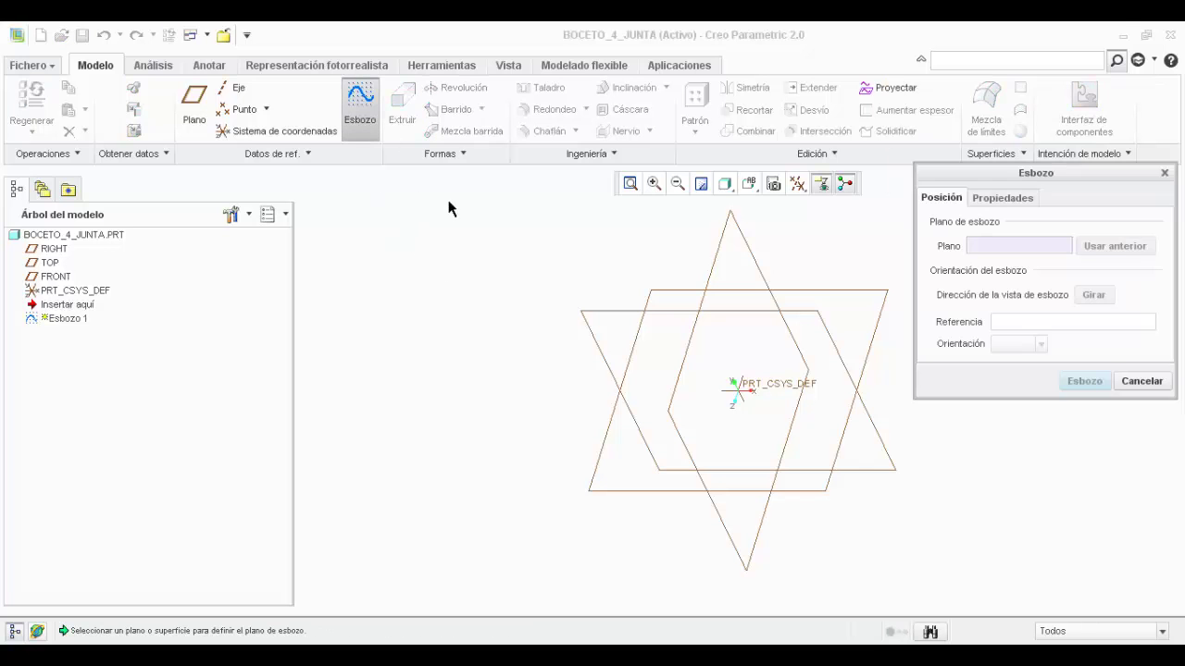
Start a new sketch on the FRONT datum plane and view the sketch plane straight on
{"action": "left_click", "coordinate": [608, 315]}
{"action": "left_click", "coordinate": [1083, 380]}
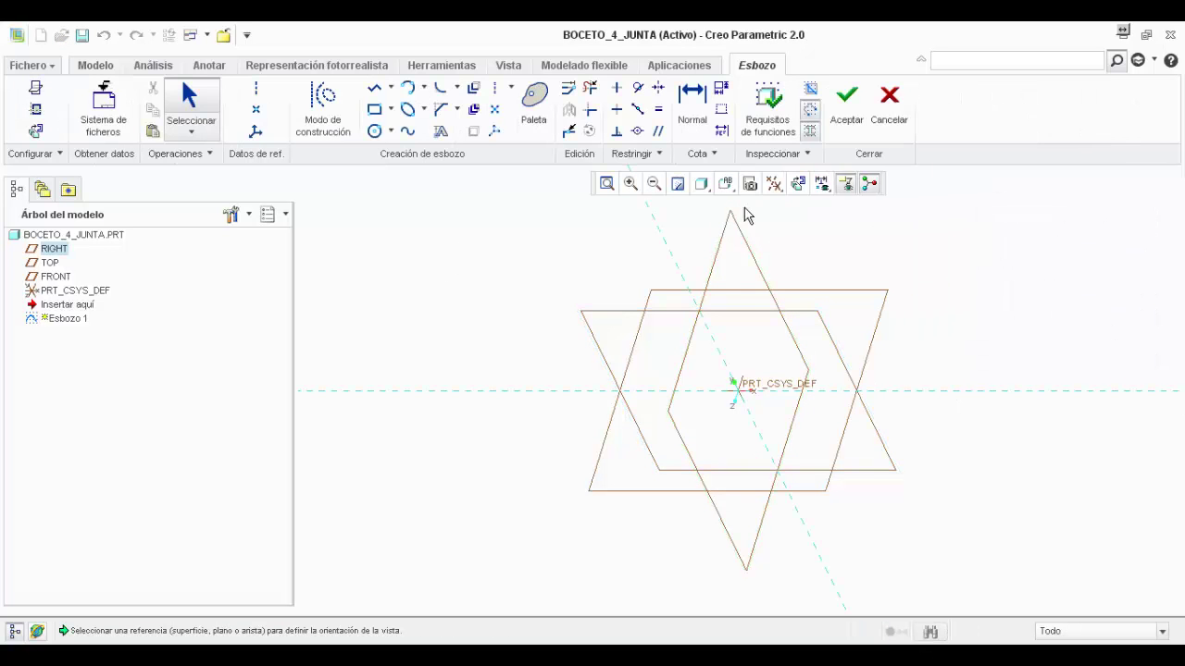
{"action": "left_click", "coordinate": [798, 183]}
Sketch the outer half outline from the origin: top line about 200 long, outward-slanting side, and base about 320 long ending on the vertical reference
{"action": "left_click", "coordinate": [374, 87]}
{"action": "scroll", "coordinate": [801, 449], "scroll_direction": "up", "scroll_amount": 2}
{"action": "left_click", "coordinate": [706, 362]}
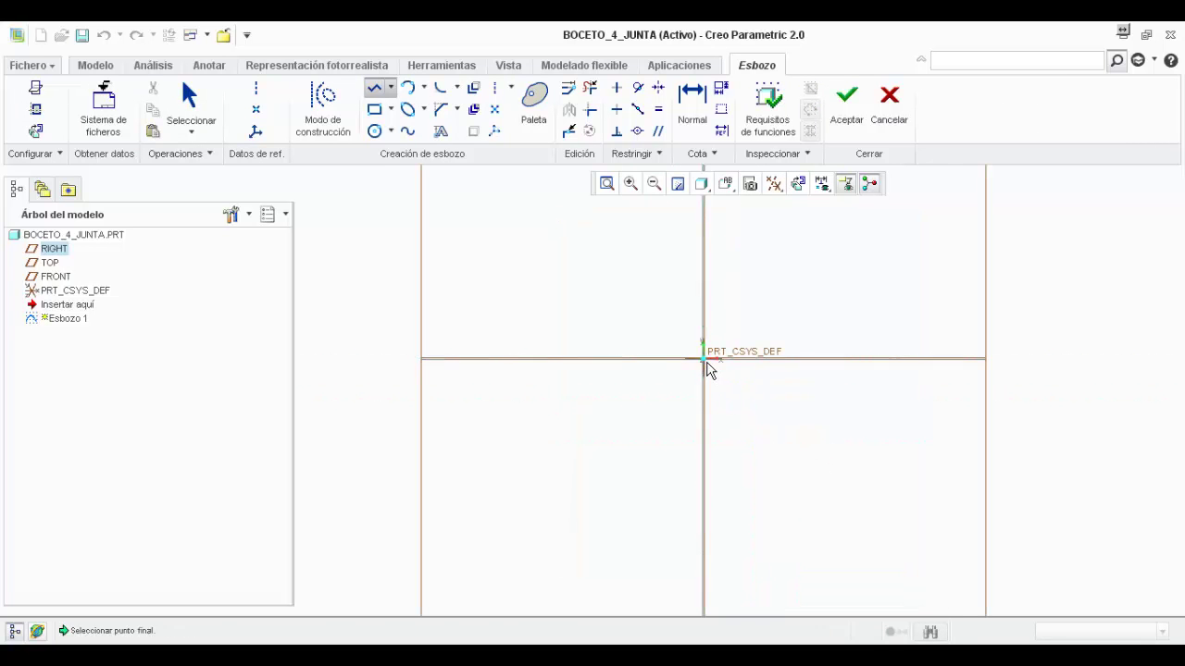
{"action": "left_click", "coordinate": [927, 360]}
{"action": "scroll", "coordinate": [944, 512], "scroll_direction": "up", "scroll_amount": 2}
{"action": "scroll", "coordinate": [952, 511], "scroll_direction": "down", "scroll_amount": 4}
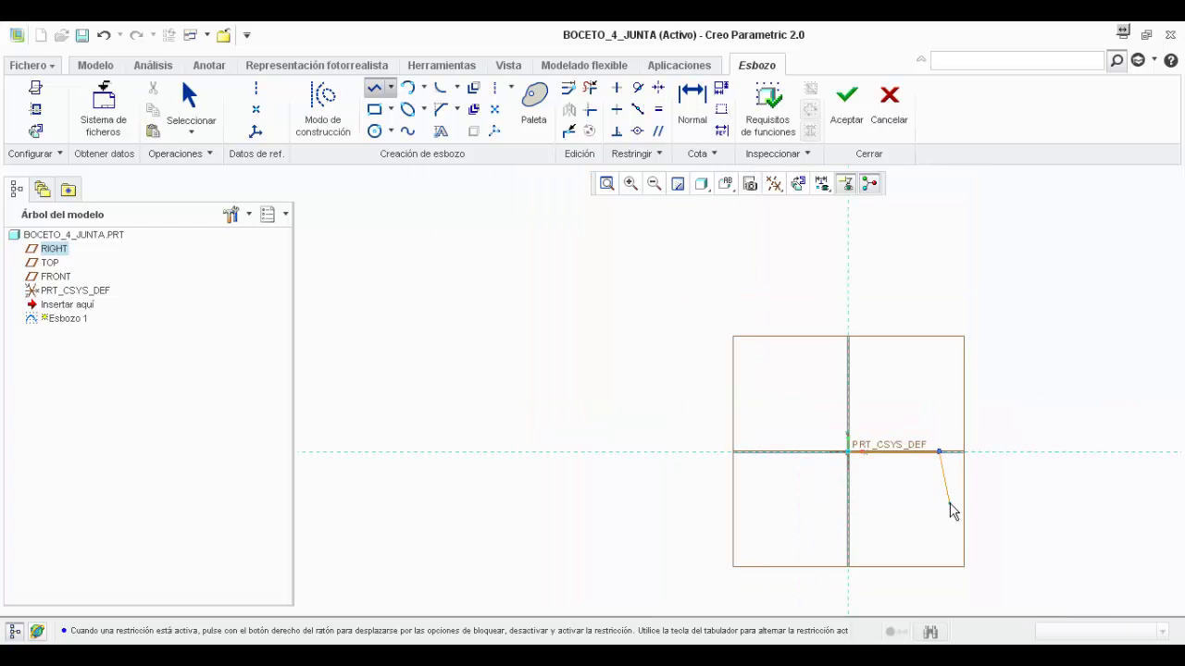
{"action": "scroll", "coordinate": [929, 488], "scroll_direction": "up", "scroll_amount": 3}
{"action": "scroll", "coordinate": [921, 481], "scroll_direction": "down", "scroll_amount": 3}
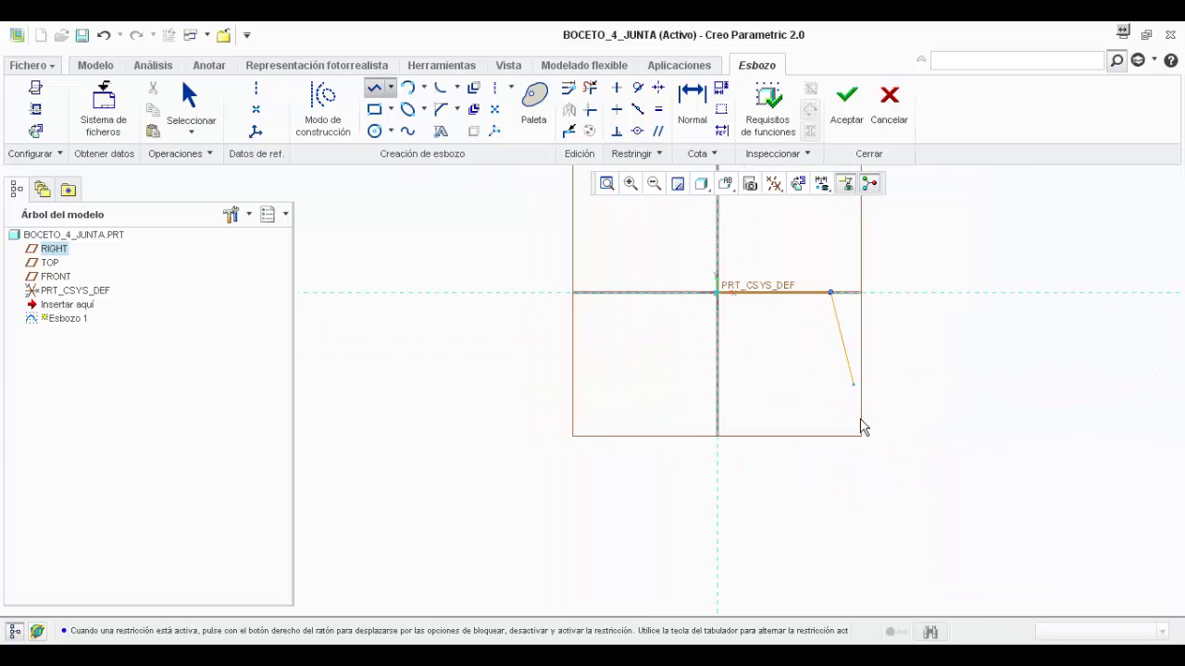
{"action": "scroll", "coordinate": [856, 398], "scroll_direction": "up", "scroll_amount": 2}
{"action": "left_click", "coordinate": [921, 556]}
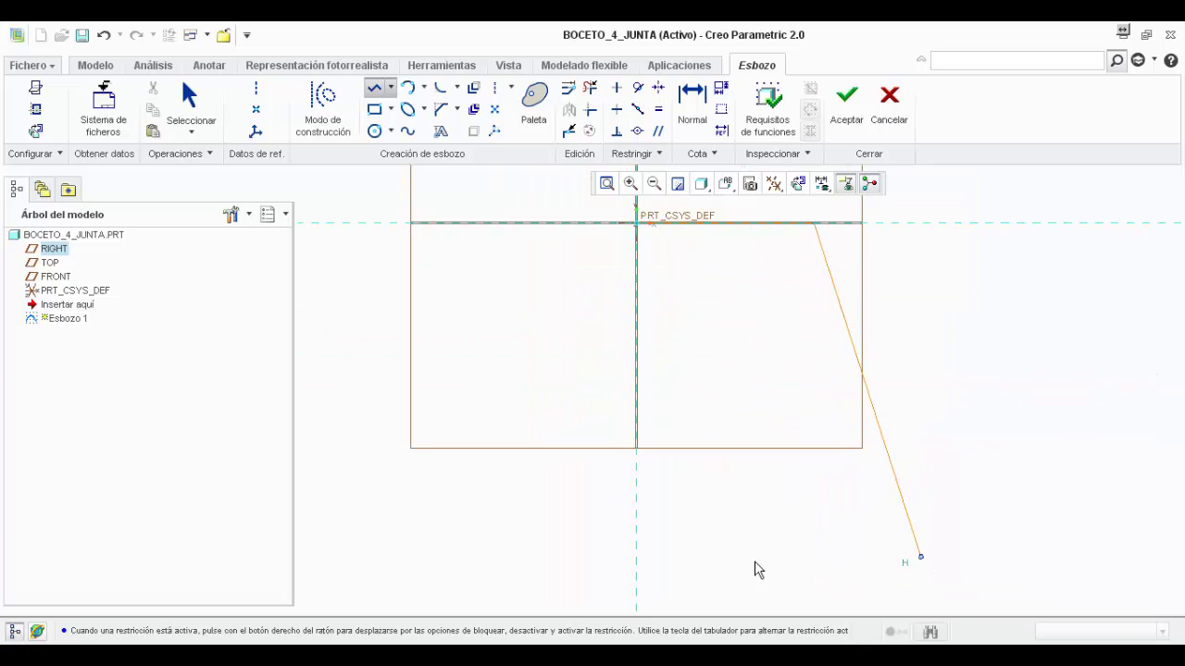
{"action": "left_click", "coordinate": [636, 557]}
{"action": "middle_click", "coordinate": [704, 540]}
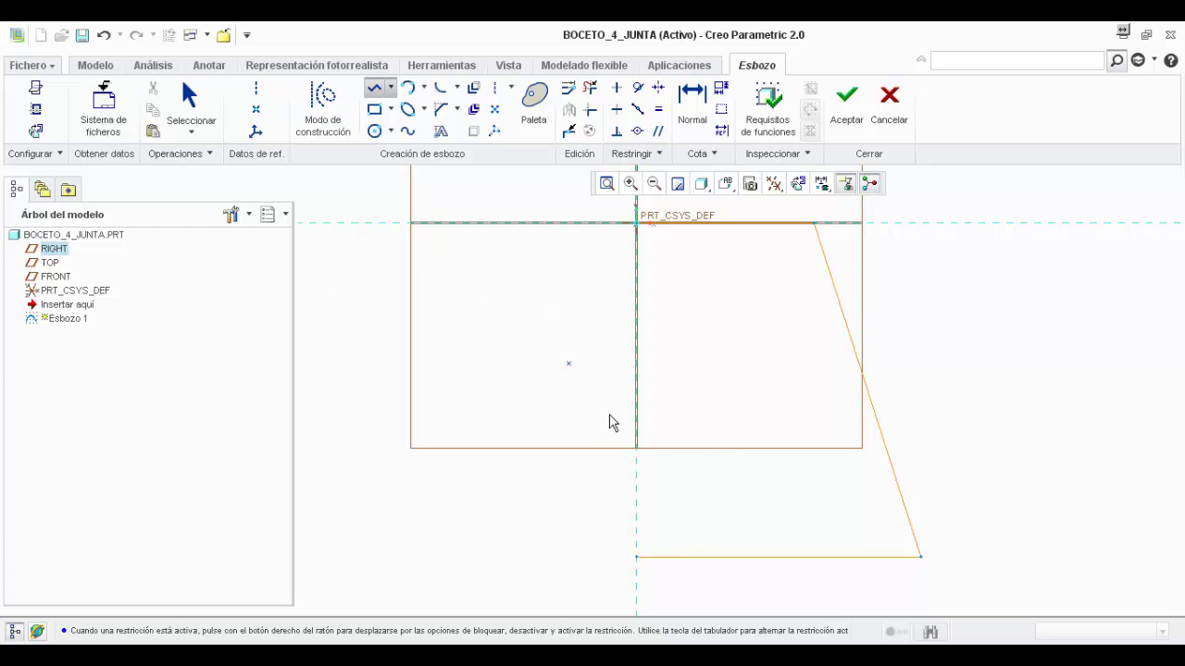
Sketch the stepped inner half outline starting and ending on the vertical reference, with its slanted side parallel to the outer one
{"action": "left_click", "coordinate": [667, 465]}
{"action": "left_click", "coordinate": [667, 518]}
{"action": "left_click", "coordinate": [855, 518]}
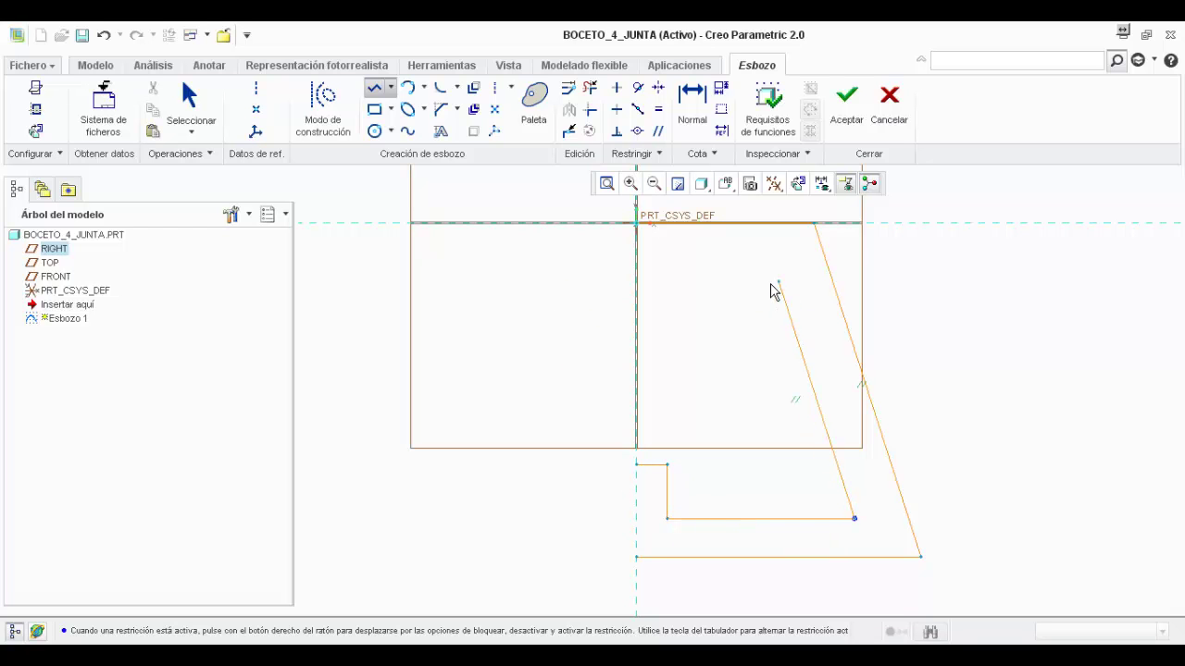
{"action": "left_click", "coordinate": [778, 282]}
{"action": "left_click", "coordinate": [667, 281]}
{"action": "left_click", "coordinate": [666, 349]}
{"action": "left_click", "coordinate": [637, 349]}
{"action": "middle_click", "coordinate": [637, 348]}
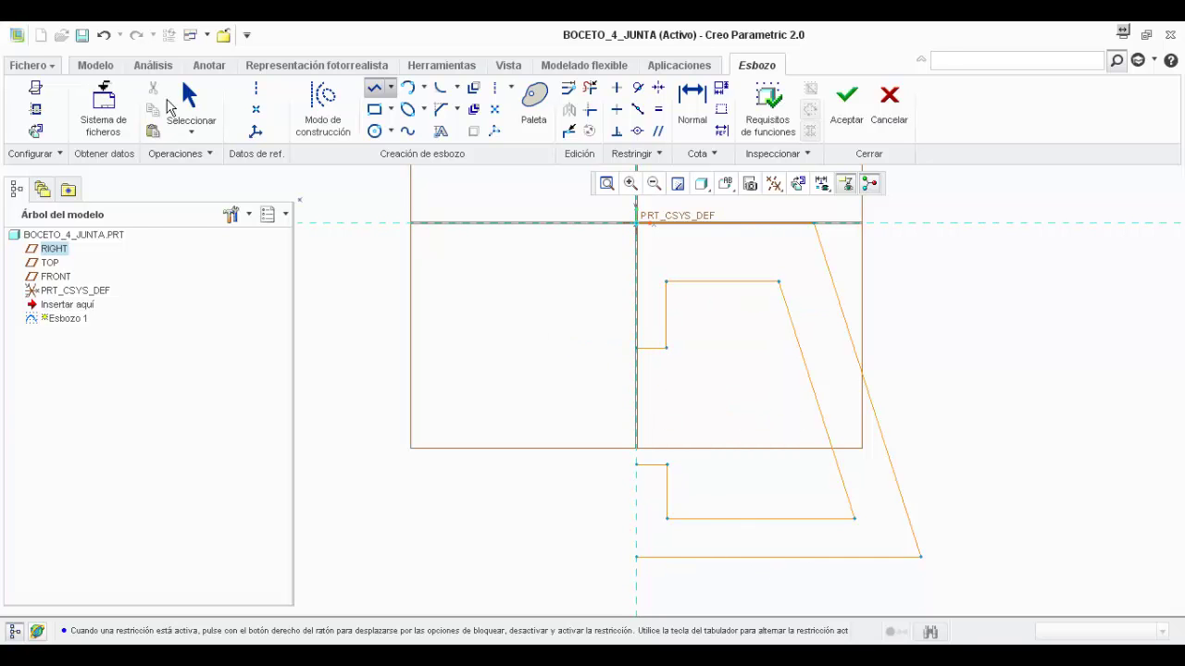
Add a rectangular notch about 55 high on the inner slanted line and trim the line segment between its ends
{"action": "left_click", "coordinate": [823, 421]}
{"action": "left_click", "coordinate": [783, 421]}
{"action": "left_click", "coordinate": [782, 469]}
{"action": "left_click", "coordinate": [838, 469]}
{"action": "middle_click", "coordinate": [941, 416]}
{"action": "left_click", "coordinate": [587, 90]}
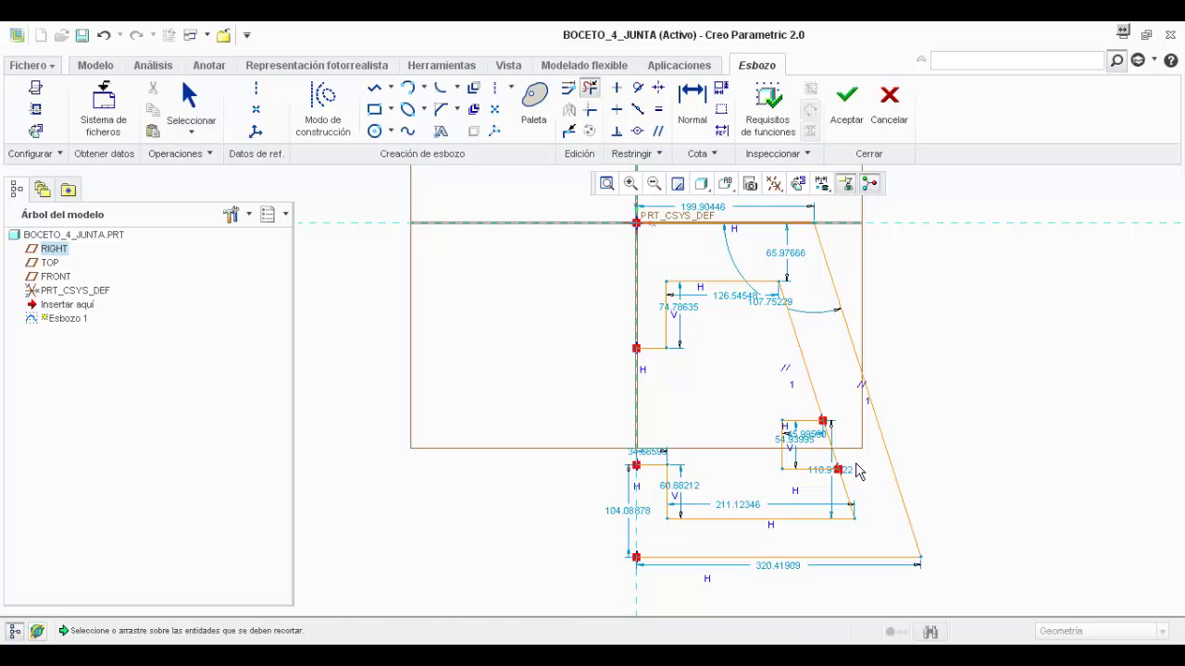
{"action": "left_click", "coordinate": [839, 463]}
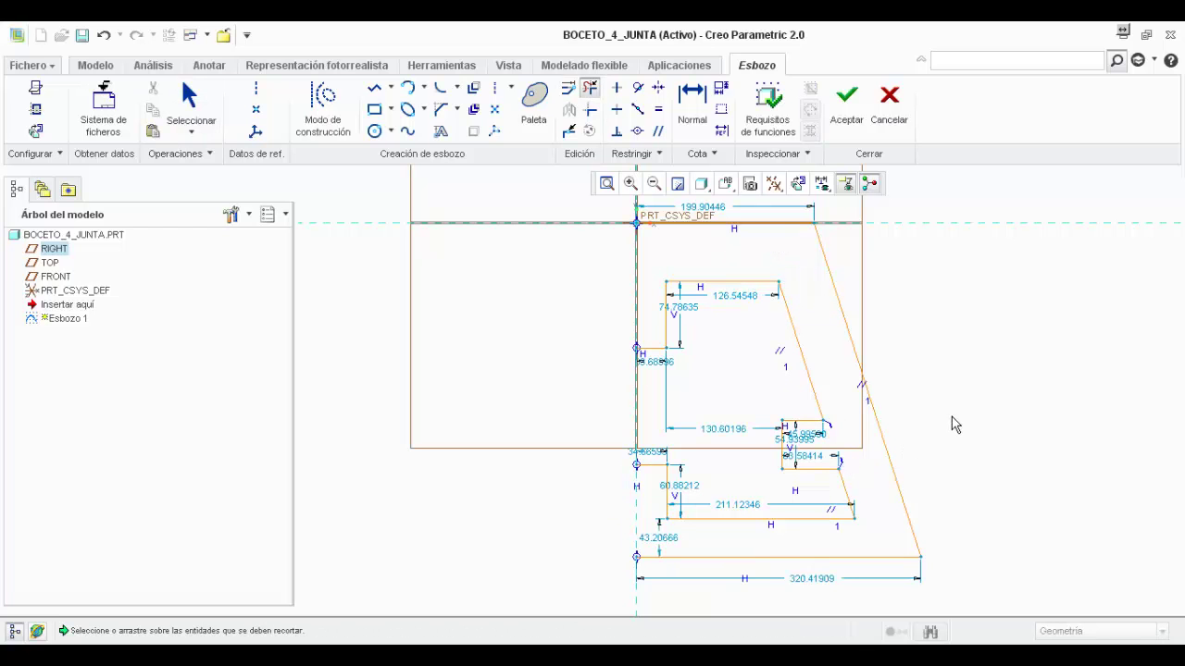
Fillet the outer outline's upper and lower corners with radii of about 35 and 30
{"action": "left_click", "coordinate": [440, 89]}
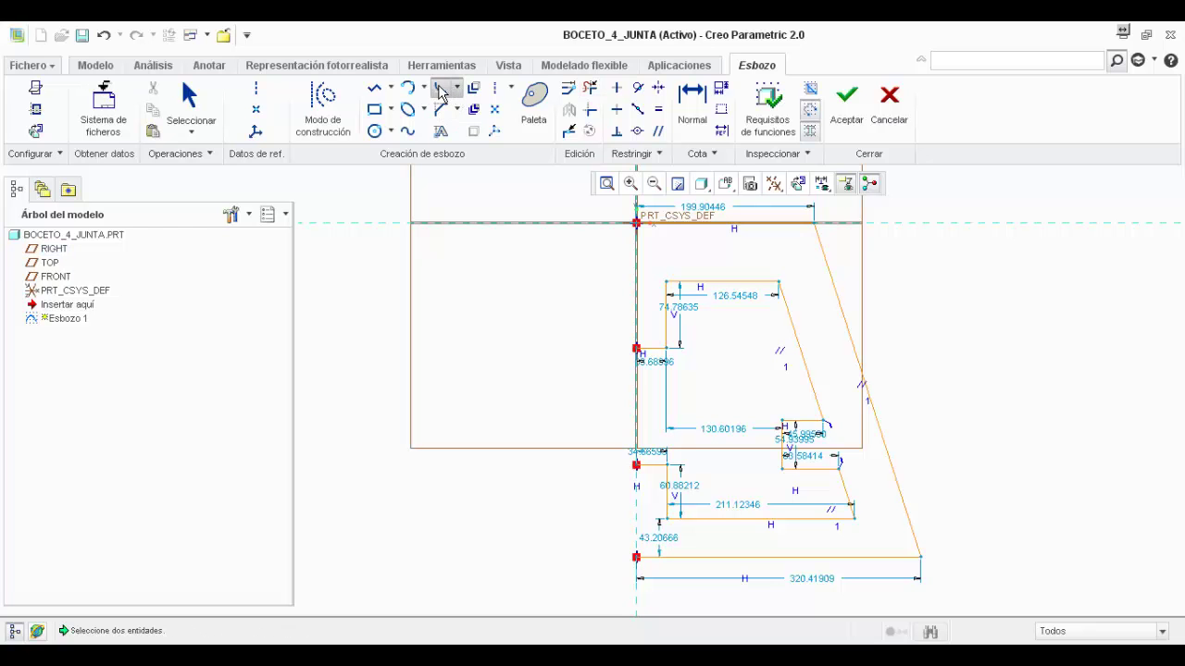
{"action": "left_click", "coordinate": [821, 252]}
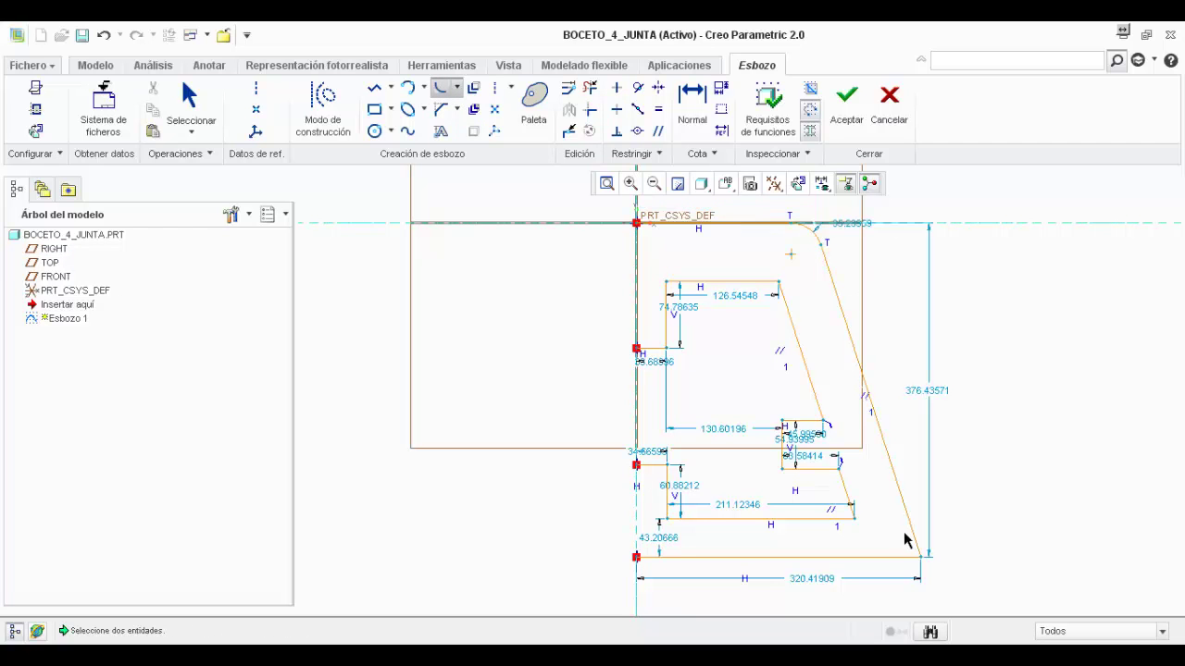
{"action": "left_click", "coordinate": [875, 557]}
Fillet the inner outline's lower corner on the slanted side and both notch corners, with radii of about 18, 24 and 14
{"action": "left_click", "coordinate": [811, 520]}
{"action": "left_click", "coordinate": [847, 498]}
{"action": "left_click", "coordinate": [823, 469]}
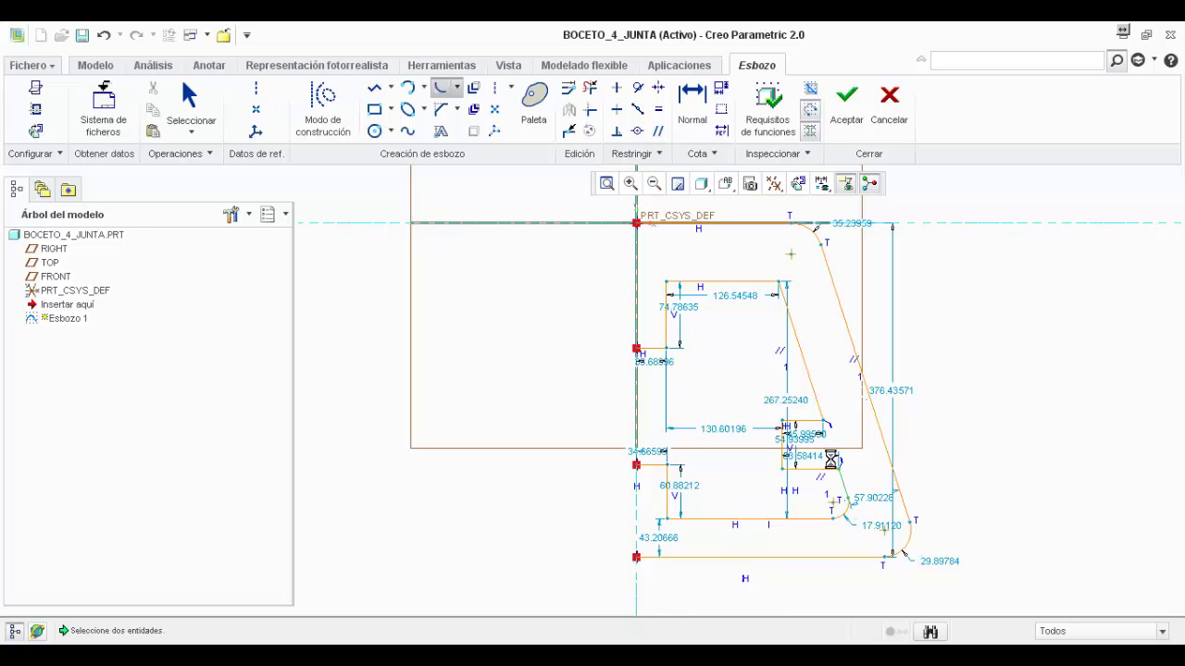
{"action": "left_click", "coordinate": [807, 420]}
{"action": "left_click", "coordinate": [815, 401]}
Fillet the inner outline's two top corners and its lower corner near the vertical reference, with radii of about 22, 14 and 18
{"action": "left_click", "coordinate": [782, 295]}
{"action": "left_click", "coordinate": [752, 282]}
{"action": "left_click", "coordinate": [680, 296]}
{"action": "left_click", "coordinate": [688, 282]}
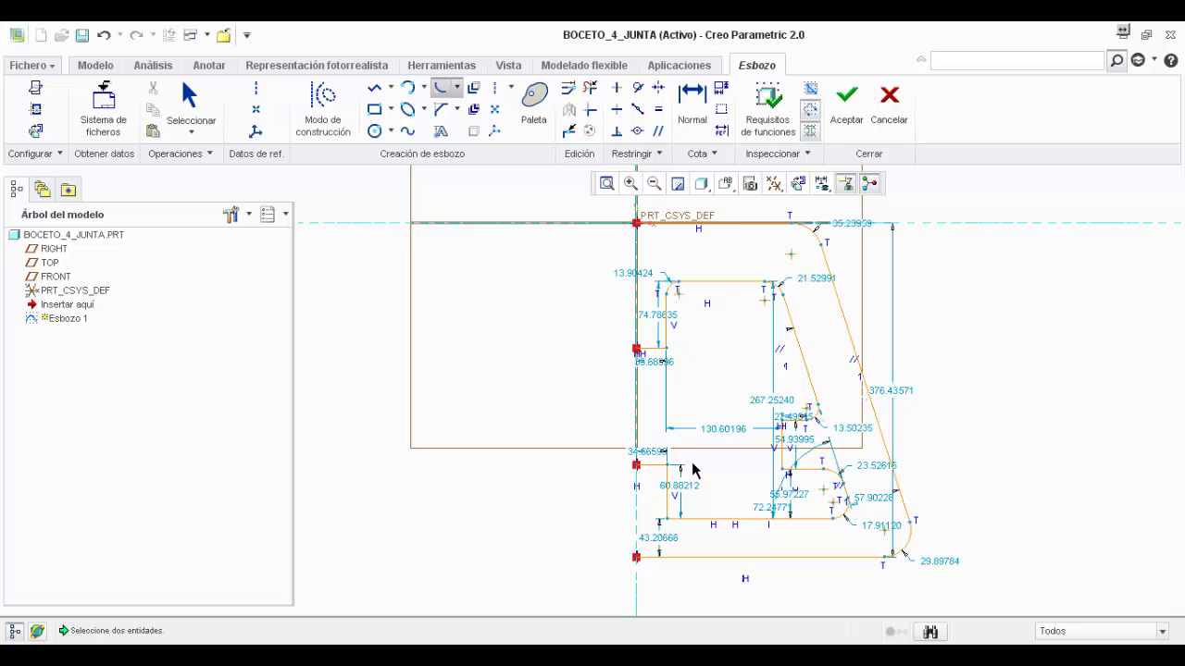
{"action": "left_click", "coordinate": [668, 498]}
{"action": "left_click", "coordinate": [682, 518]}
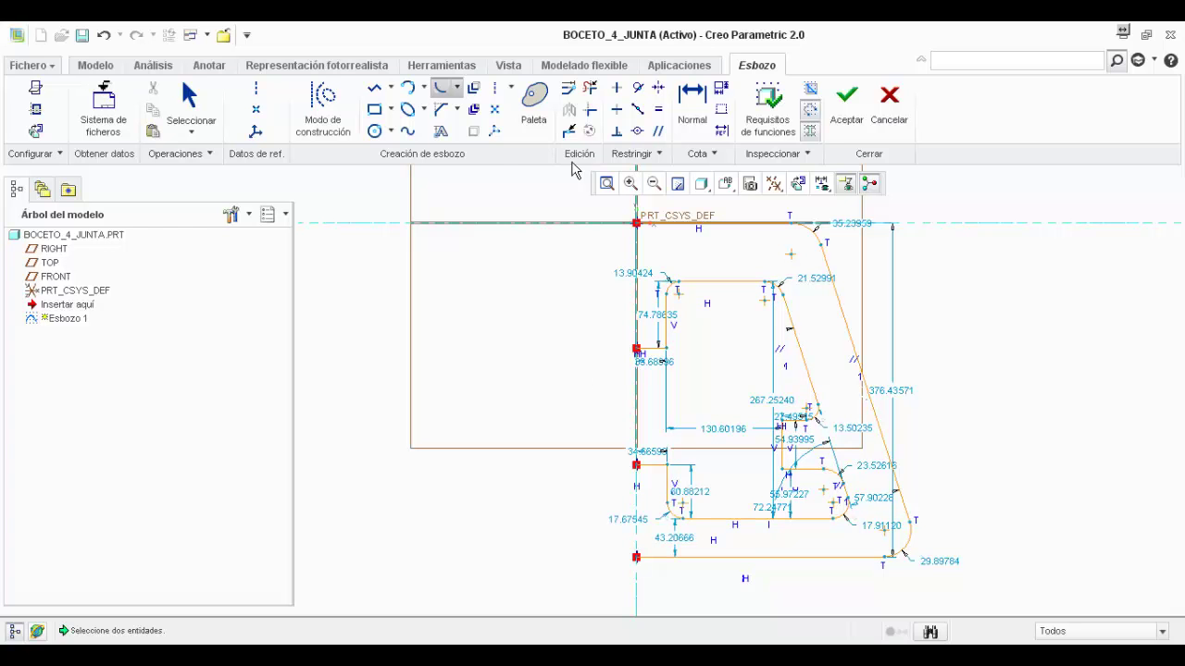
Constrain all inner outline fillets to one equal radius and the two outer fillets to another equal radius
{"action": "left_click", "coordinate": [658, 109]}
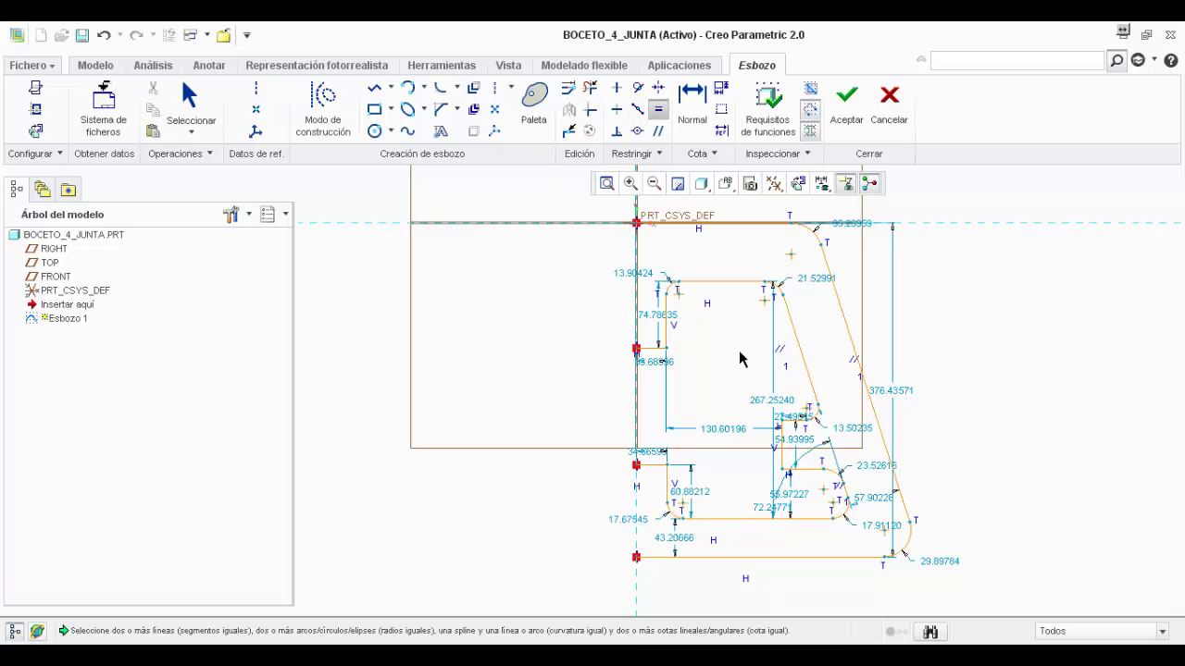
{"action": "left_click", "coordinate": [669, 289]}
{"action": "left_click", "coordinate": [779, 290]}
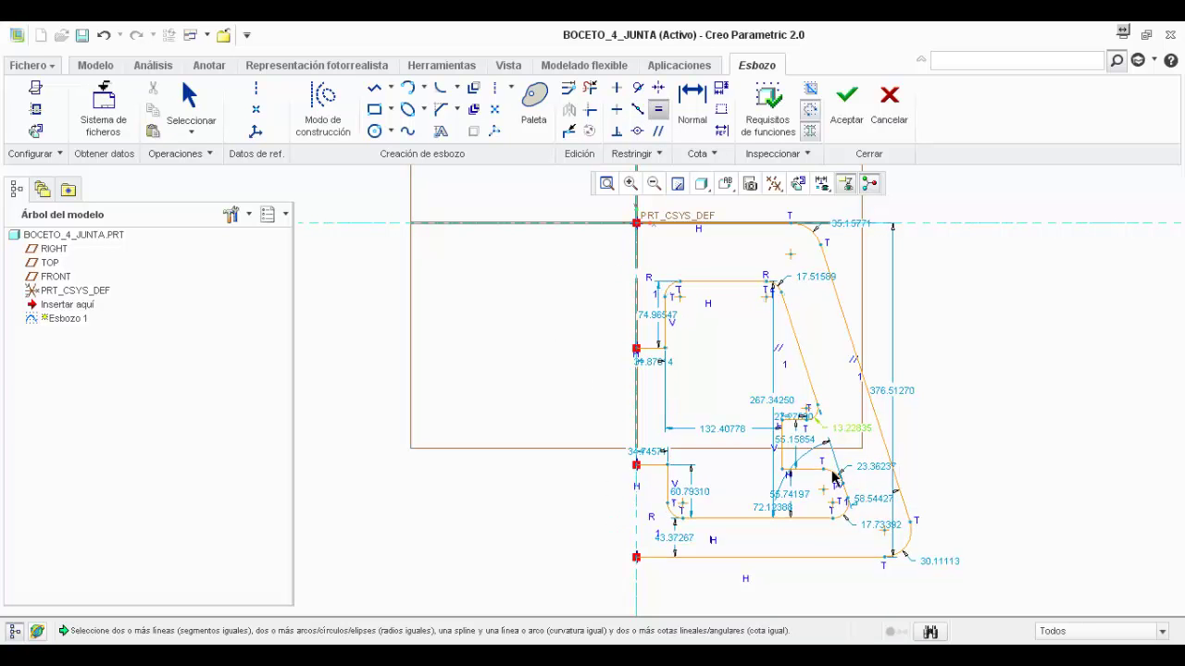
{"action": "left_click", "coordinate": [819, 428]}
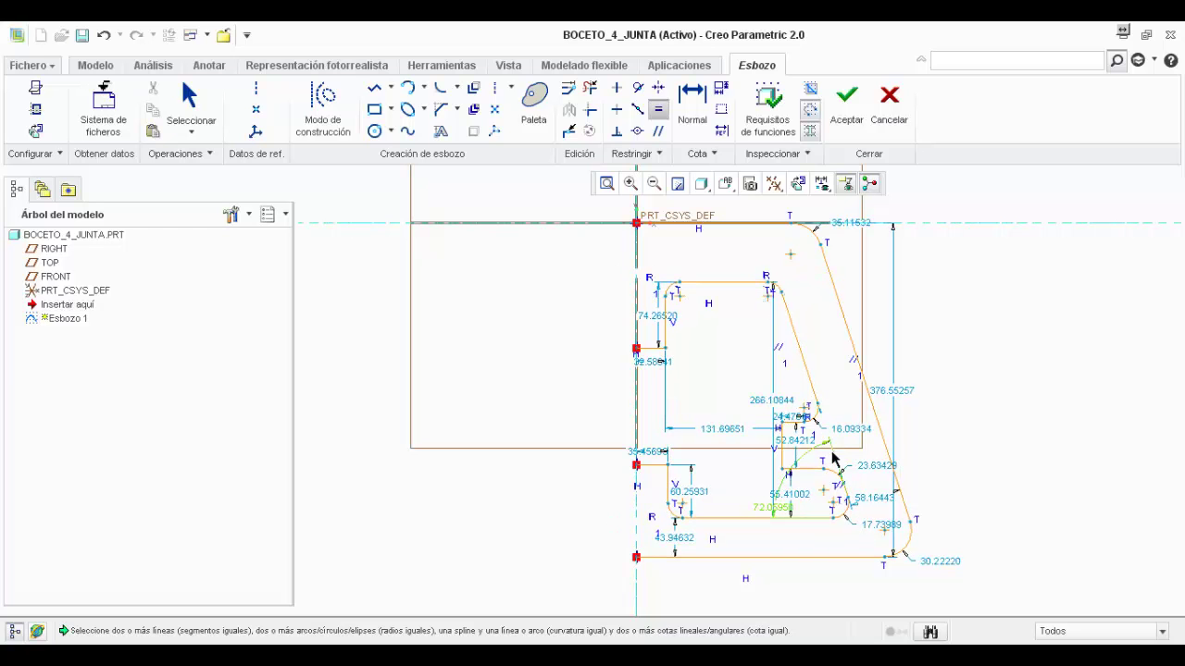
{"action": "left_click", "coordinate": [837, 475]}
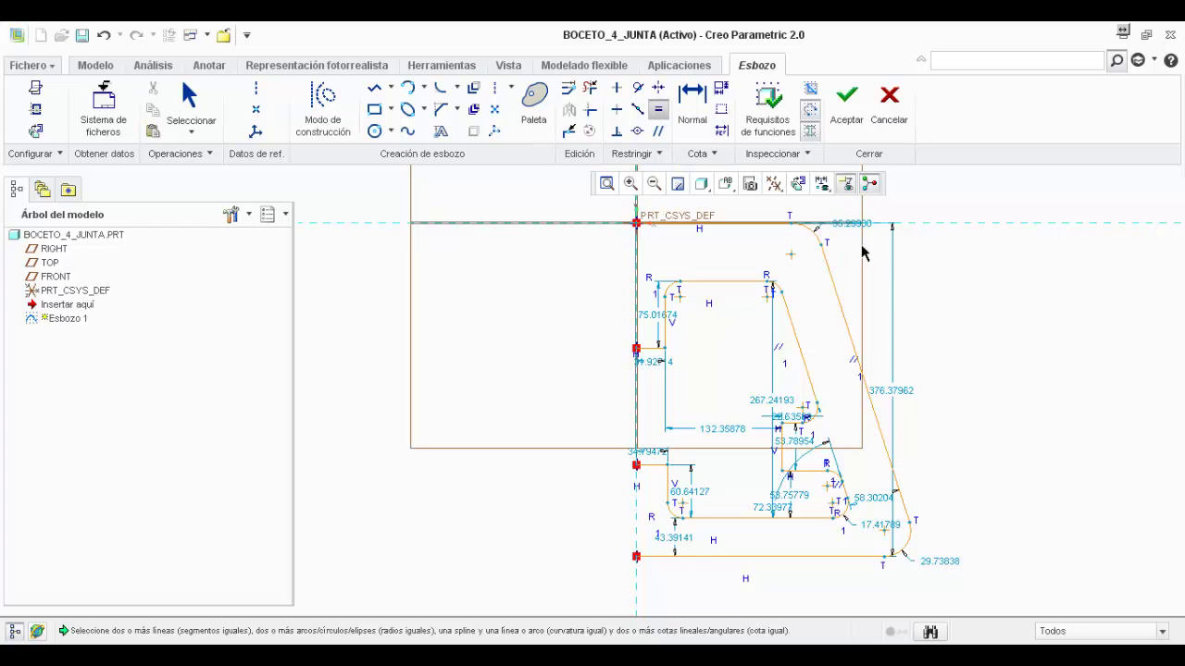
{"action": "left_click", "coordinate": [911, 539]}
{"action": "left_click", "coordinate": [817, 236]}
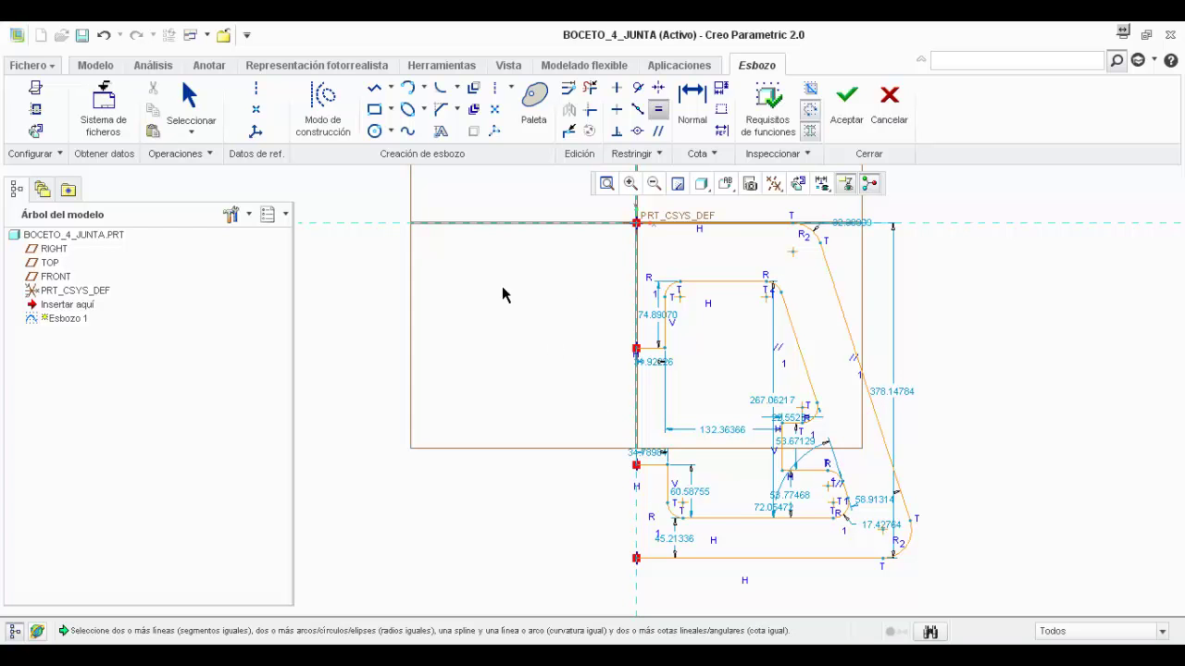
Shift the inner outline's top and bottom edges slightly upward and its slanted edge slightly inward, leaving about 51 above the base
{"action": "left_click", "coordinate": [189, 97]}
{"action": "left_click_drag", "start_coordinate": [709, 283], "coordinate": [709, 280]}
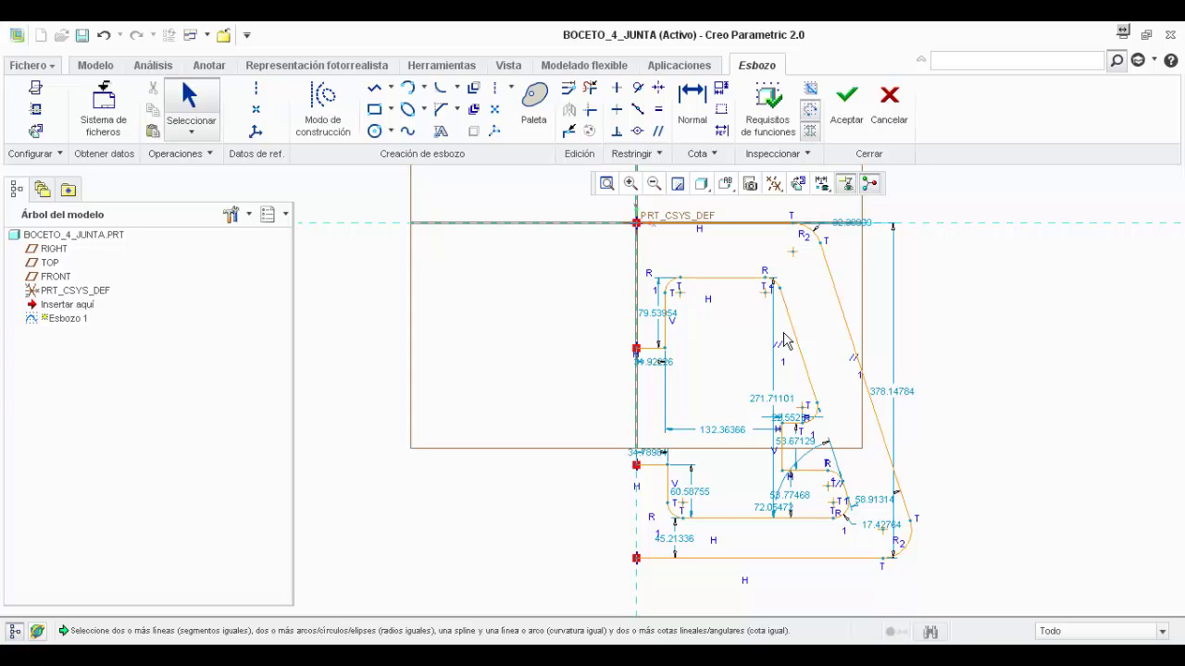
{"action": "left_click_drag", "start_coordinate": [793, 340], "coordinate": [791, 341]}
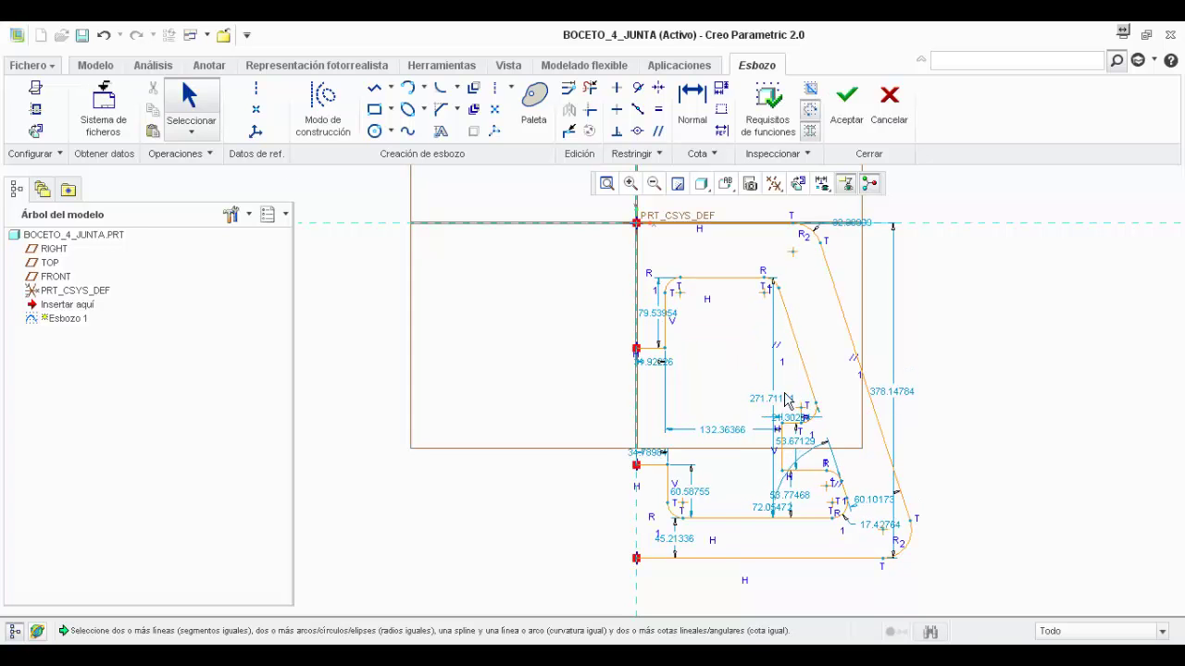
{"action": "left_click_drag", "start_coordinate": [746, 518], "coordinate": [741, 518]}
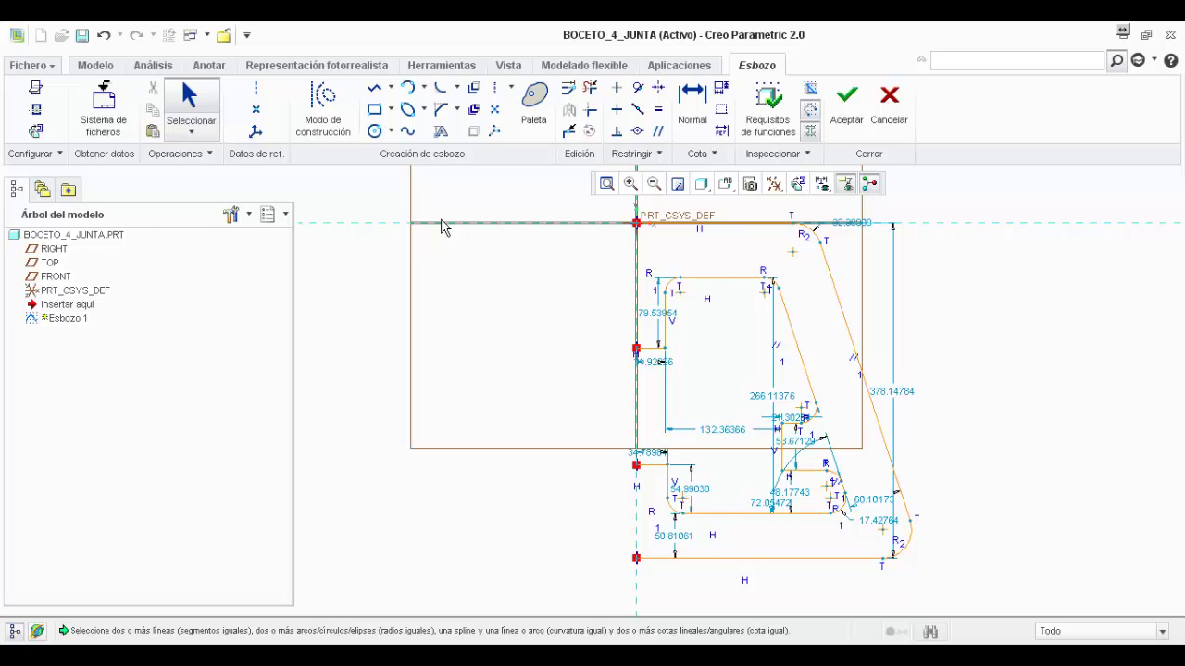
Draw three short lines joining the inner and outer outlines perpendicularly across the top, slanted side and base walls
{"action": "left_click", "coordinate": [372, 92]}
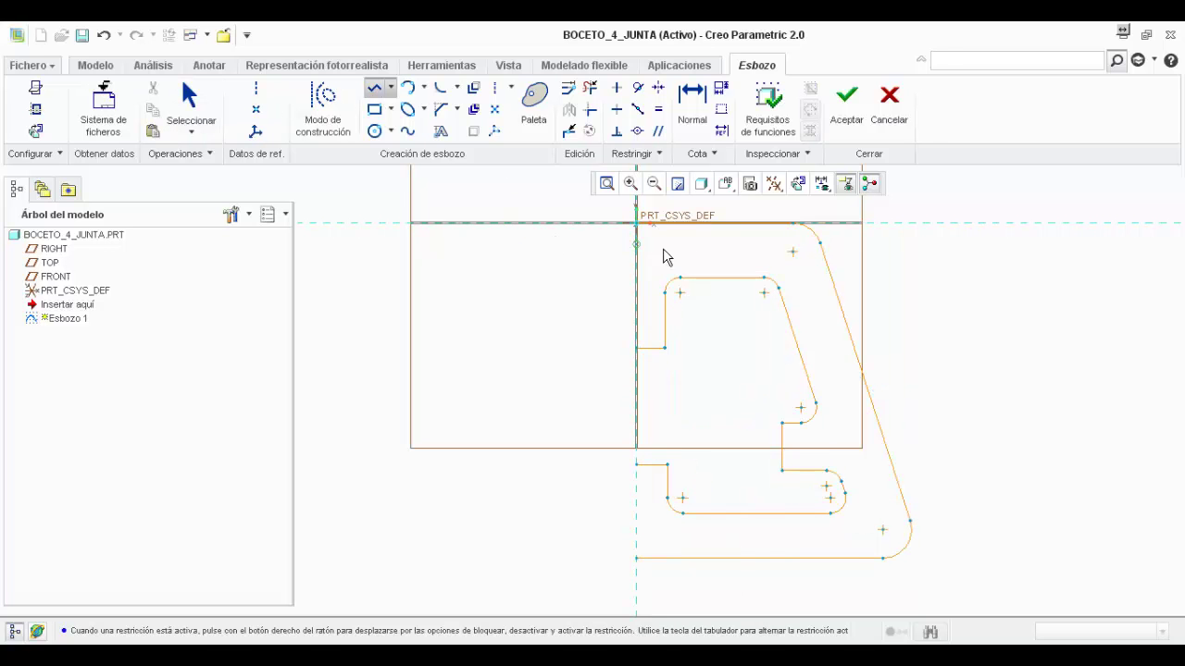
{"action": "left_click", "coordinate": [680, 278]}
{"action": "left_click", "coordinate": [681, 224]}
{"action": "middle_click", "coordinate": [713, 259]}
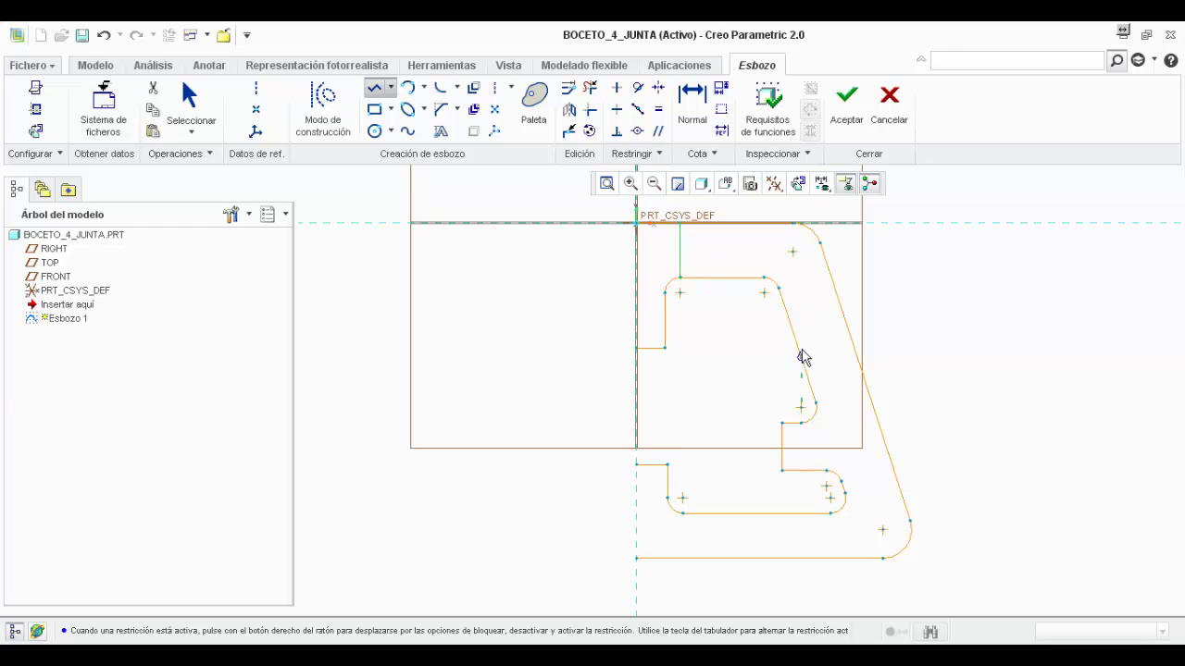
{"action": "left_click", "coordinate": [778, 288]}
{"action": "left_click", "coordinate": [829, 272]}
{"action": "middle_click", "coordinate": [907, 280]}
{"action": "left_click", "coordinate": [682, 514]}
{"action": "left_click", "coordinate": [683, 558]}
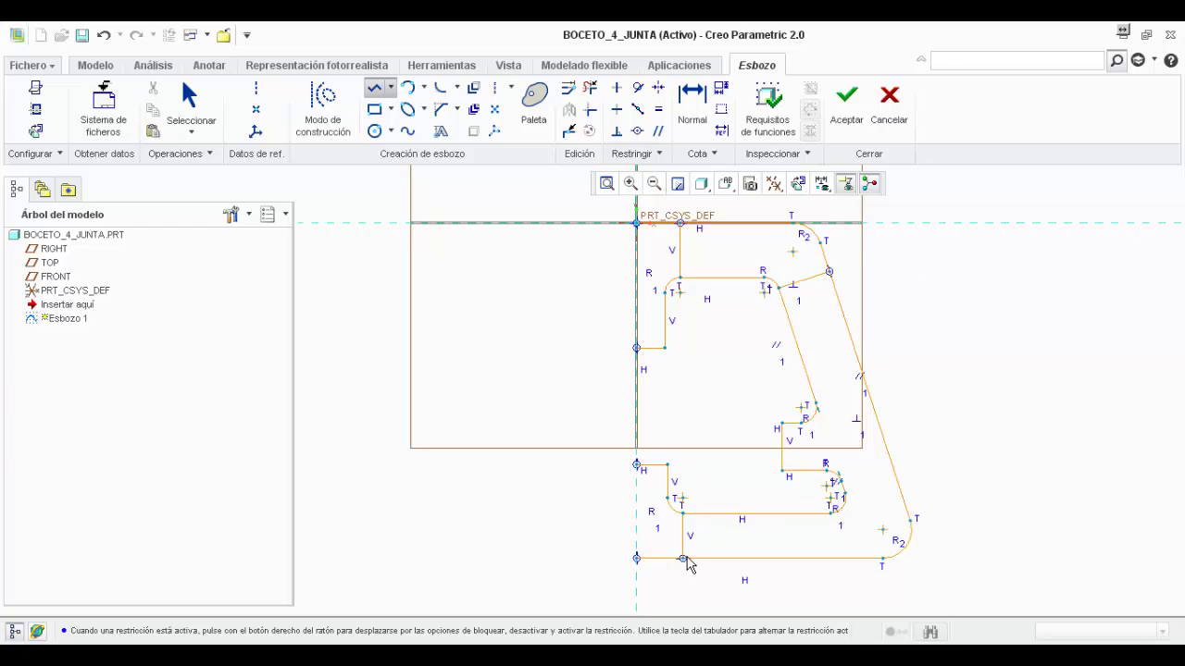
{"action": "middle_click", "coordinate": [999, 419]}
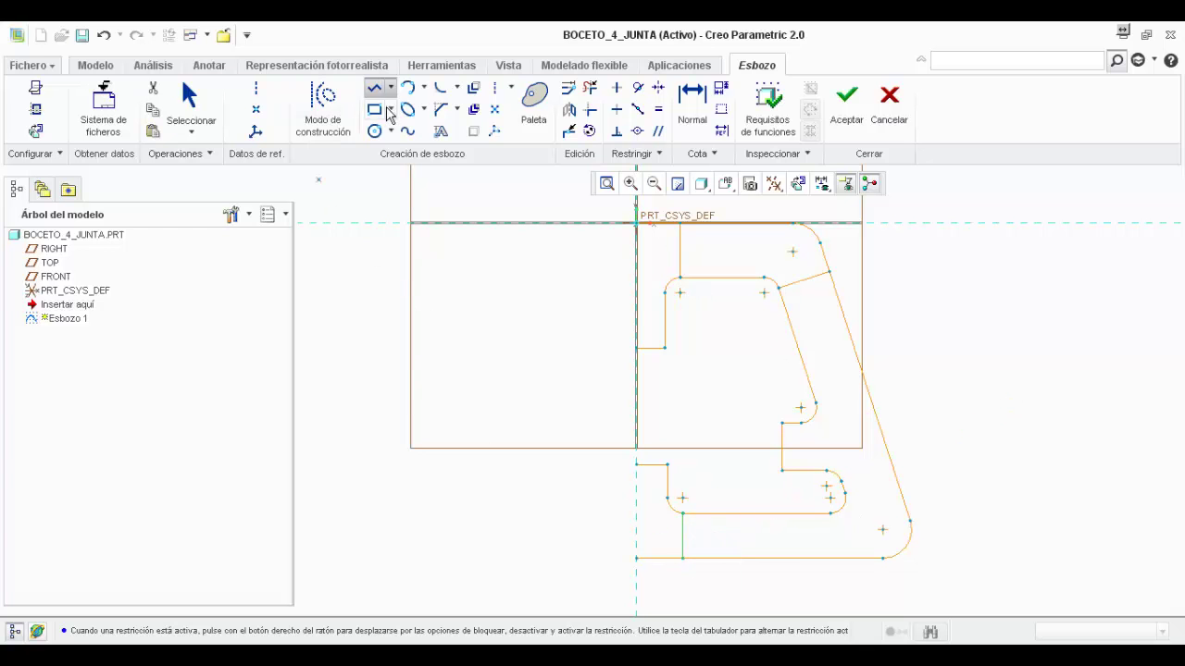
Convert the three short lines joining the inner and outer outlines to construction geometry
{"action": "left_click", "coordinate": [189, 100]}
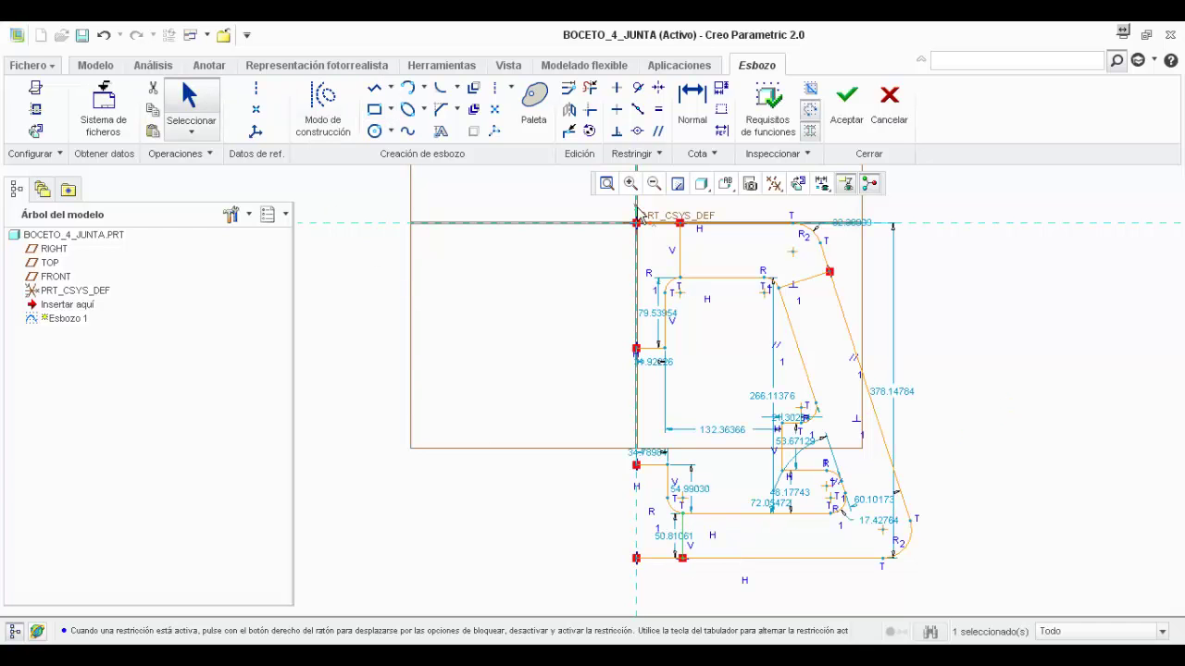
{"action": "right_click", "coordinate": [683, 252]}
{"action": "left_click", "coordinate": [724, 356]}
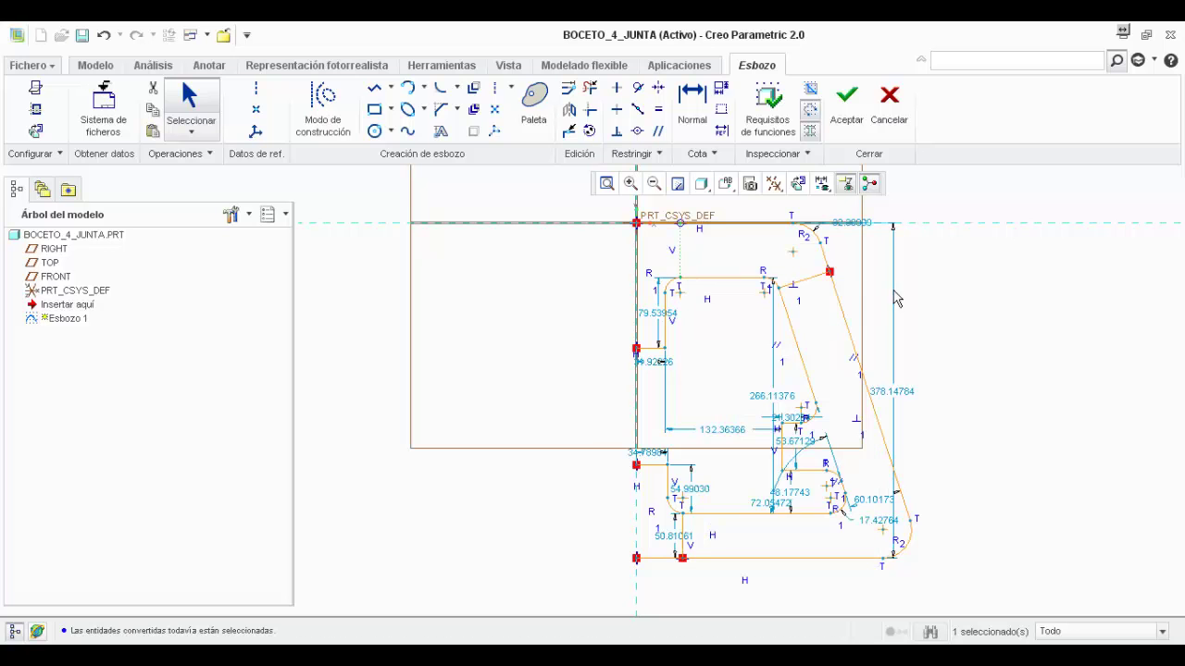
{"action": "left_click", "coordinate": [819, 276]}
{"action": "right_click", "coordinate": [819, 277]}
{"action": "left_click", "coordinate": [877, 399]}
{"action": "right_click", "coordinate": [685, 535]}
{"action": "left_click", "coordinate": [754, 318]}
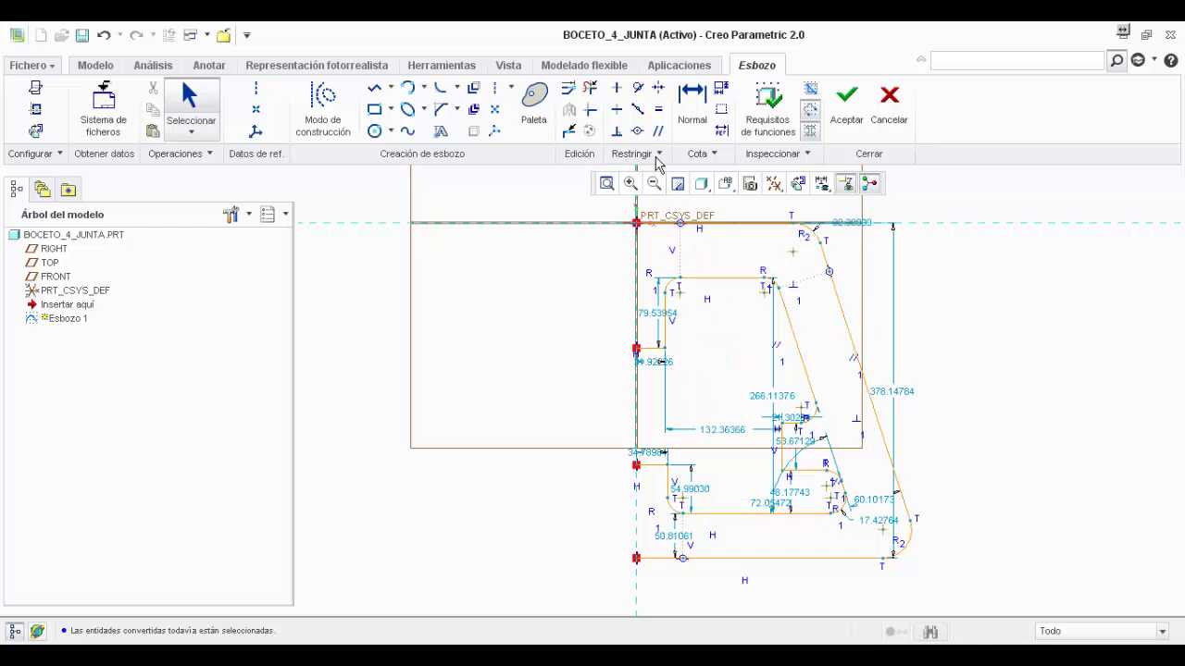
Constrain the three construction lines to equal length so the wall thickness is uniform
{"action": "left_click", "coordinate": [658, 110]}
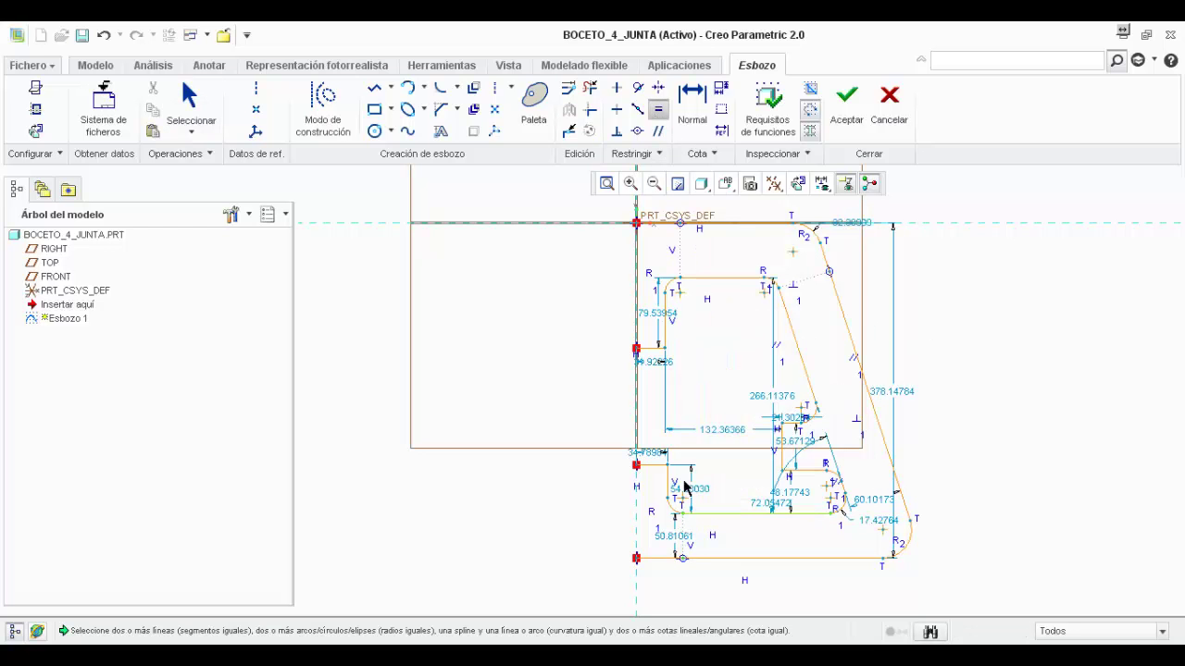
{"action": "left_click", "coordinate": [738, 271]}
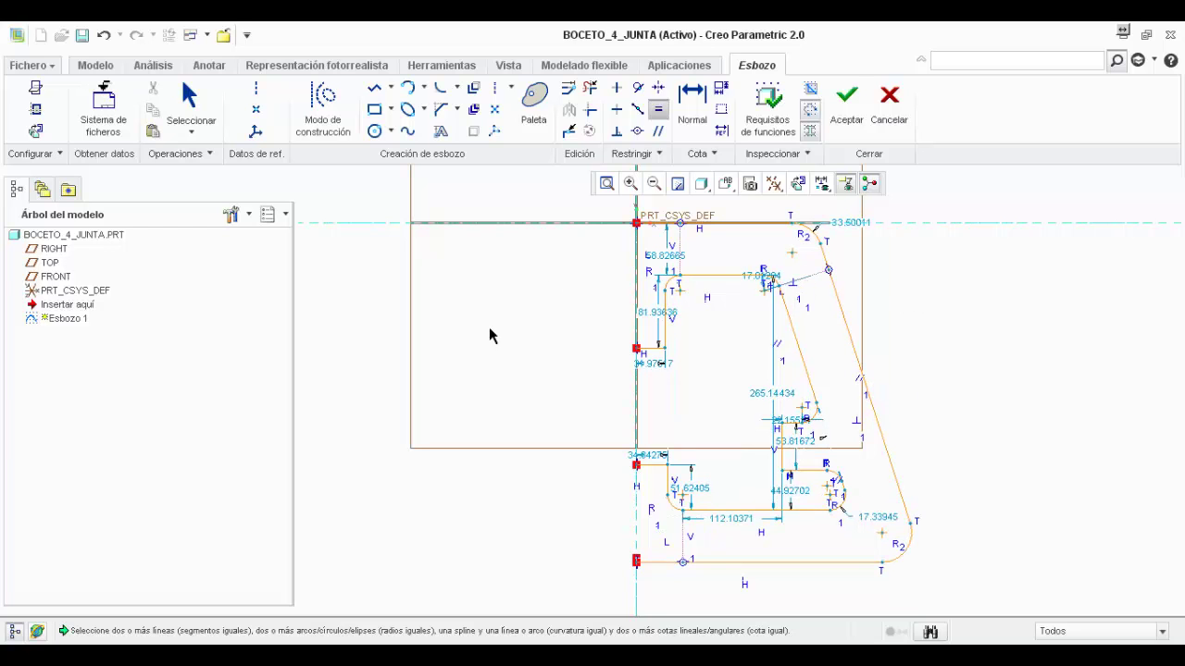
{"action": "left_click", "coordinate": [189, 104]}
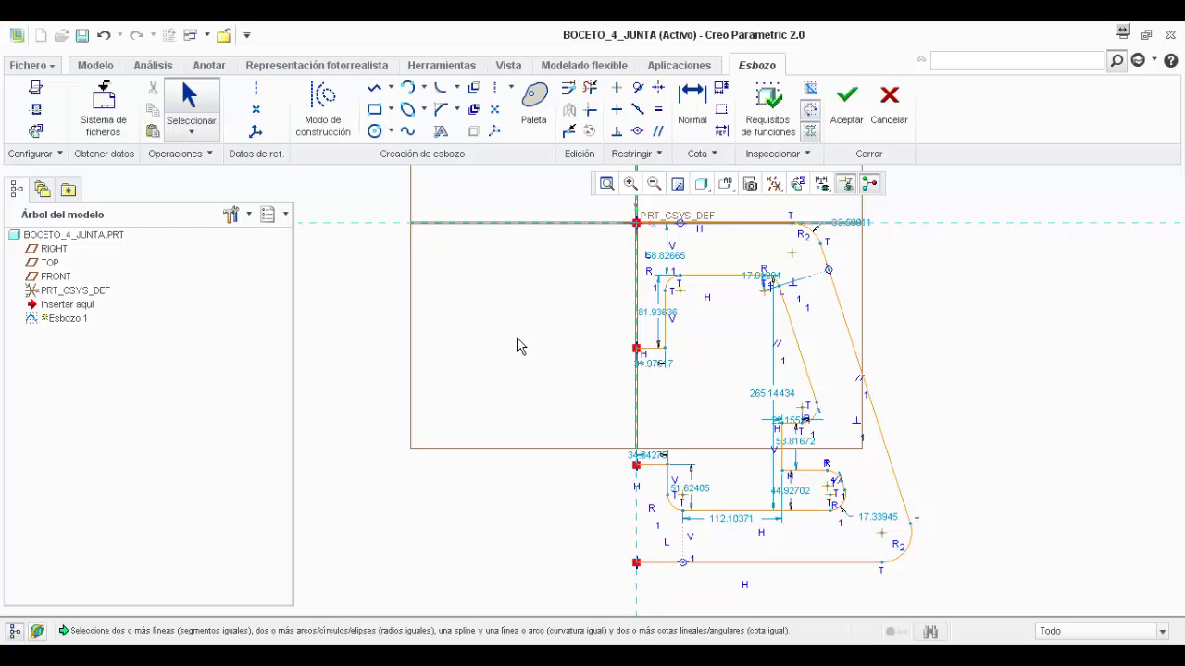
{"action": "scroll", "coordinate": [602, 362], "scroll_direction": "up", "scroll_amount": 2}
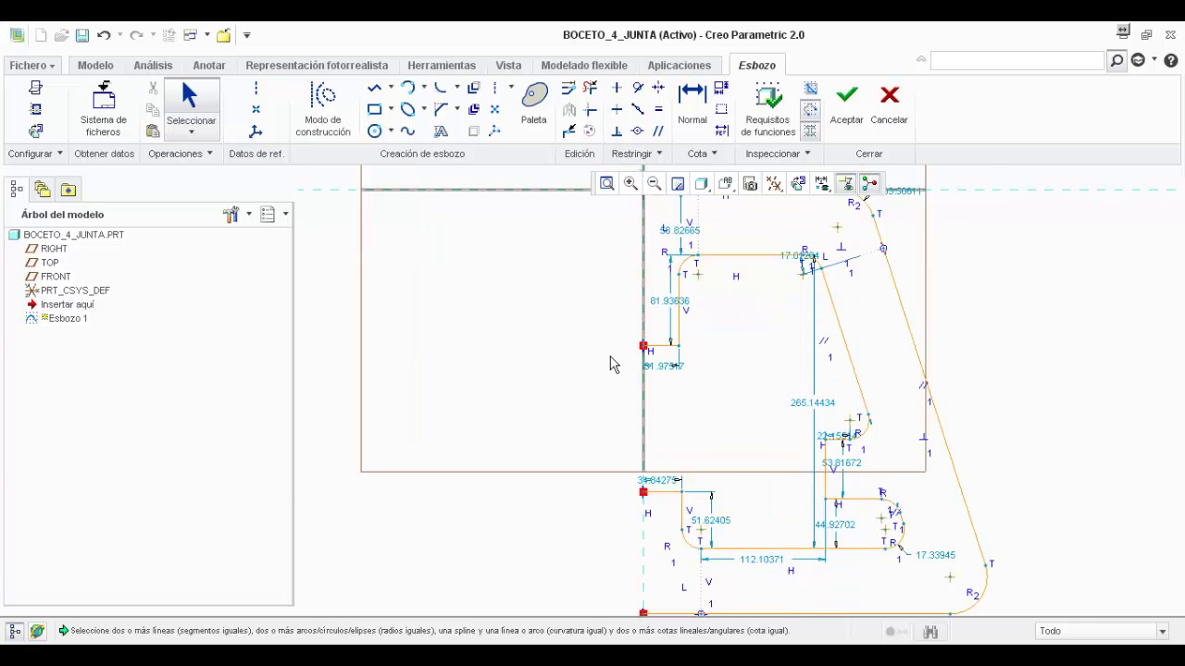
{"action": "scroll", "coordinate": [610, 363], "scroll_direction": "down", "scroll_amount": 4}
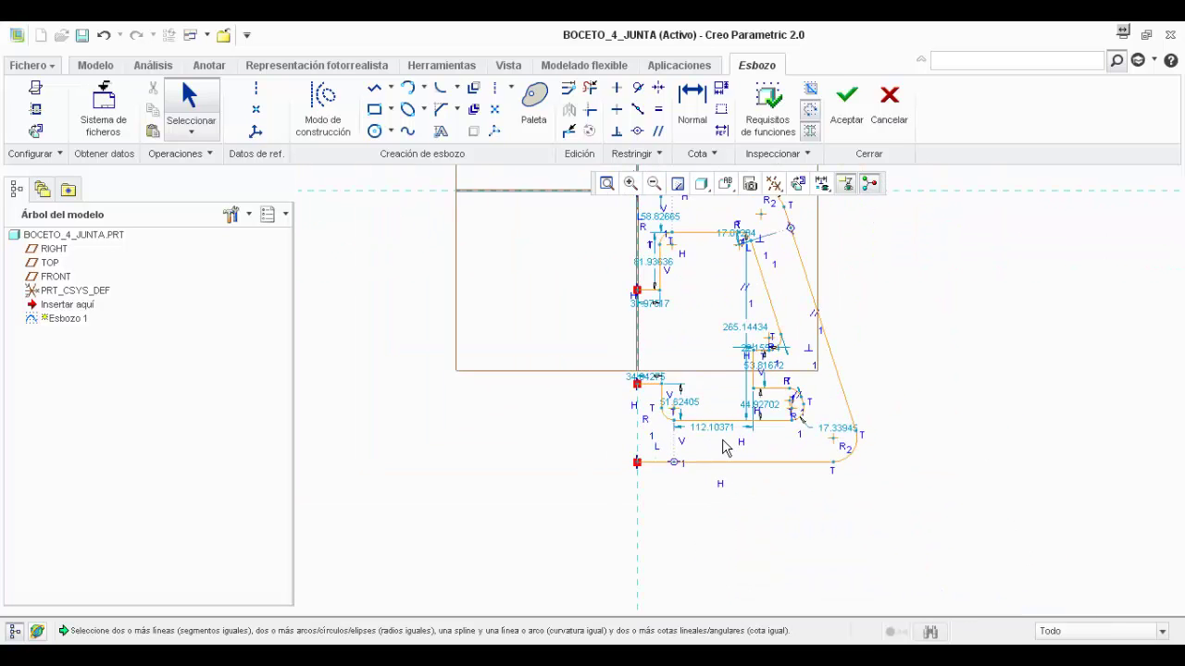
Check the reference image BOCETO_4.JPG, and draw a horizontal centerline through the midpoint of the side tab's vertical edge
{"action": "scroll", "coordinate": [841, 309], "scroll_direction": "up", "scroll_amount": 1}
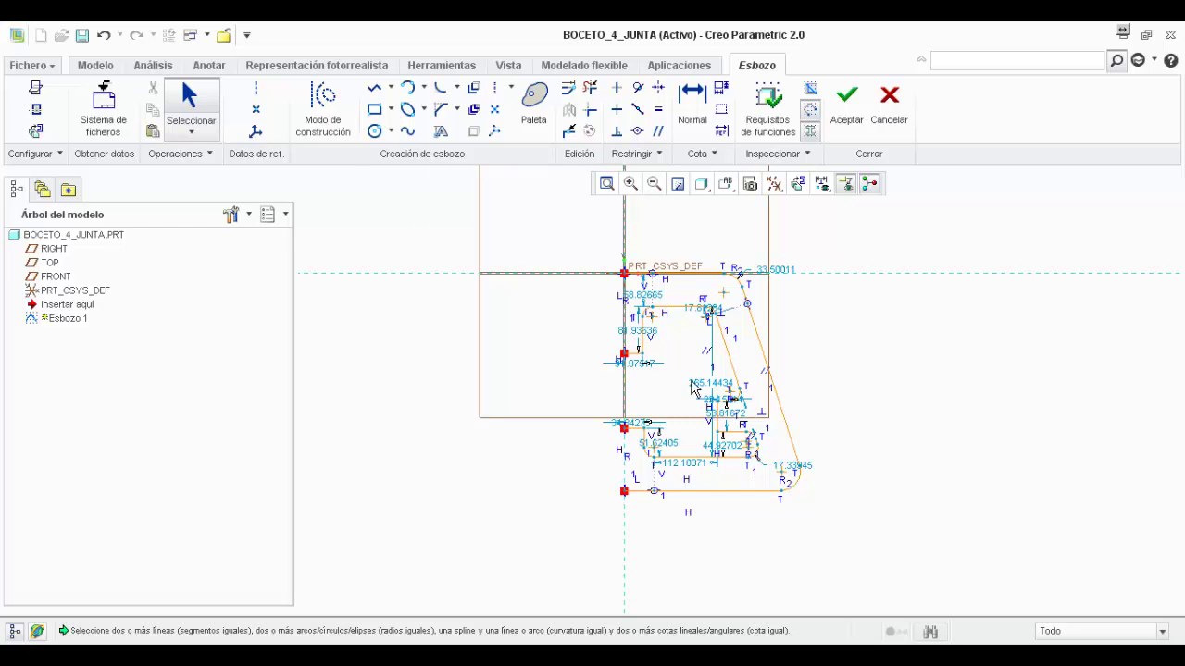
{"action": "scroll", "coordinate": [676, 369], "scroll_direction": "up", "scroll_amount": 2}
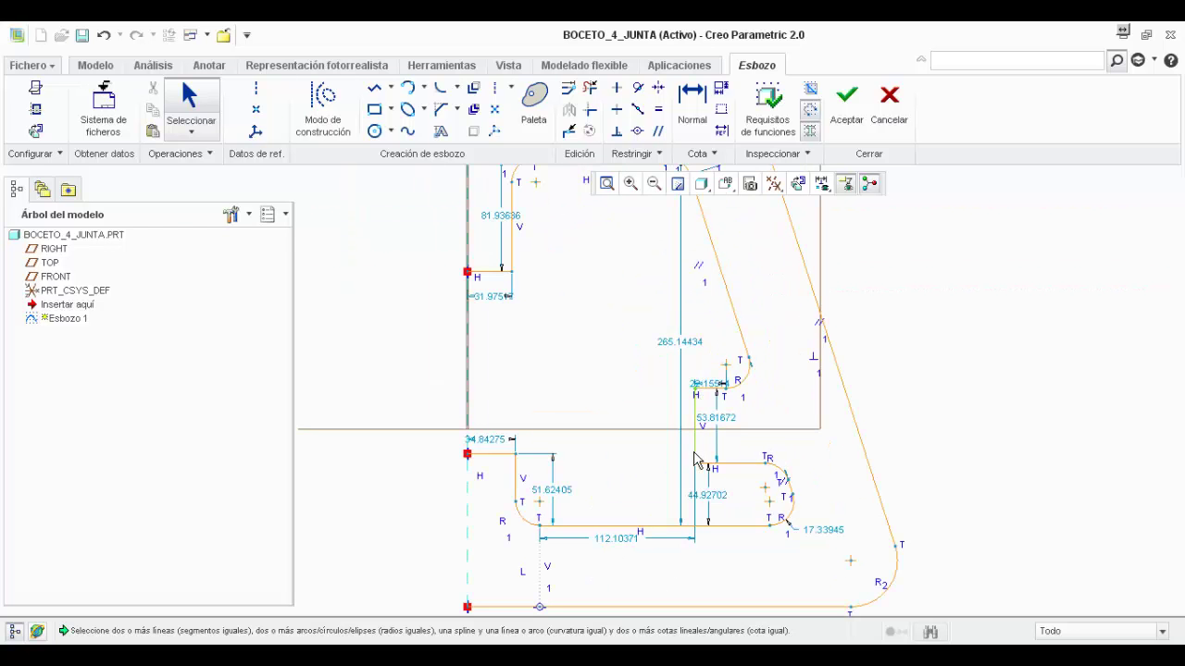
{"action": "left_click", "coordinate": [702, 464]}
{"action": "key", "text": "alt+Tab"}
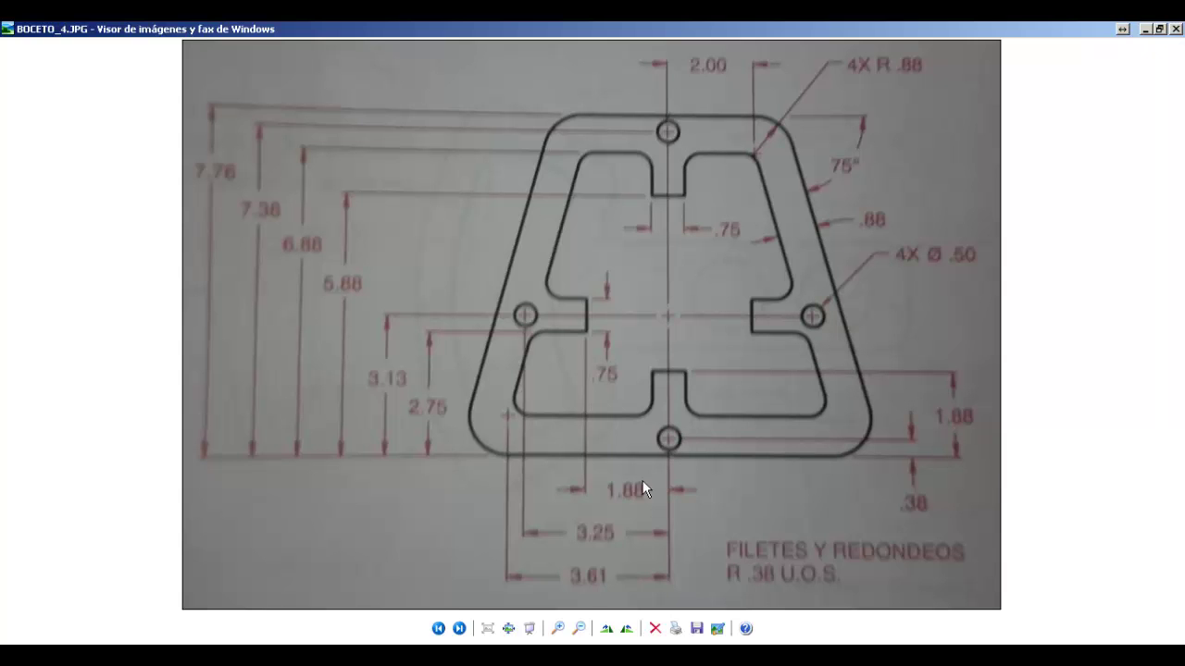
{"action": "key", "text": "alt+Tab"}
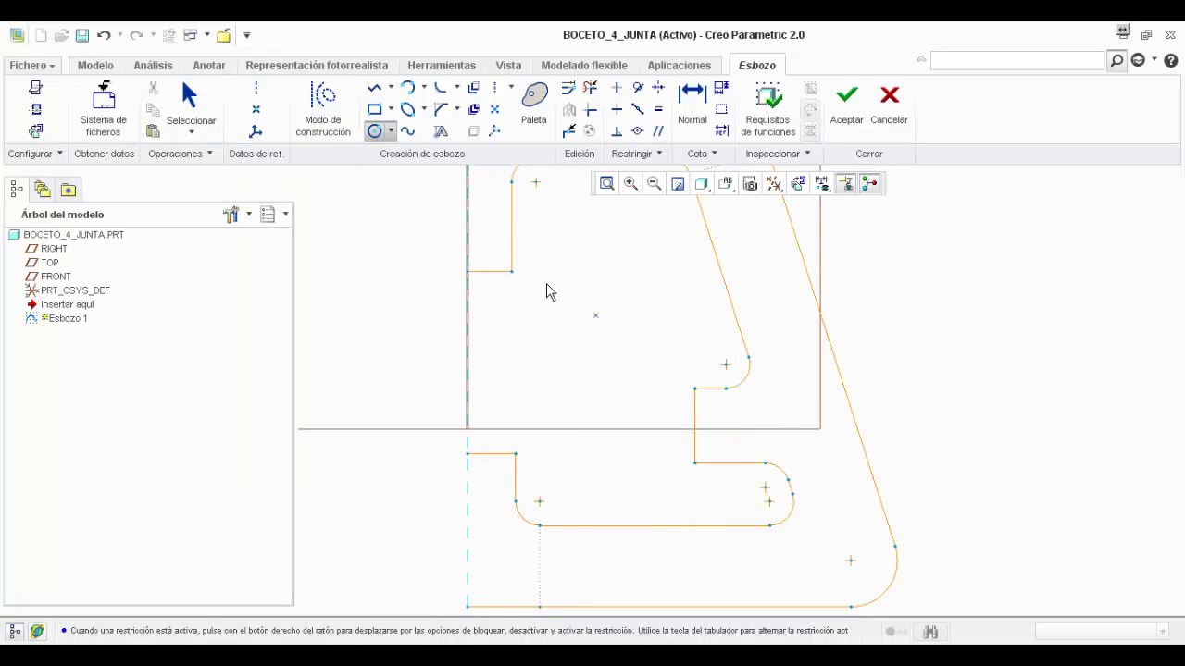
{"action": "left_click", "coordinate": [256, 87]}
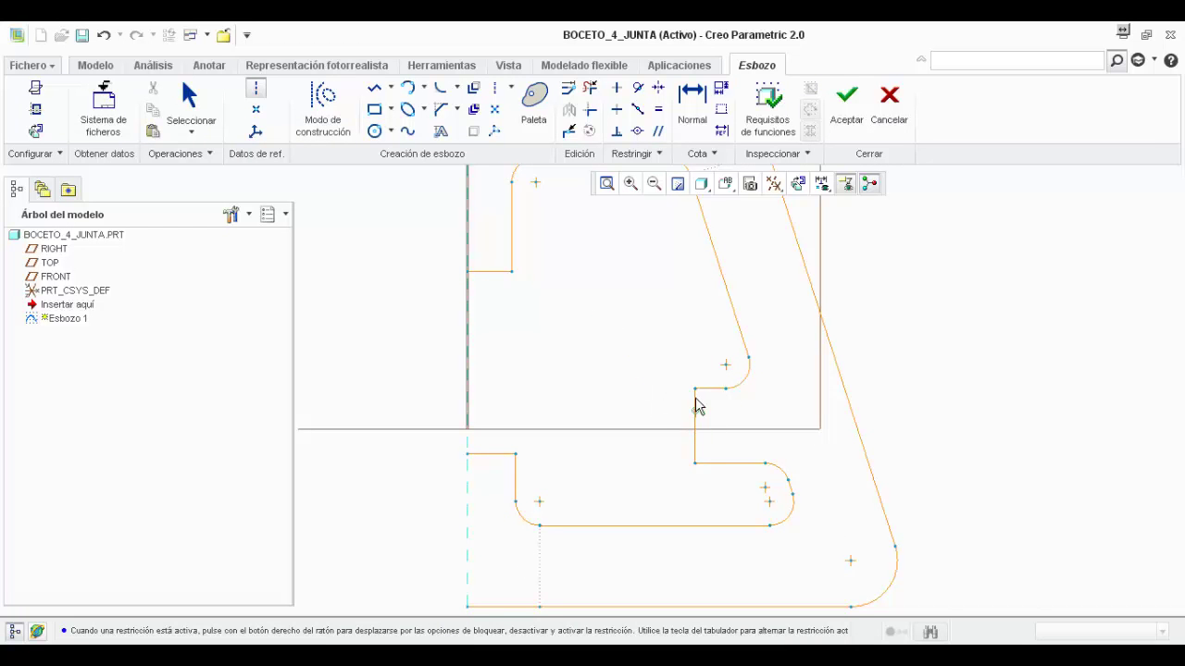
{"action": "left_click", "coordinate": [695, 427]}
{"action": "left_click", "coordinate": [502, 432]}
Draw a circle about 35 in diameter centred on the horizontal centerline, about 80 outward from the side tab's vertical edge
{"action": "left_click", "coordinate": [376, 130]}
{"action": "left_click", "coordinate": [806, 426]}
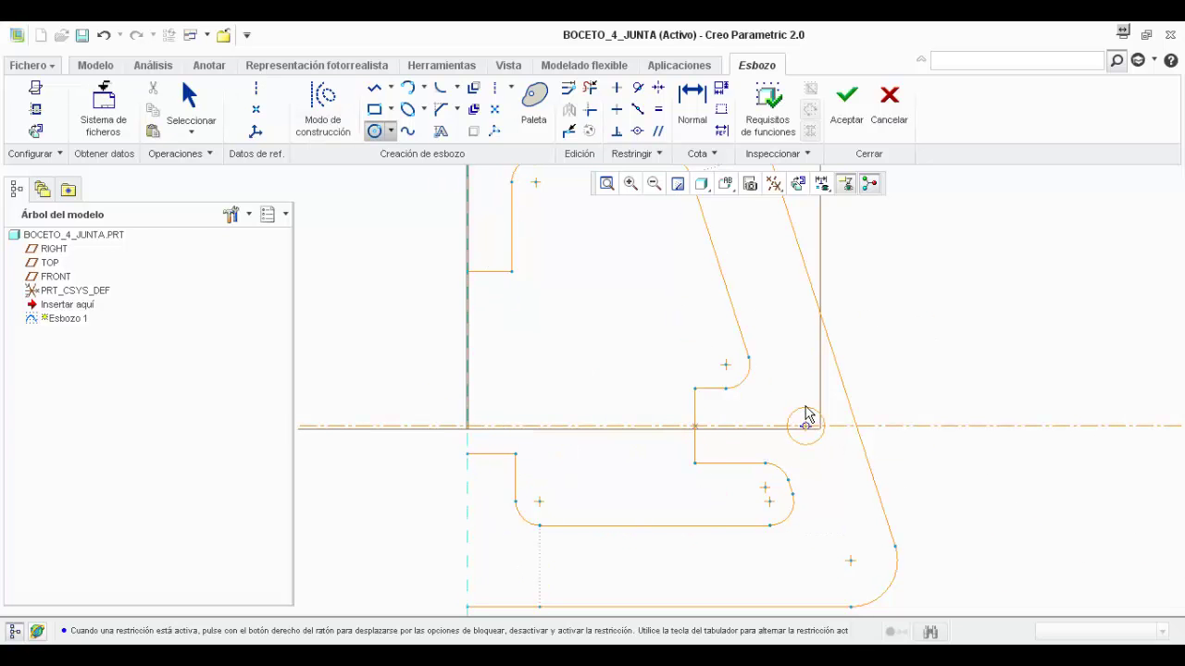
{"action": "left_click", "coordinate": [818, 405]}
{"action": "middle_click", "coordinate": [930, 389]}
{"action": "scroll", "coordinate": [920, 449], "scroll_direction": "up", "scroll_amount": 3}
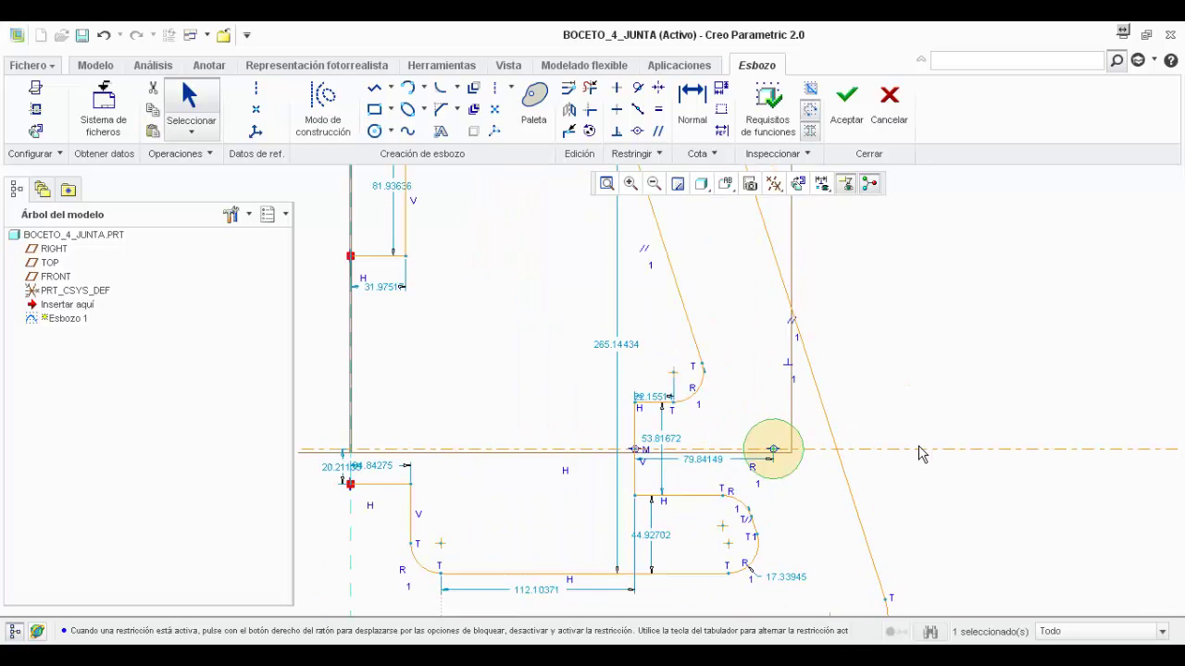
{"action": "left_click", "coordinate": [931, 384]}
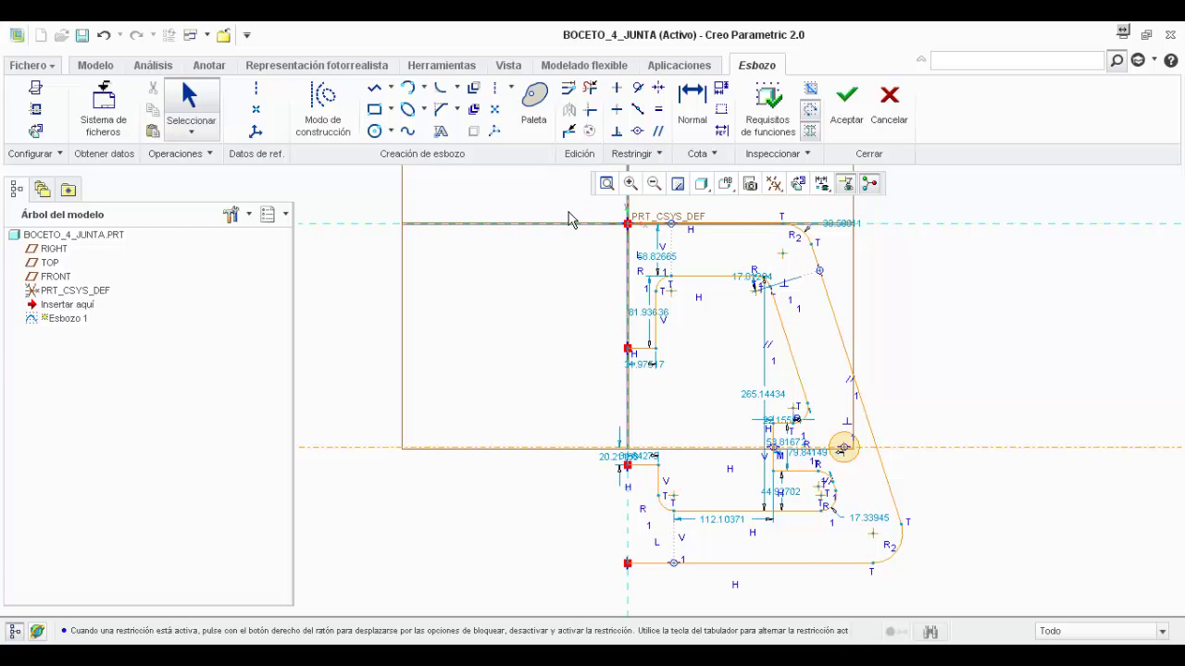
Draw a vertical centerline along the vertical reference axis at the open side of the half profile
{"action": "scroll", "coordinate": [573, 208], "scroll_direction": "up", "scroll_amount": 3}
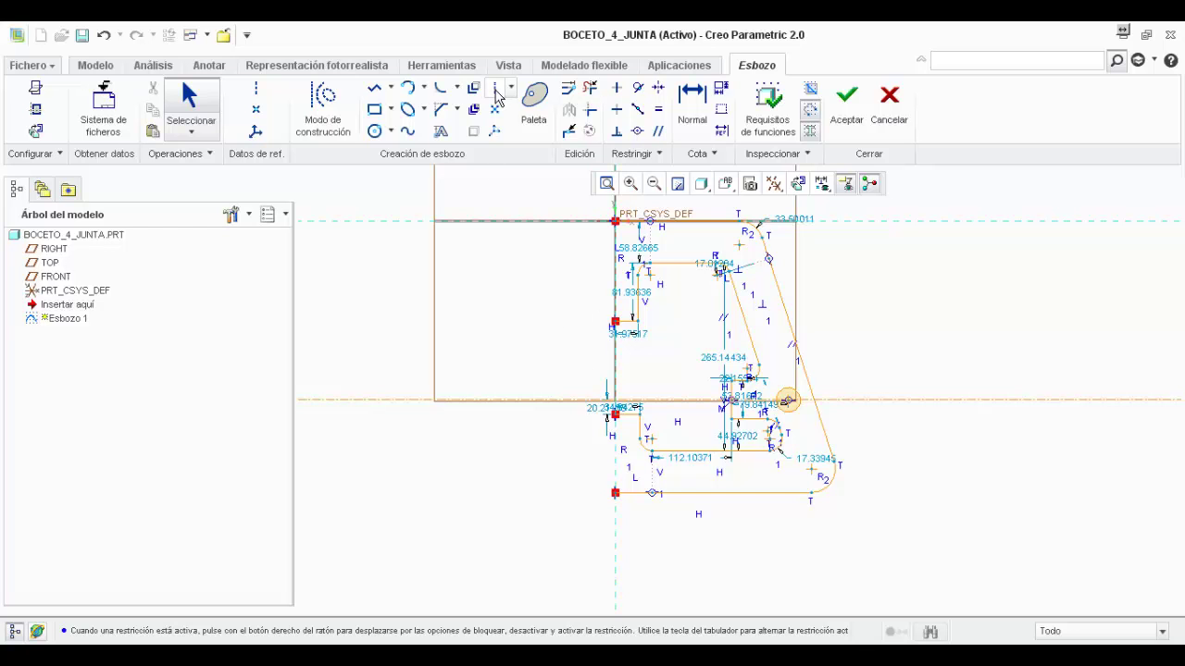
{"action": "left_click", "coordinate": [612, 529]}
{"action": "left_click", "coordinate": [612, 215]}
{"action": "scroll", "coordinate": [612, 216], "scroll_direction": "up", "scroll_amount": 2}
{"action": "scroll", "coordinate": [613, 216], "scroll_direction": "down", "scroll_amount": 2}
{"action": "left_click", "coordinate": [615, 206]}
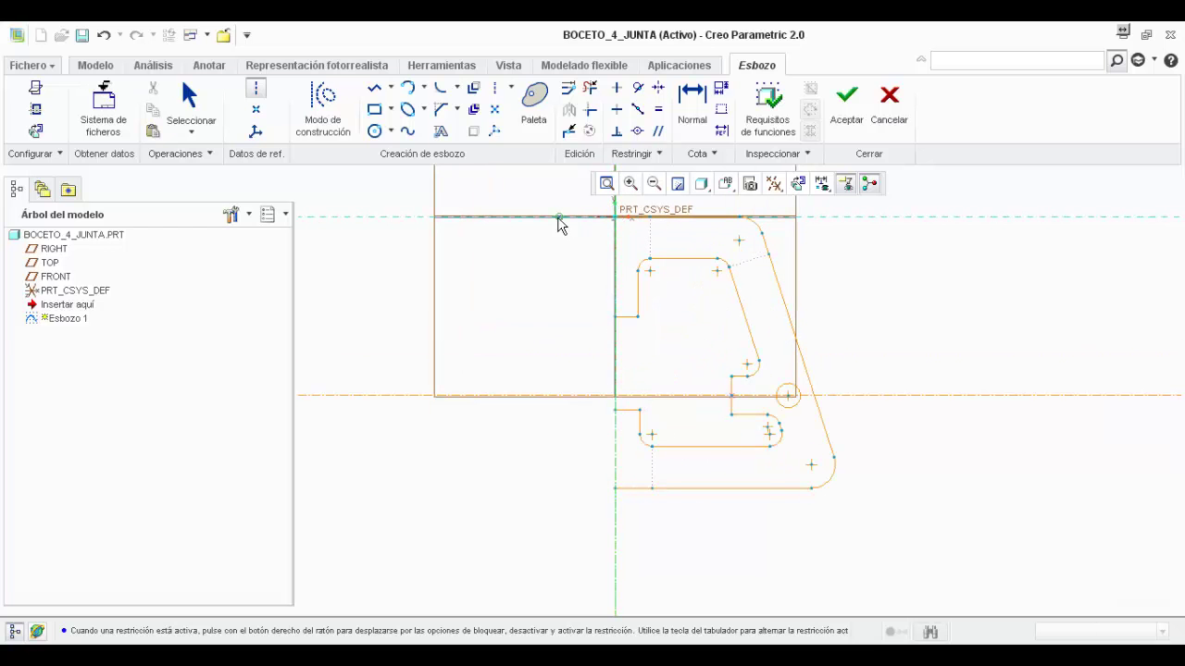
{"action": "middle_click", "coordinate": [552, 200]}
Mirror the complete half profile and its hole circle about the vertical centerline
{"action": "left_click", "coordinate": [586, 211]}
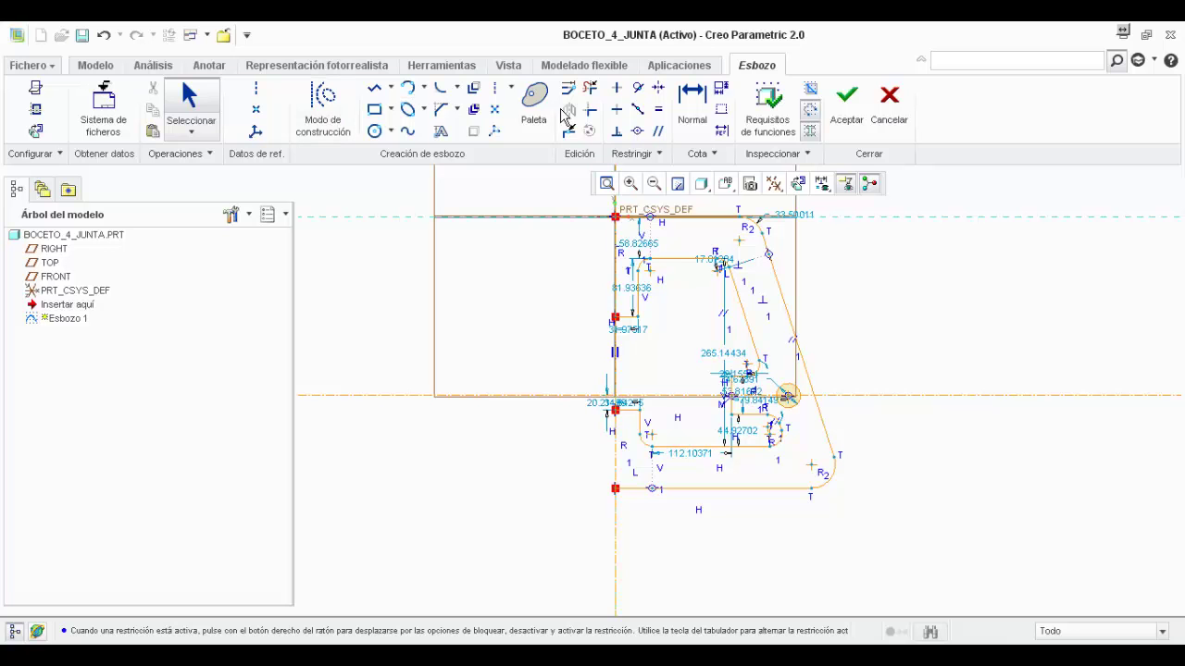
{"action": "mouse_move", "coordinate": [586, 209]}
{"action": "left_mouse_down"}
{"action": "mouse_move", "coordinate": [664, 342]}
{"action": "mouse_move", "coordinate": [879, 523]}
{"action": "left_mouse_up"}
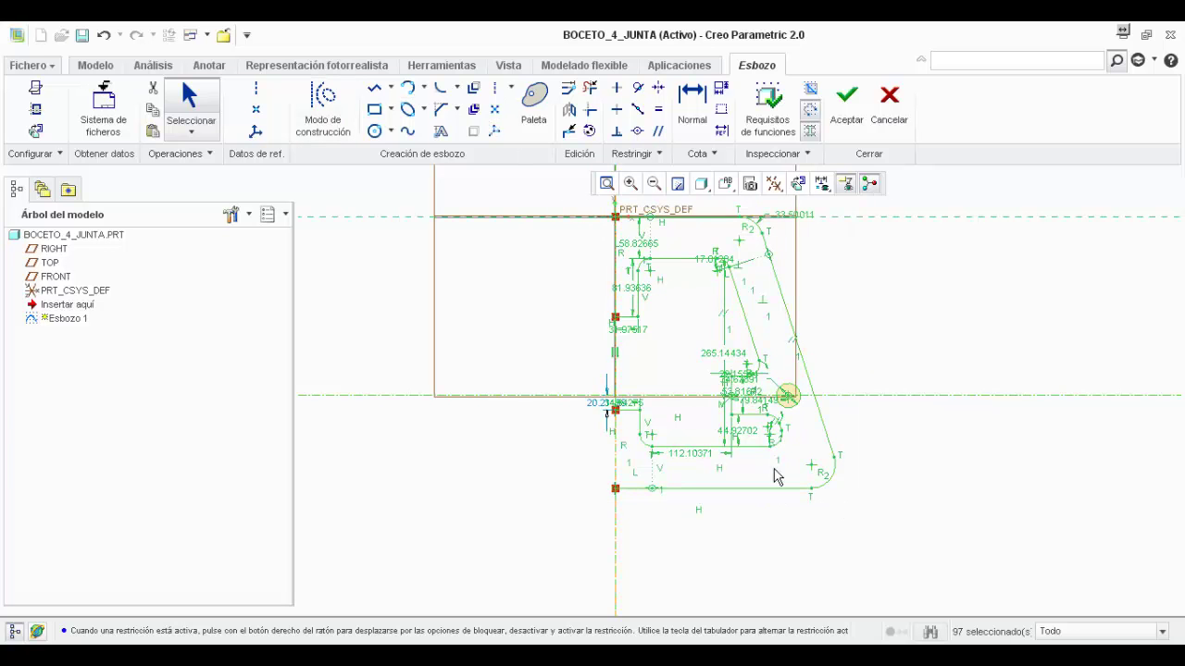
{"action": "left_click", "coordinate": [570, 110]}
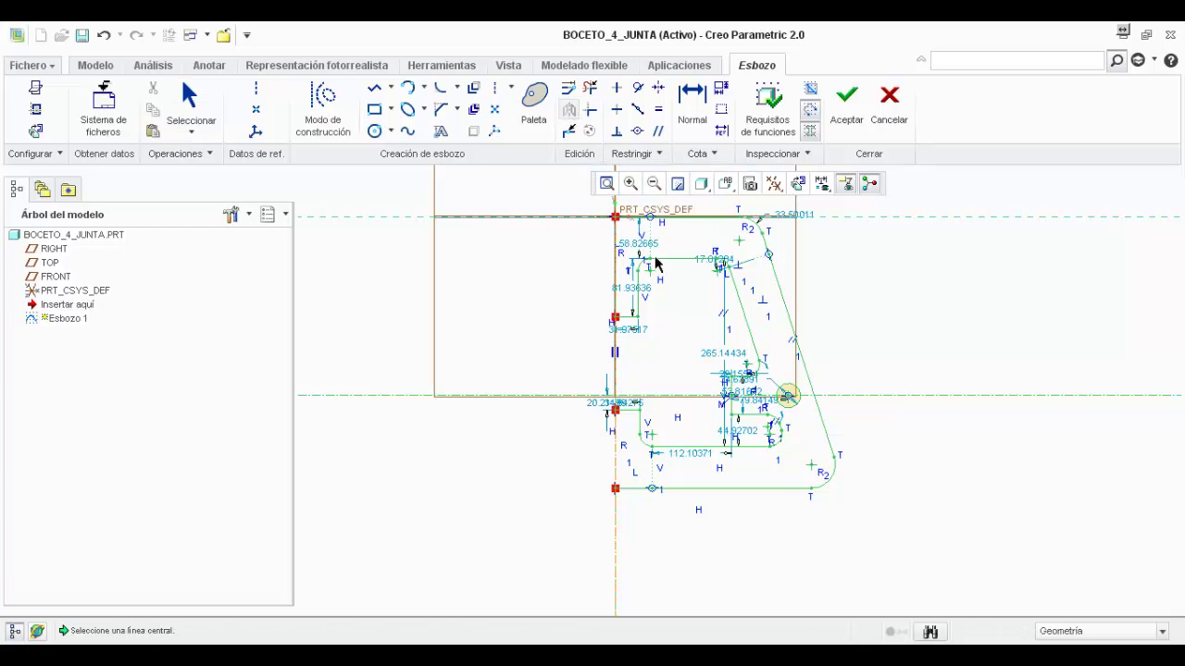
{"action": "left_click", "coordinate": [615, 541]}
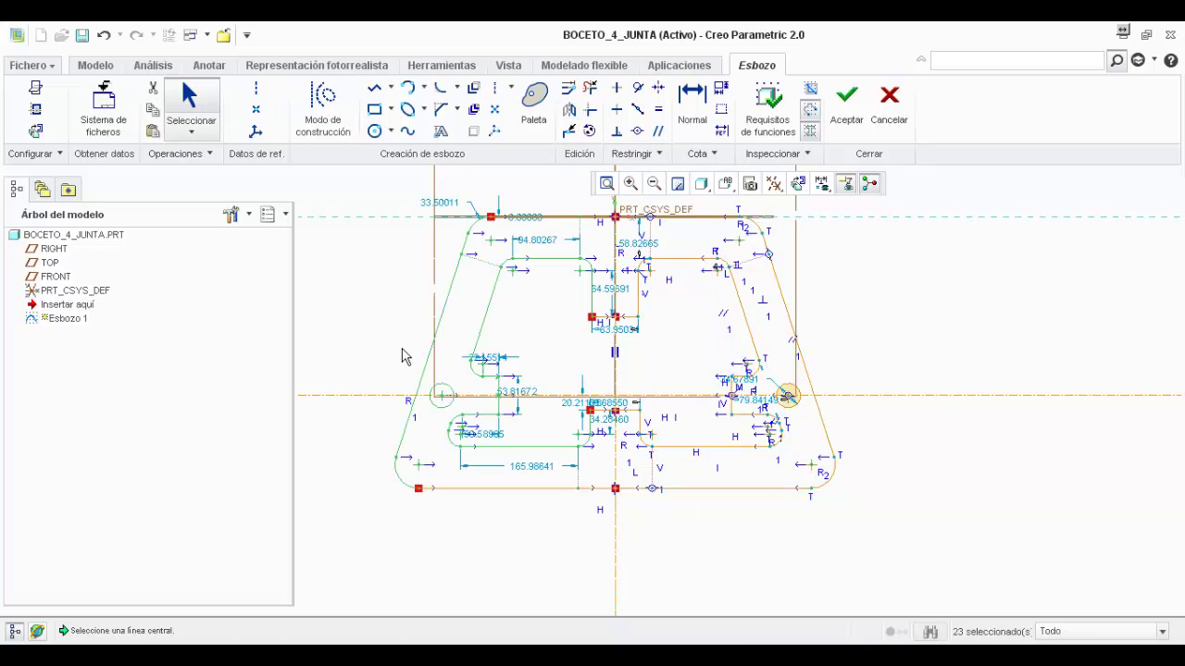
{"action": "scroll", "coordinate": [396, 305], "scroll_direction": "up", "scroll_amount": 3}
{"action": "scroll", "coordinate": [398, 289], "scroll_direction": "down", "scroll_amount": 2}
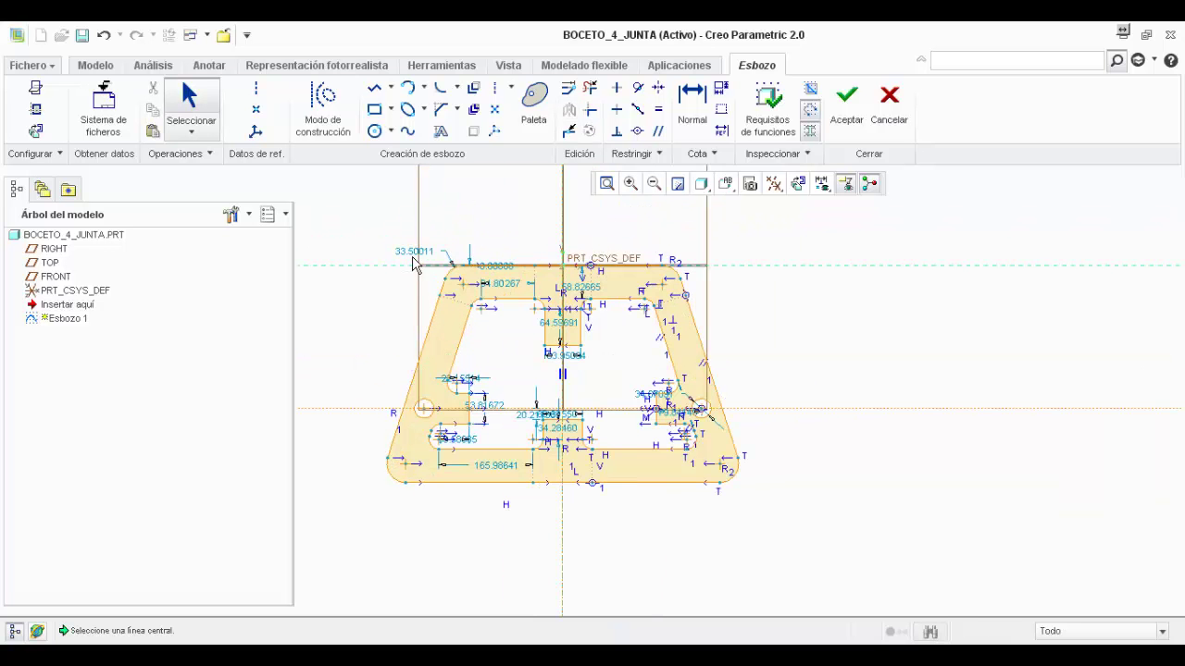
{"action": "scroll", "coordinate": [554, 234], "scroll_direction": "down", "scroll_amount": 1}
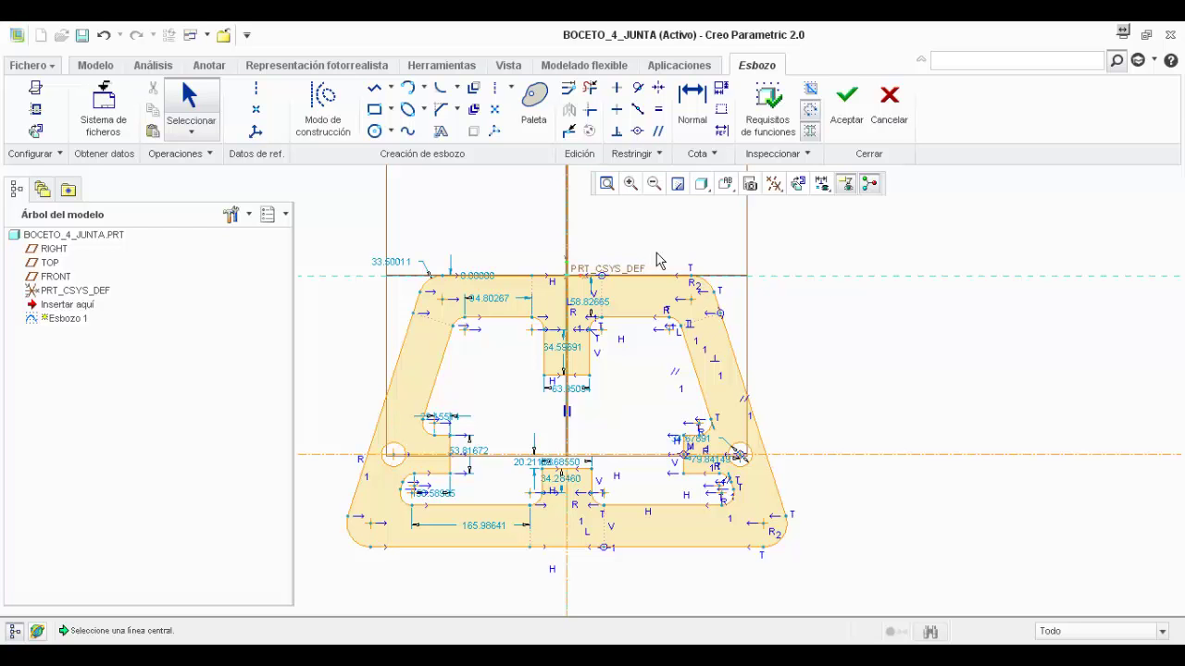
Dimension the horizontal distances from the vertical centerline to the right side tab's edge and to the right hole's centre
{"action": "left_click", "coordinate": [699, 109]}
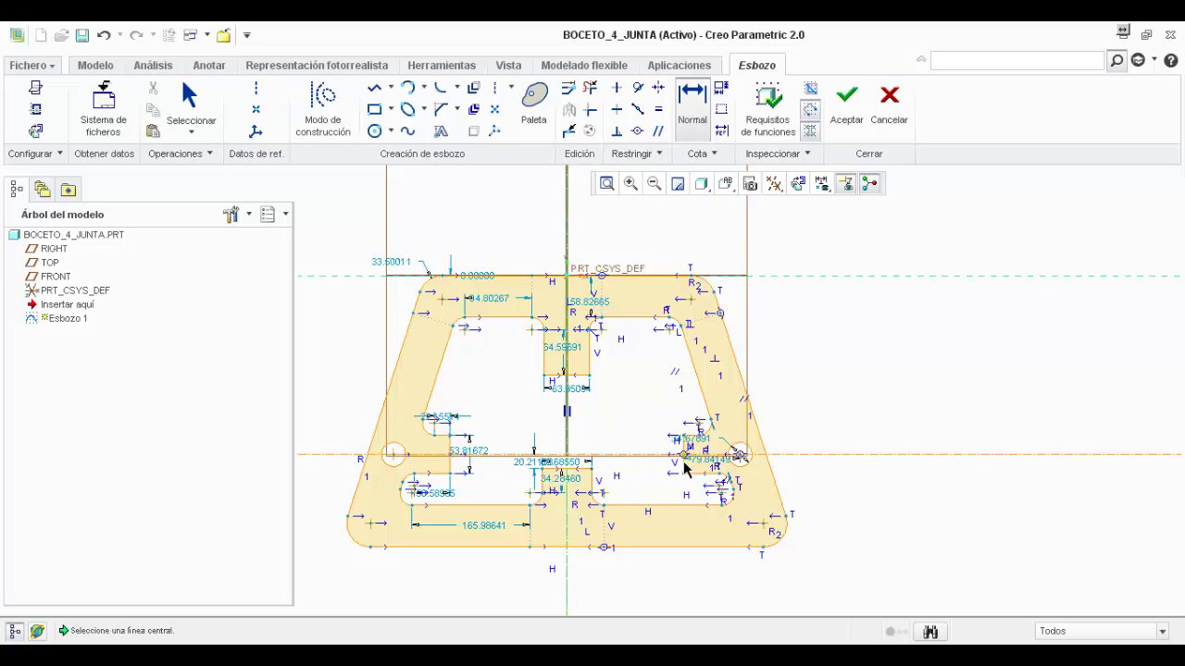
{"action": "middle_click", "coordinate": [631, 576]}
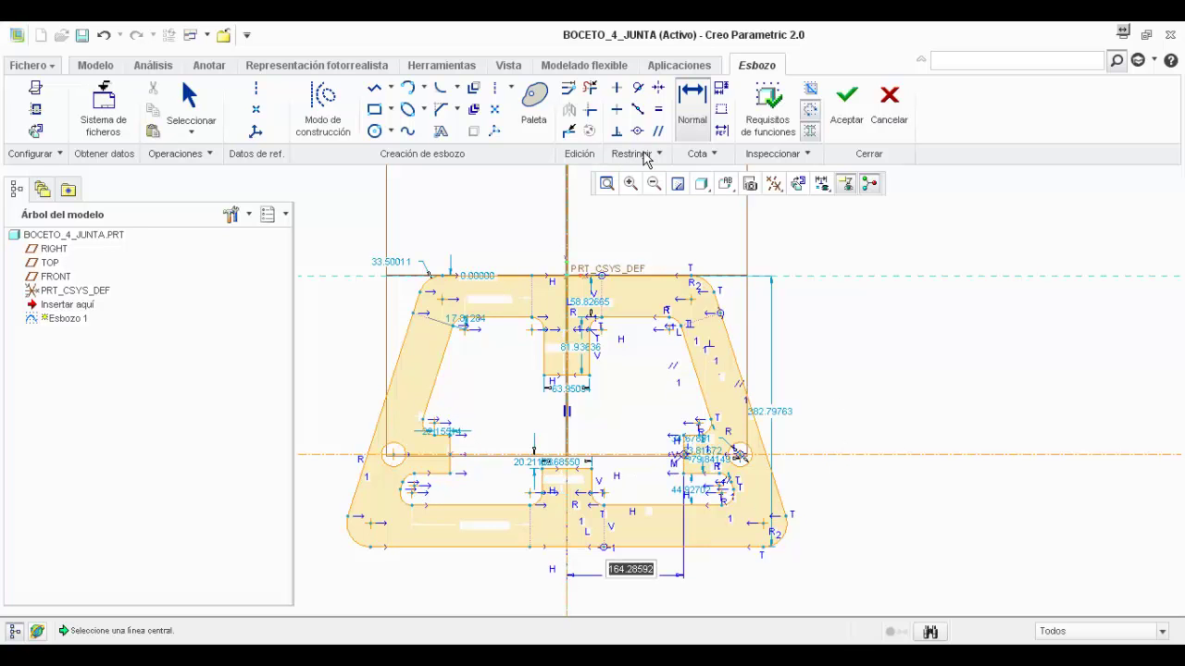
{"action": "left_click", "coordinate": [701, 90]}
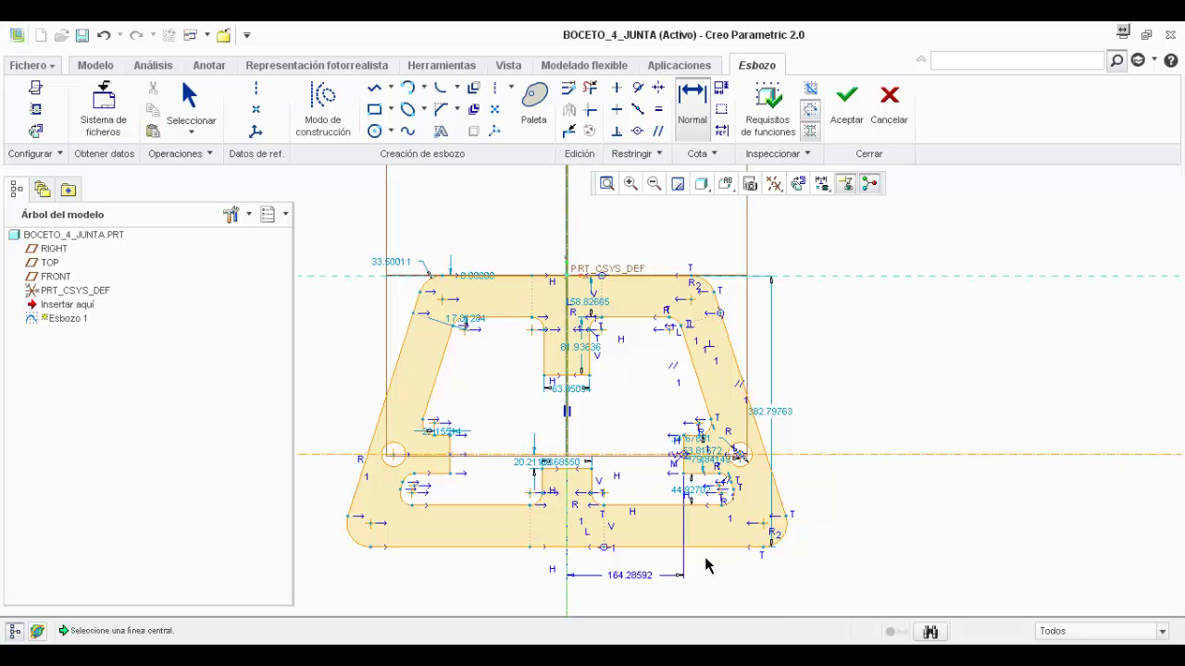
{"action": "left_click", "coordinate": [743, 455]}
{"action": "middle_click", "coordinate": [651, 592]}
{"action": "middle_click", "coordinate": [864, 547]}
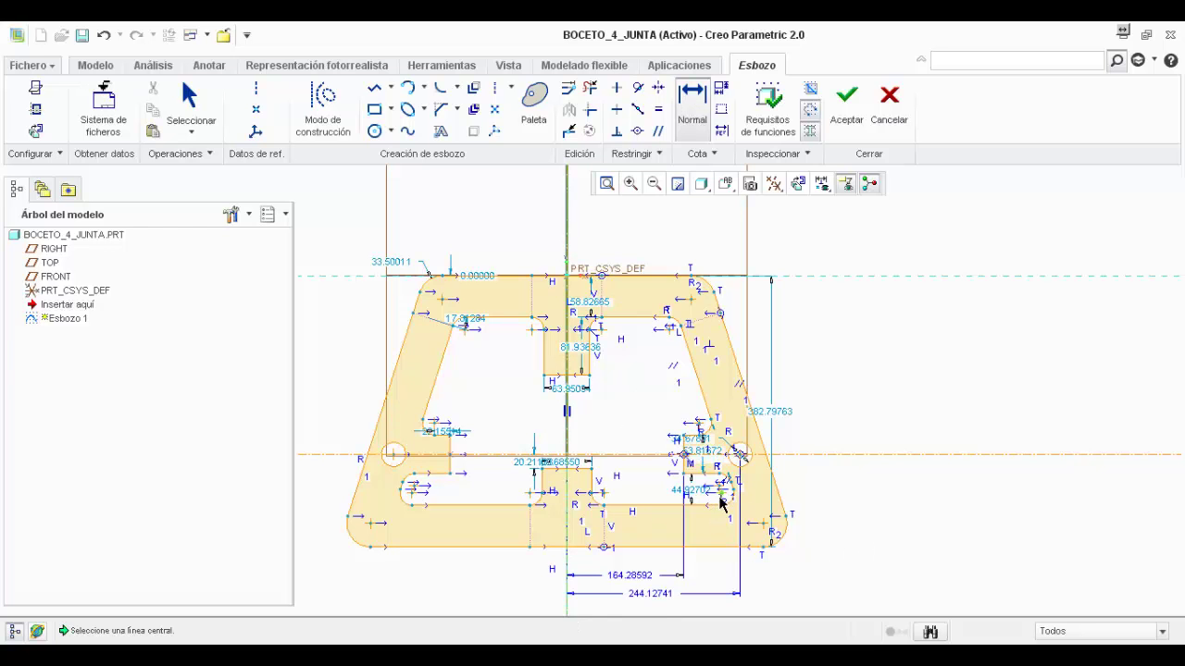
Dimension the lower right corner arc's centre from the vertical centerline, and the left hole's centre height above the base
{"action": "scroll", "coordinate": [691, 610], "scroll_direction": "up", "scroll_amount": 2}
{"action": "scroll", "coordinate": [709, 554], "scroll_direction": "down", "scroll_amount": 2}
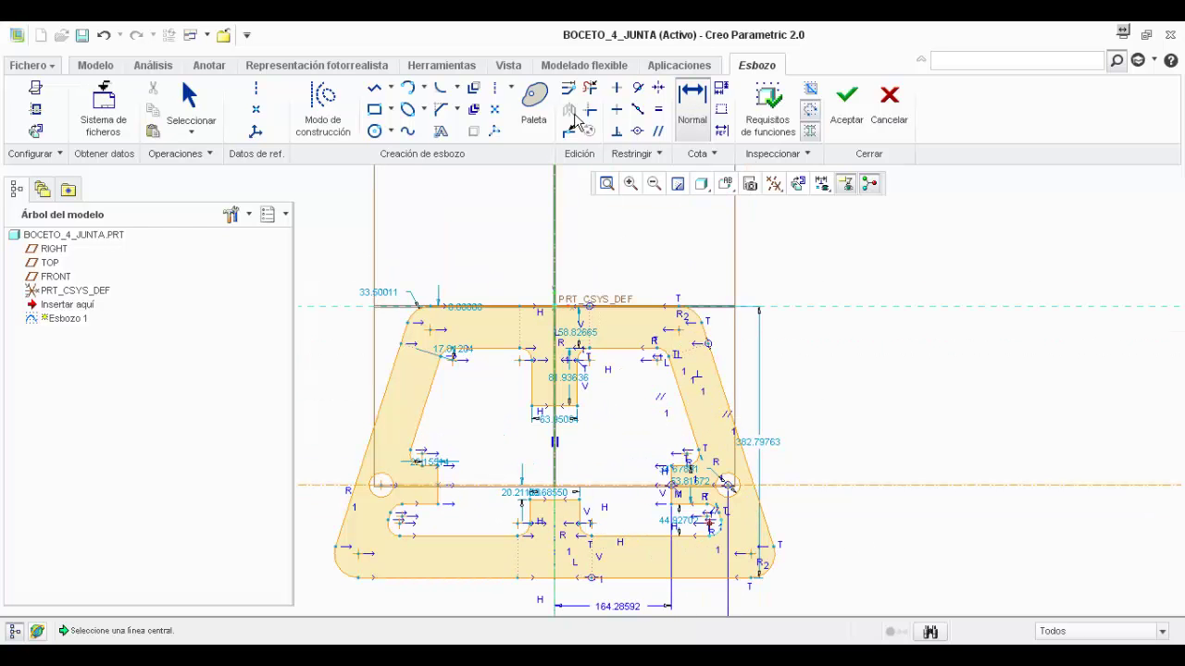
{"action": "scroll", "coordinate": [731, 337], "scroll_direction": "up", "scroll_amount": 2}
{"action": "scroll", "coordinate": [672, 563], "scroll_direction": "down", "scroll_amount": 2}
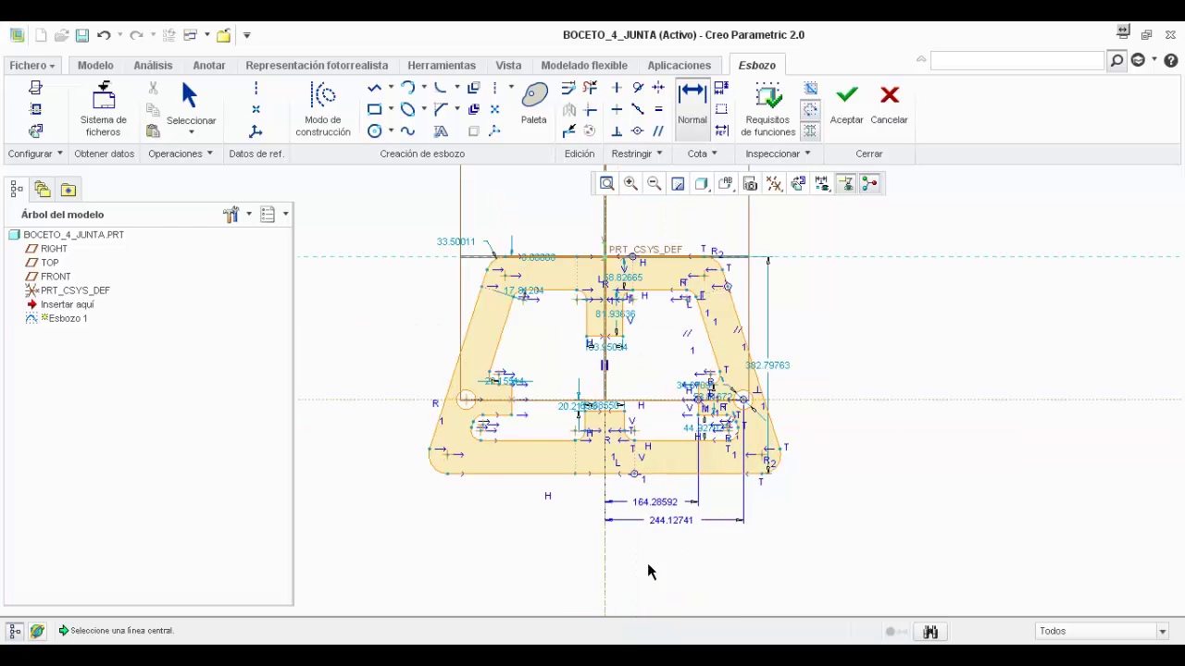
{"action": "middle_click", "coordinate": [718, 560]}
{"action": "left_click", "coordinate": [694, 107]}
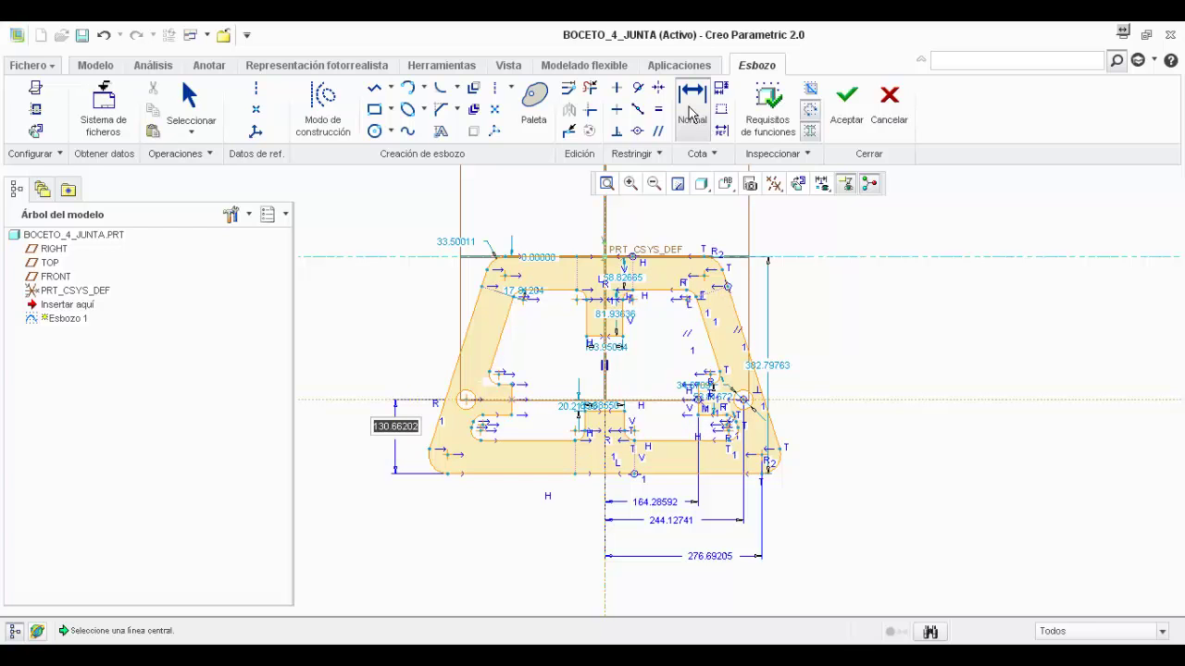
{"action": "key", "text": "Return"}
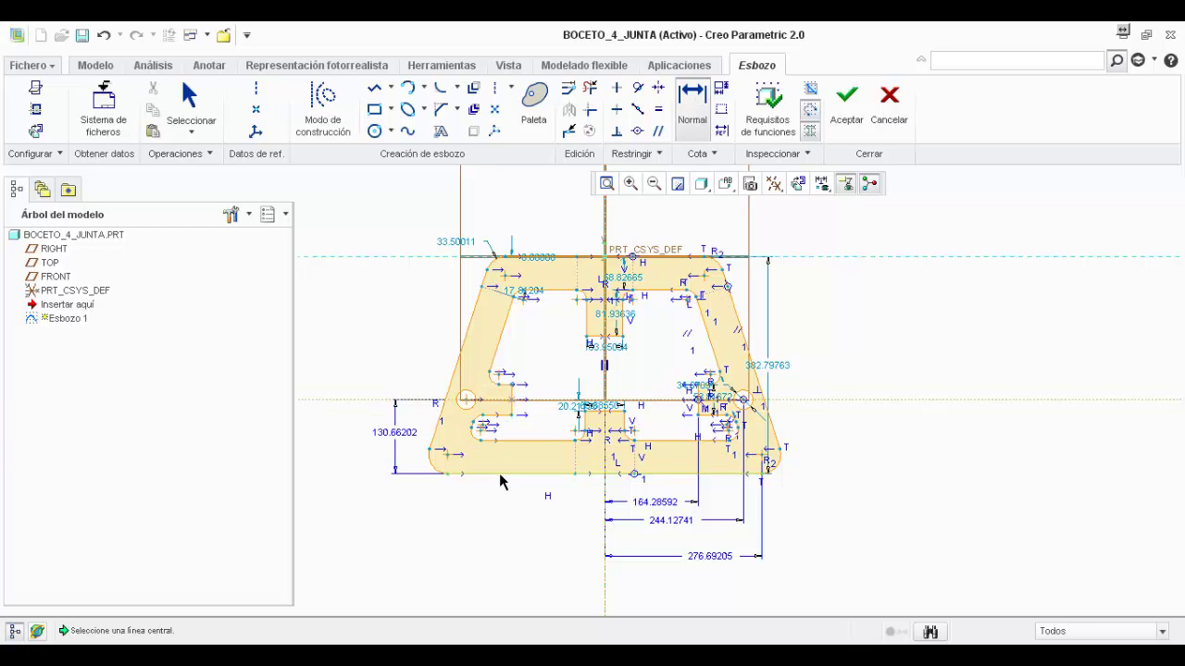
Dimension the heights from the base to the bottom tab's upper edge, the top tab's lower edge and the outer top edge
{"action": "left_click", "coordinate": [694, 104]}
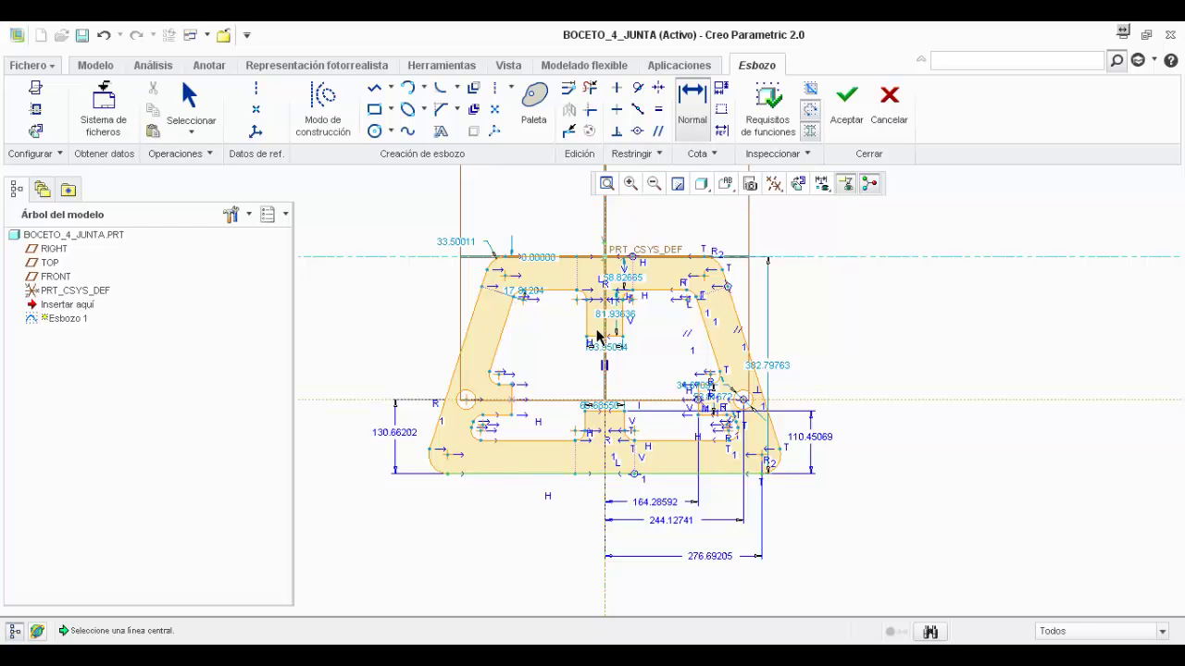
{"action": "middle_click", "coordinate": [380, 373]}
{"action": "left_click", "coordinate": [680, 93]}
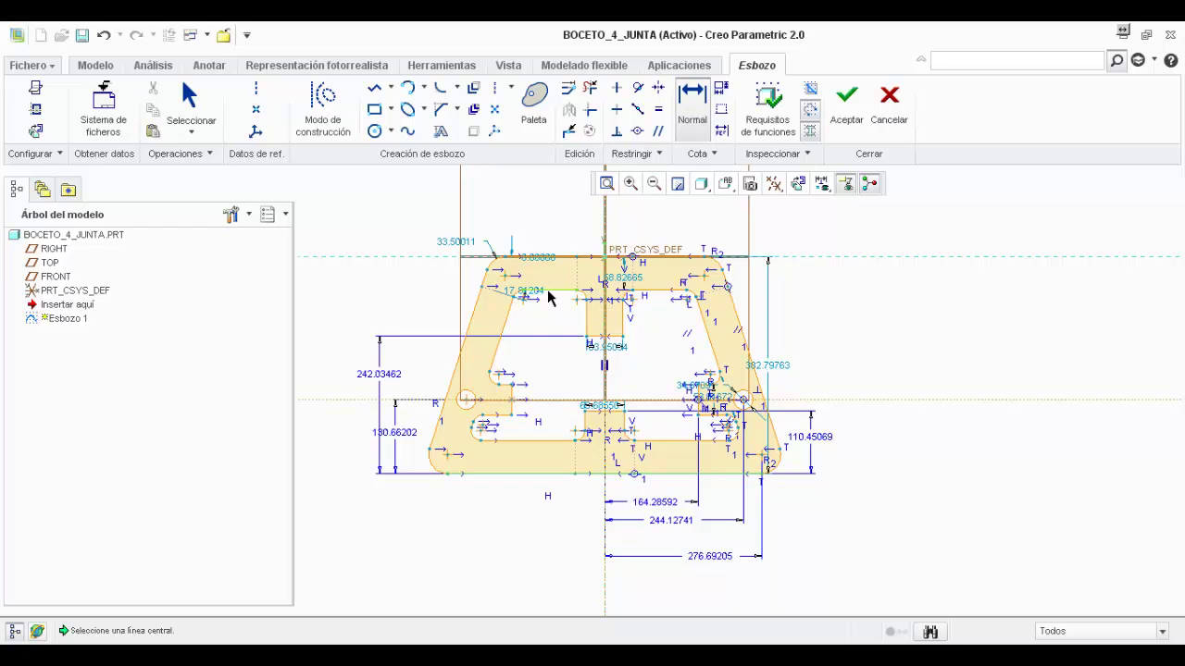
{"action": "middle_click", "coordinate": [336, 344]}
Dimension the right slanted wall's thickness and the angle between the outer slanted side and the top reference line
{"action": "left_click", "coordinate": [697, 103]}
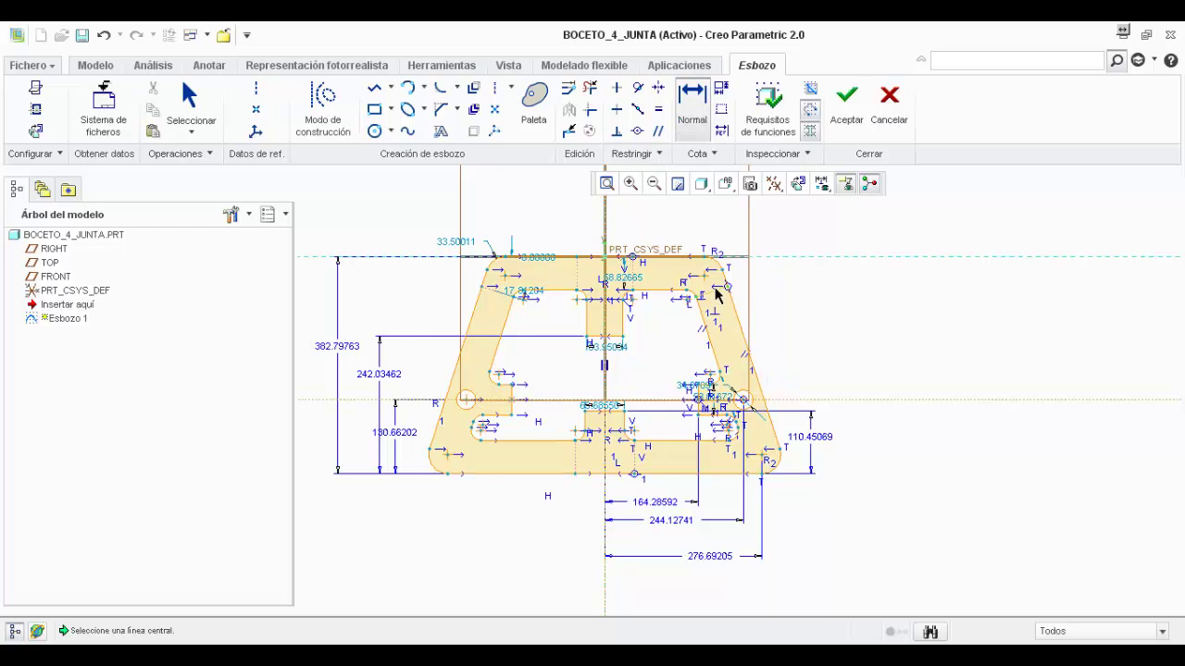
{"action": "middle_click", "coordinate": [810, 291]}
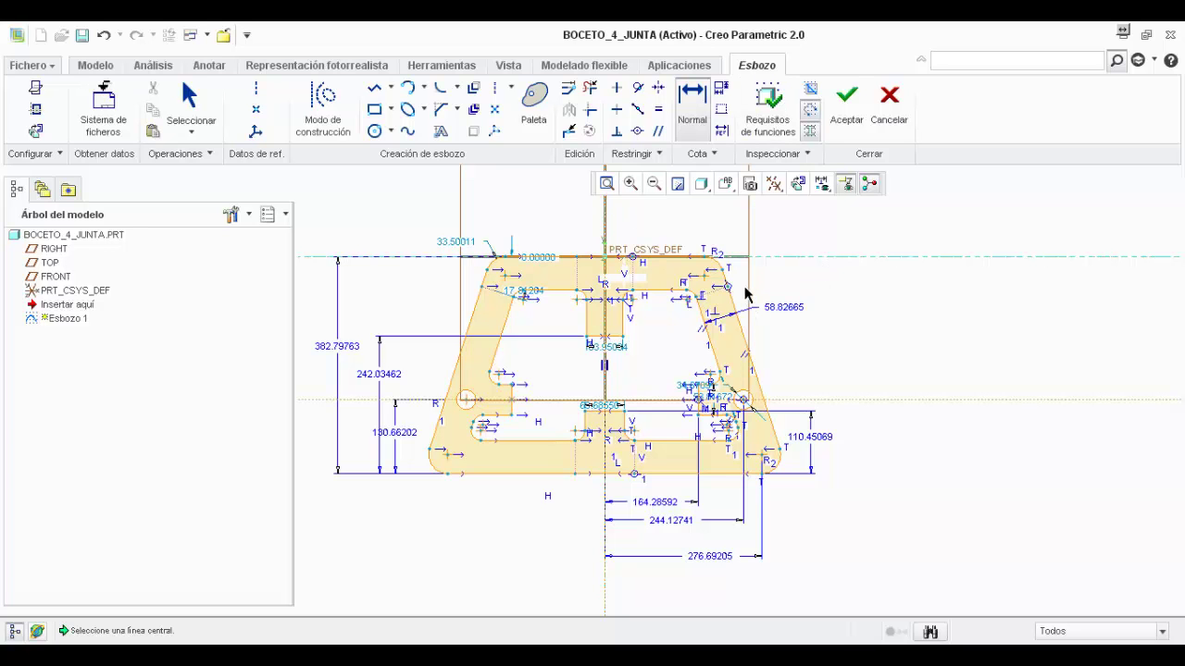
{"action": "left_click", "coordinate": [733, 311]}
{"action": "left_click", "coordinate": [694, 259]}
{"action": "middle_click", "coordinate": [820, 288]}
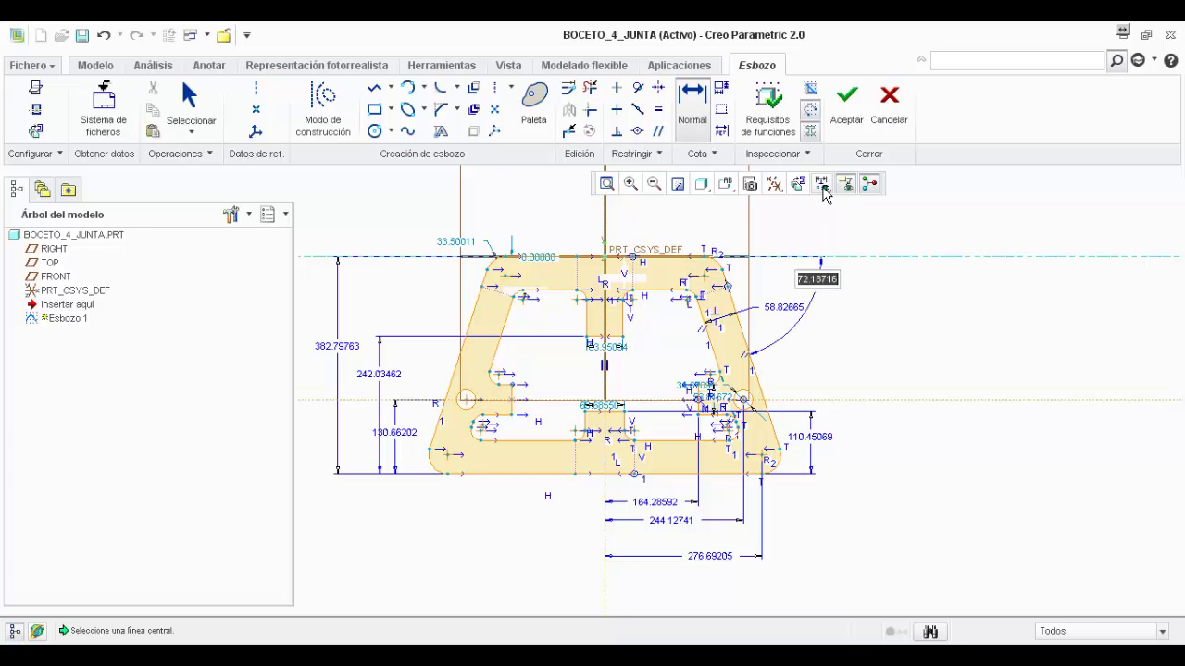
{"action": "left_click", "coordinate": [691, 92]}
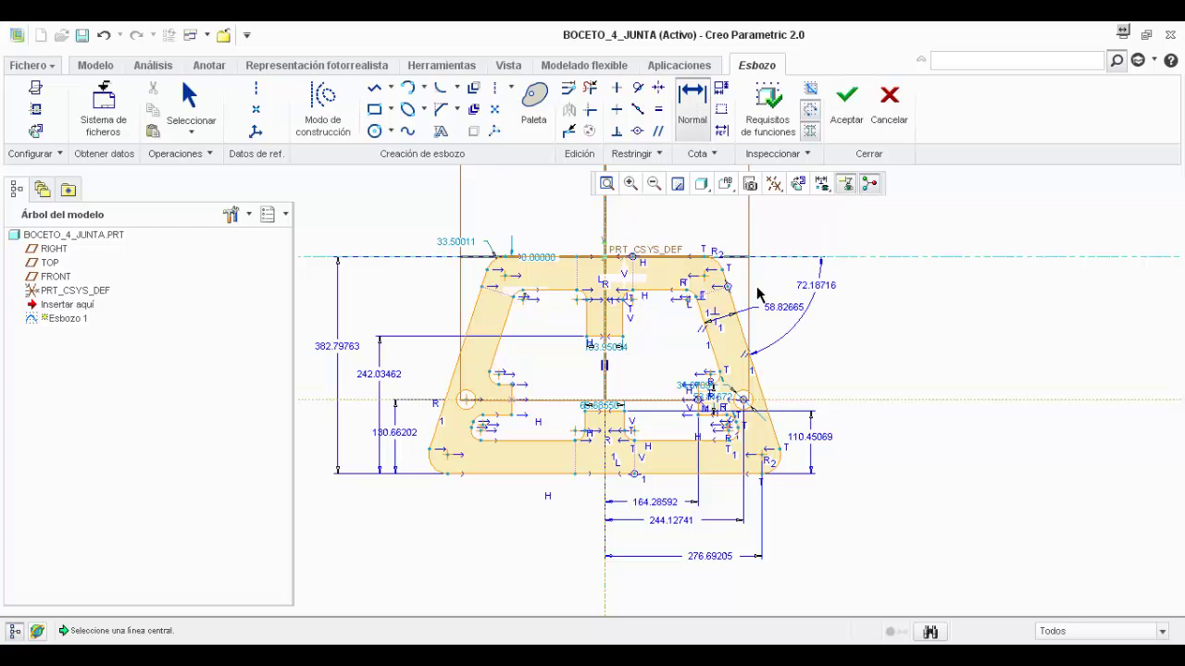
Dimension the height of the left side tab's vertical edge
{"action": "scroll", "coordinate": [608, 347], "scroll_direction": "up", "scroll_amount": 2}
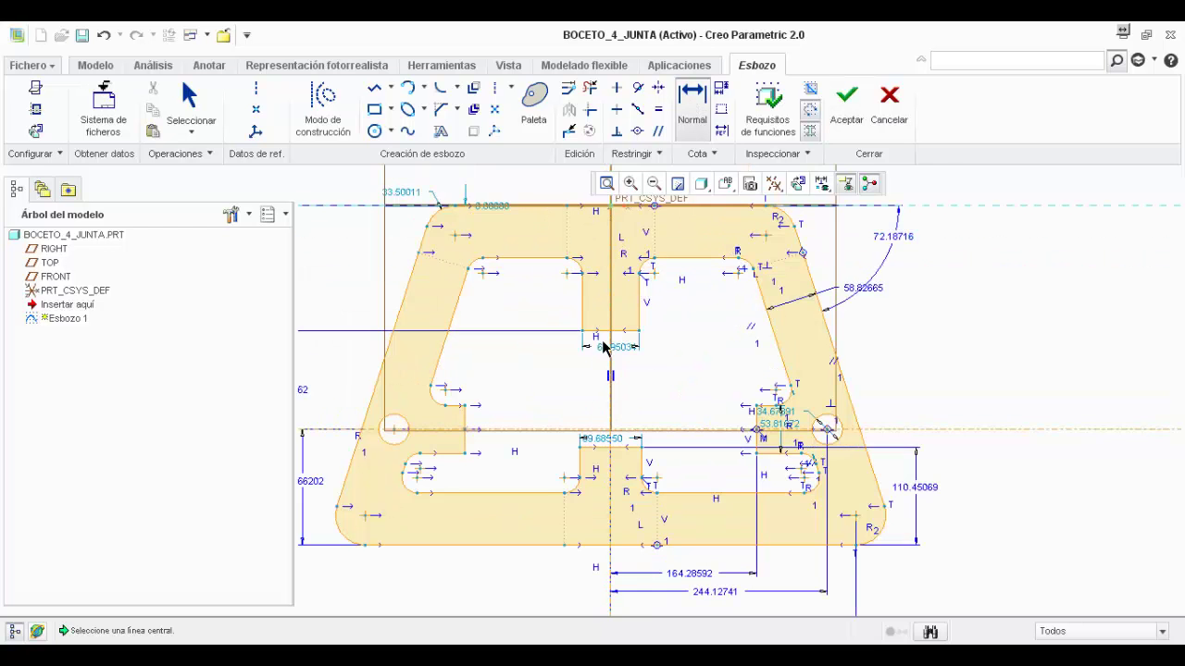
{"action": "left_click", "coordinate": [430, 425]}
{"action": "middle_click", "coordinate": [479, 425]}
{"action": "middle_click", "coordinate": [515, 372]}
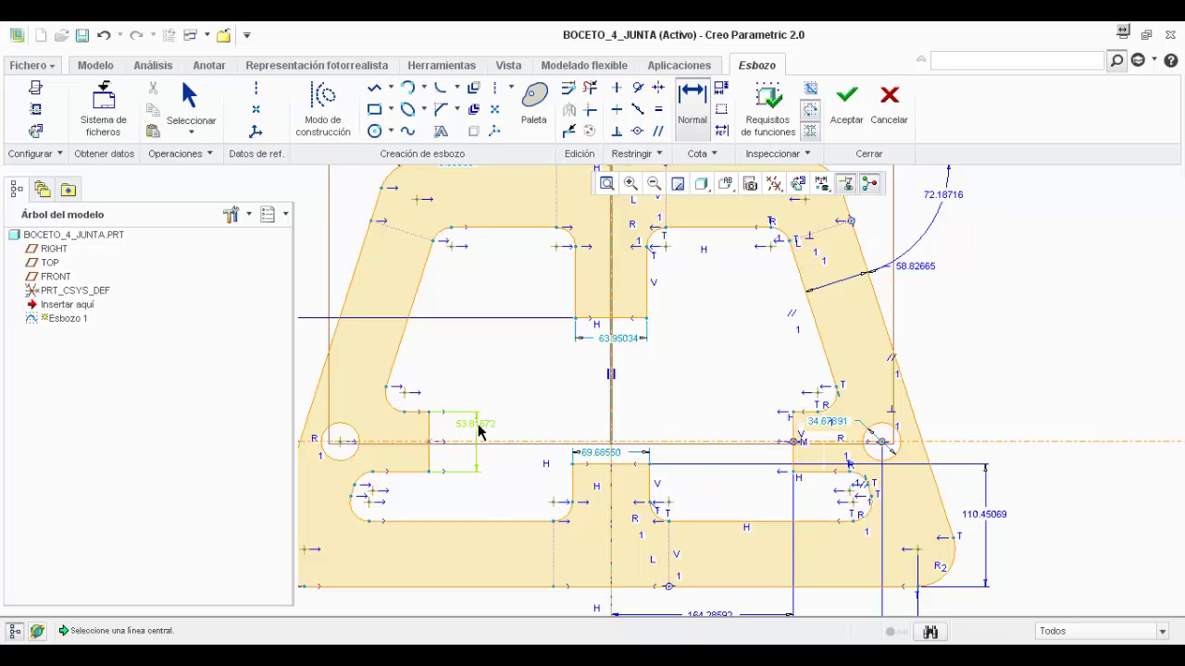
Set the top tab's width to SD78 and accept adding the relation sd14 = SD78
{"action": "double_click", "coordinate": [600, 340]}
{"action": "type", "text": "SD"}
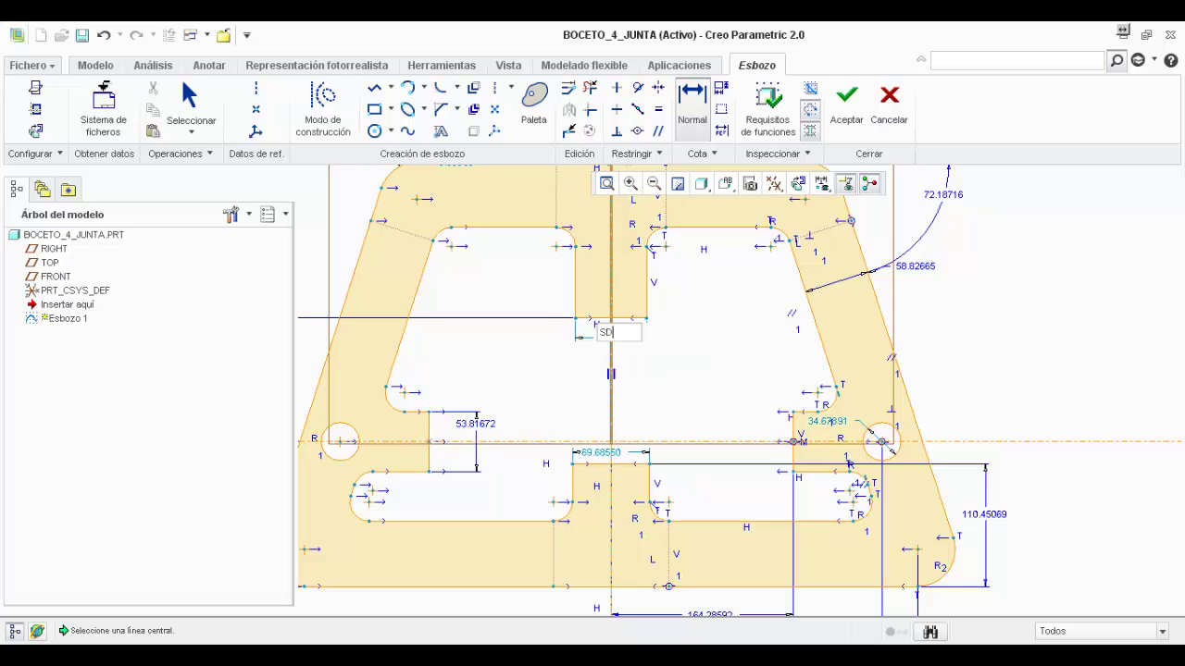
{"action": "type", "text": "78"}
{"action": "key", "text": "Return"}
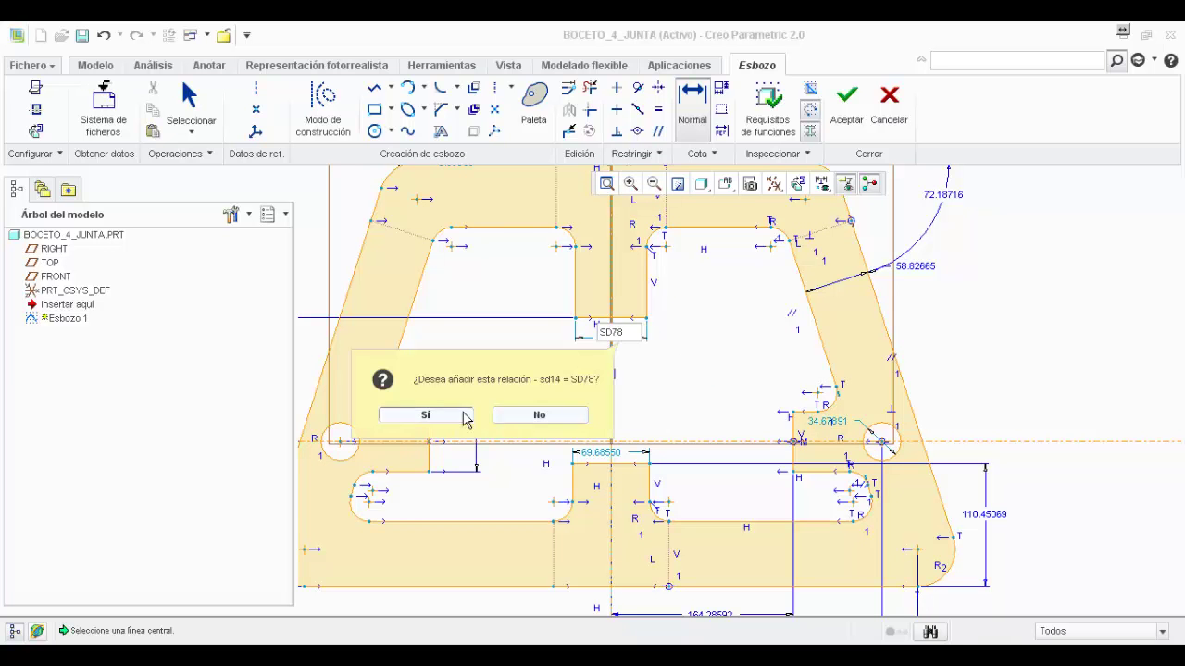
{"action": "left_click", "coordinate": [423, 416]}
{"action": "scroll", "coordinate": [801, 363], "scroll_direction": "up", "scroll_amount": 2}
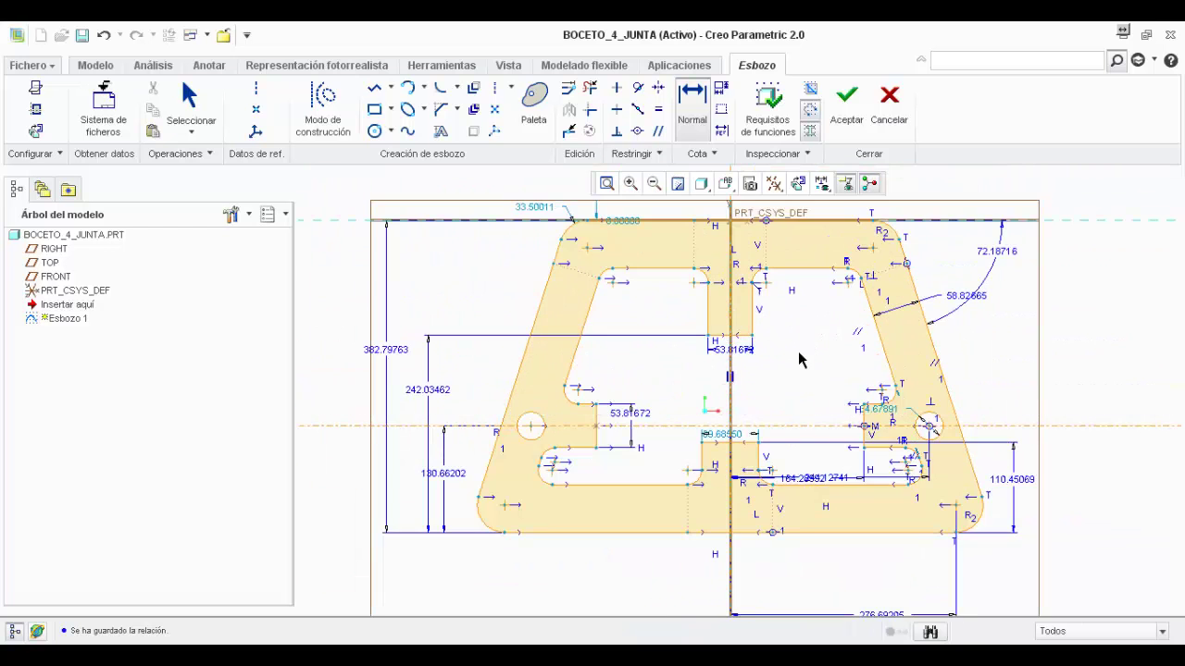
Constrain the bottom tab's upper edge to be equal in length to the top tab's lower edge
{"action": "scroll", "coordinate": [791, 369], "scroll_direction": "up", "scroll_amount": 2}
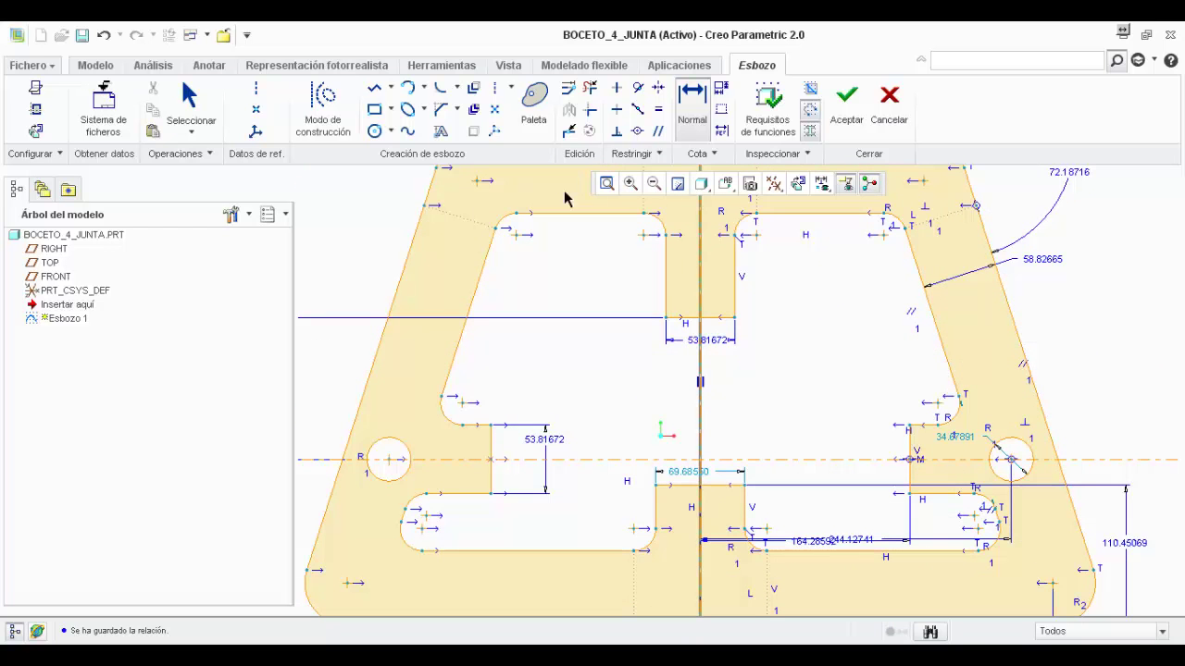
{"action": "left_click", "coordinate": [659, 111]}
{"action": "left_click", "coordinate": [724, 485]}
{"action": "left_click", "coordinate": [720, 318]}
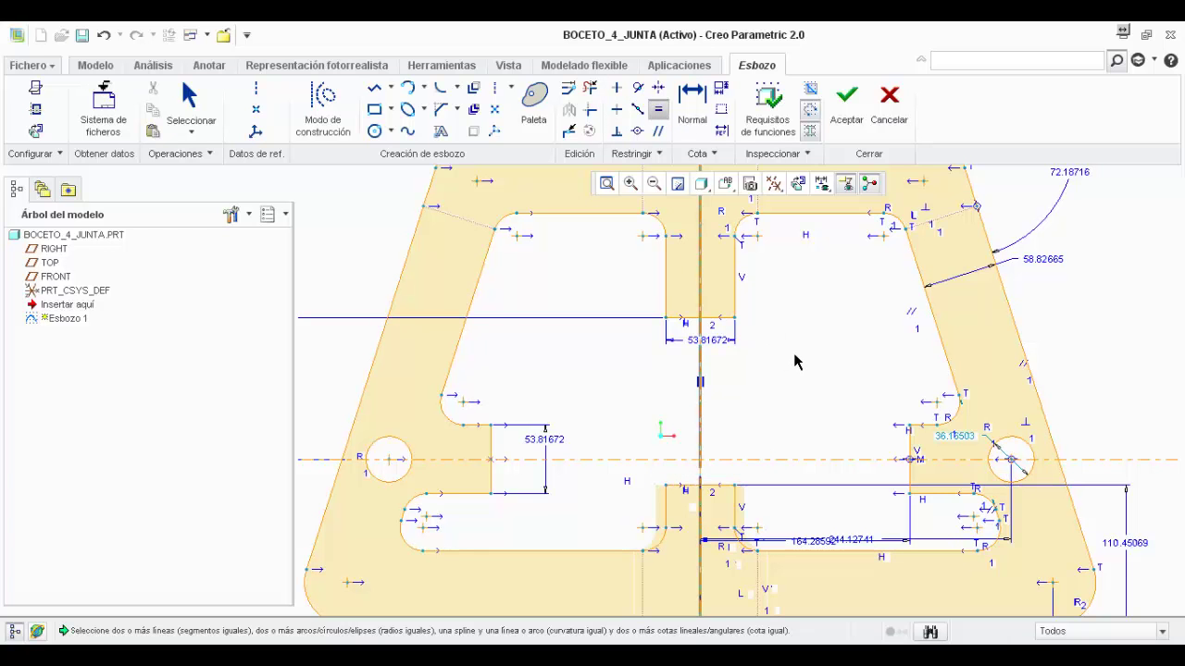
Dimension the radii of the inner fillet and the outer corner at the gasket's upper right
{"action": "scroll", "coordinate": [796, 361], "scroll_direction": "up", "scroll_amount": 2}
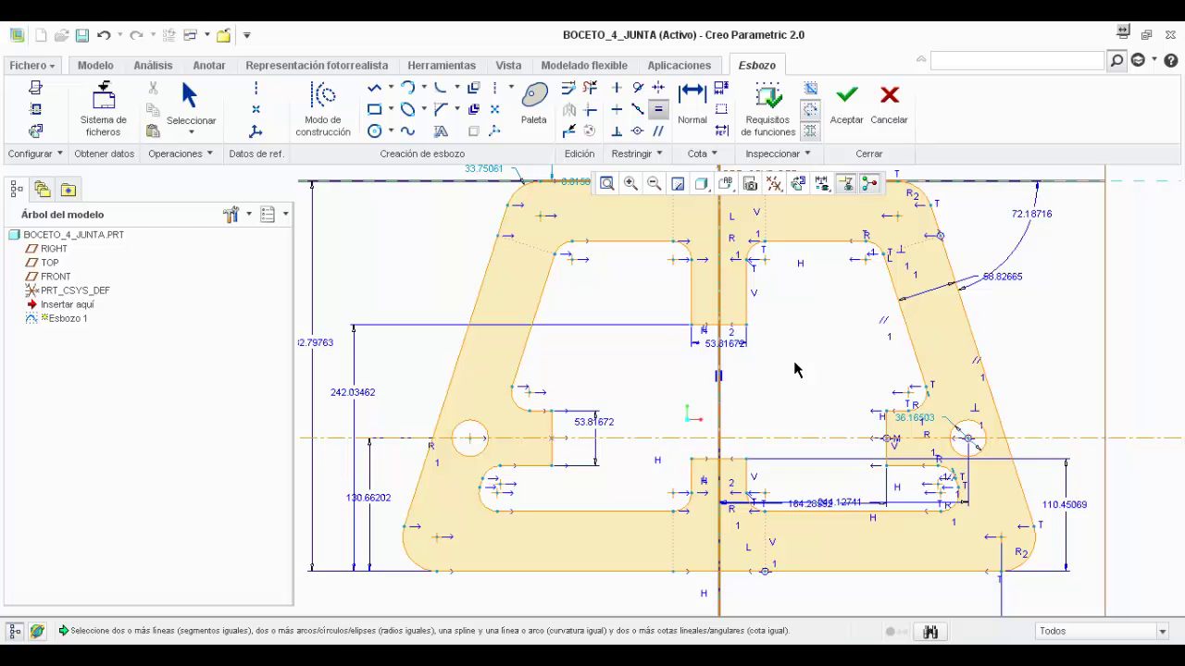
{"action": "left_click", "coordinate": [692, 102]}
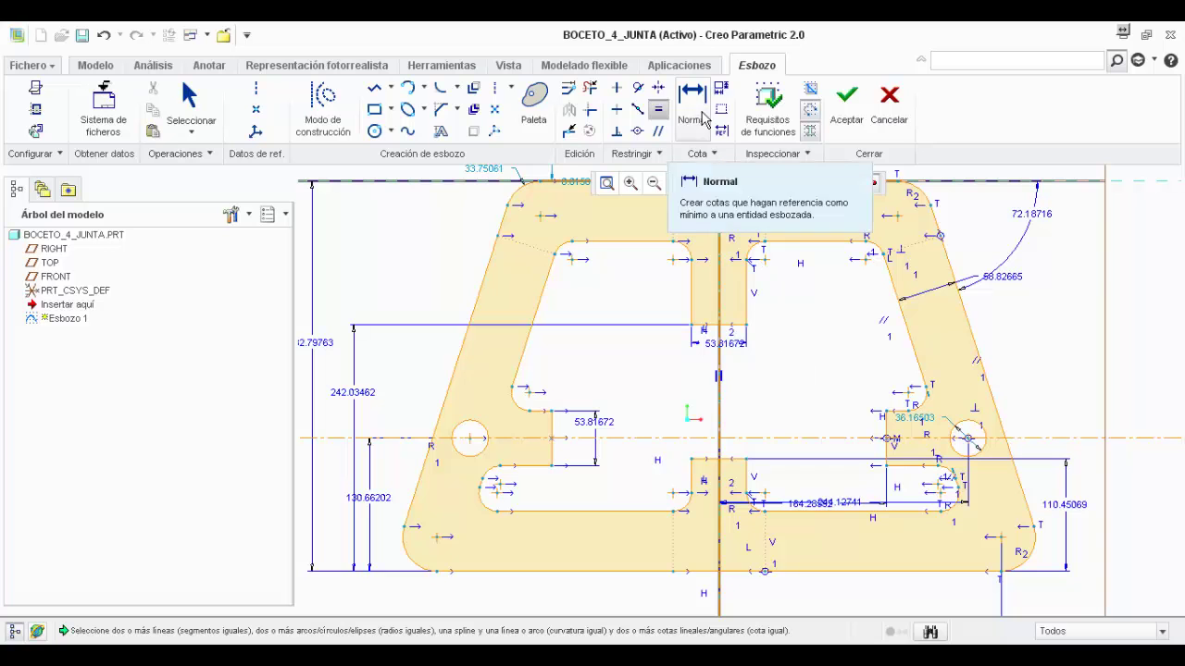
{"action": "left_click", "coordinate": [876, 246]}
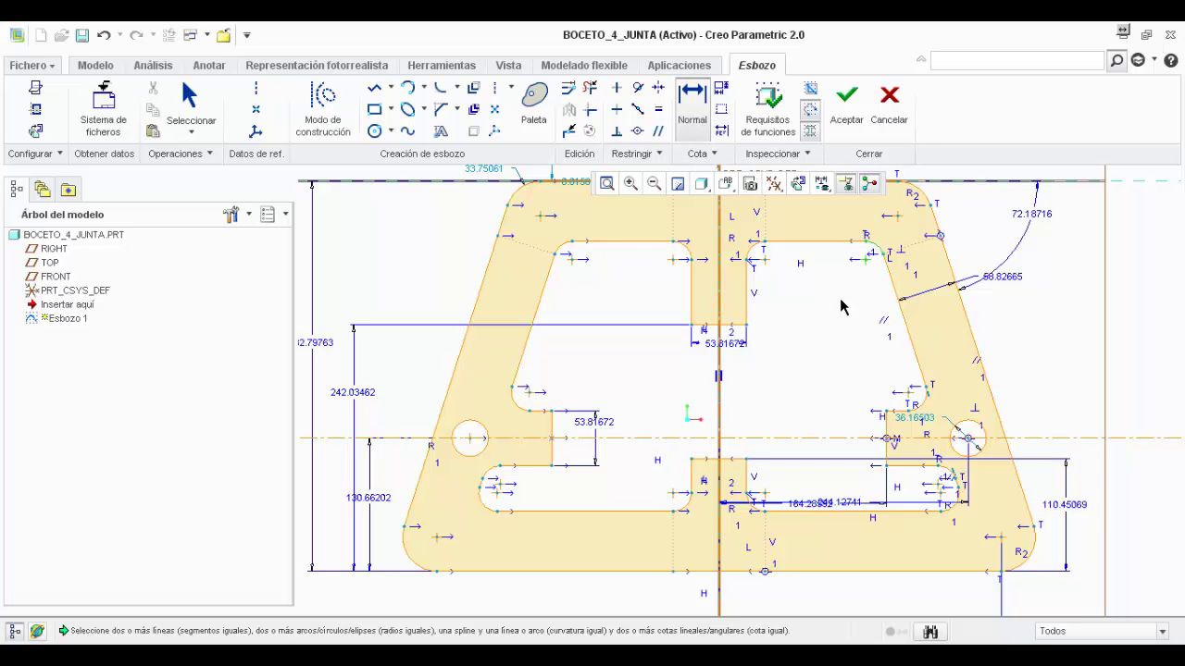
{"action": "middle_click", "coordinate": [837, 295]}
{"action": "middle_click", "coordinate": [797, 341]}
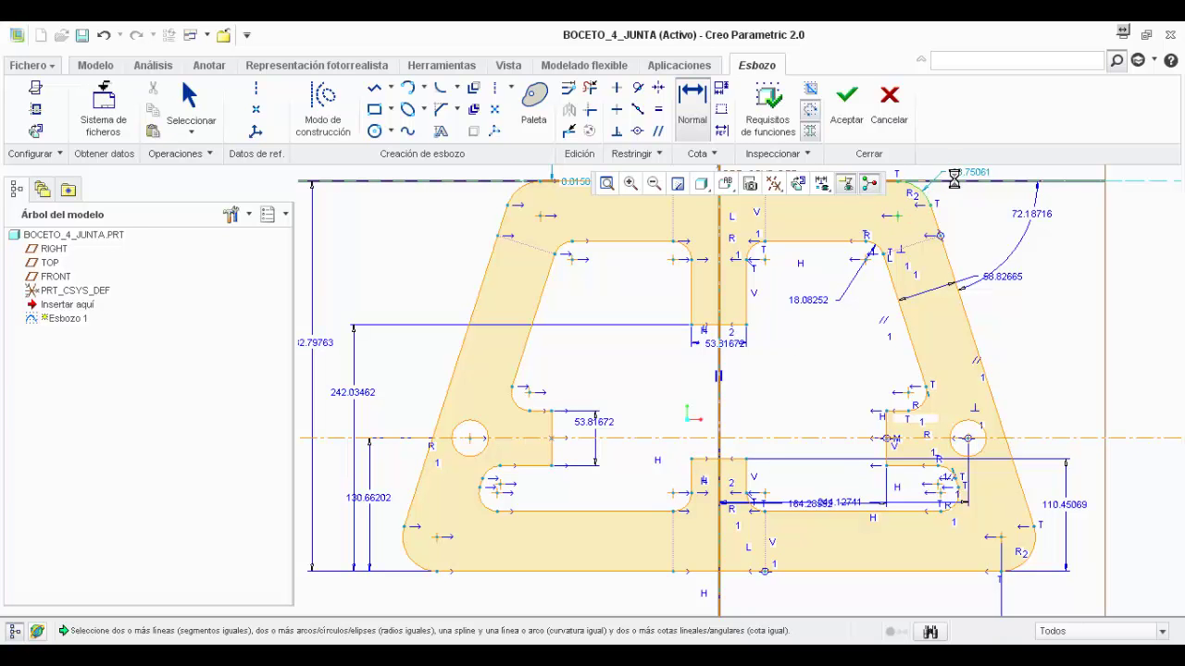
Move the overlapping horizontal dimensions to the right side tab and hole centre below the profile, spaced apart from each other
{"action": "scroll", "coordinate": [977, 226], "scroll_direction": "down", "scroll_amount": 5}
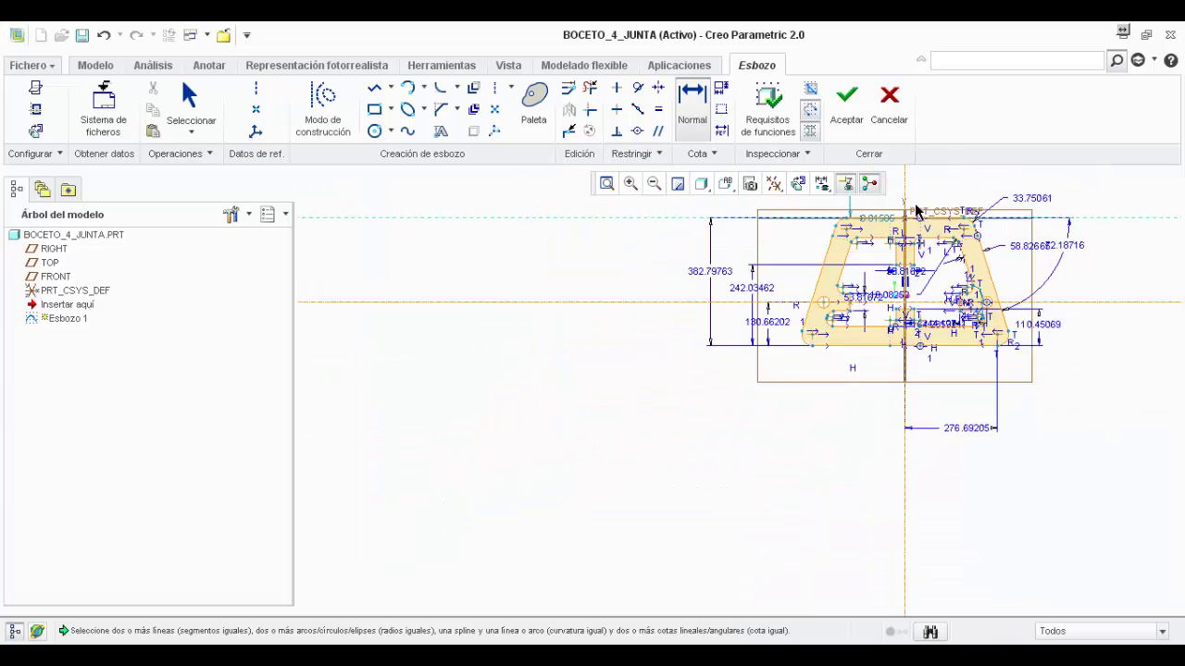
{"action": "scroll", "coordinate": [911, 207], "scroll_direction": "up", "scroll_amount": 5}
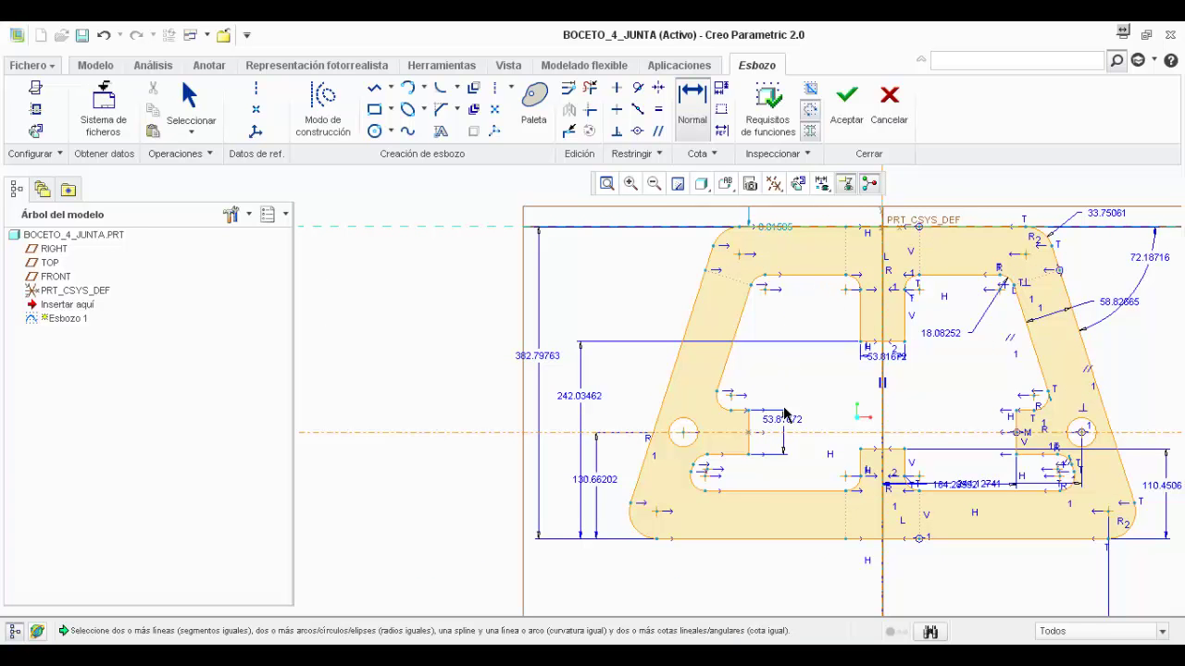
{"action": "middle_click_drag", "start_coordinate": [815, 403], "coordinate": [597, 428]}
{"action": "scroll", "coordinate": [728, 434], "scroll_direction": "down", "scroll_amount": 2}
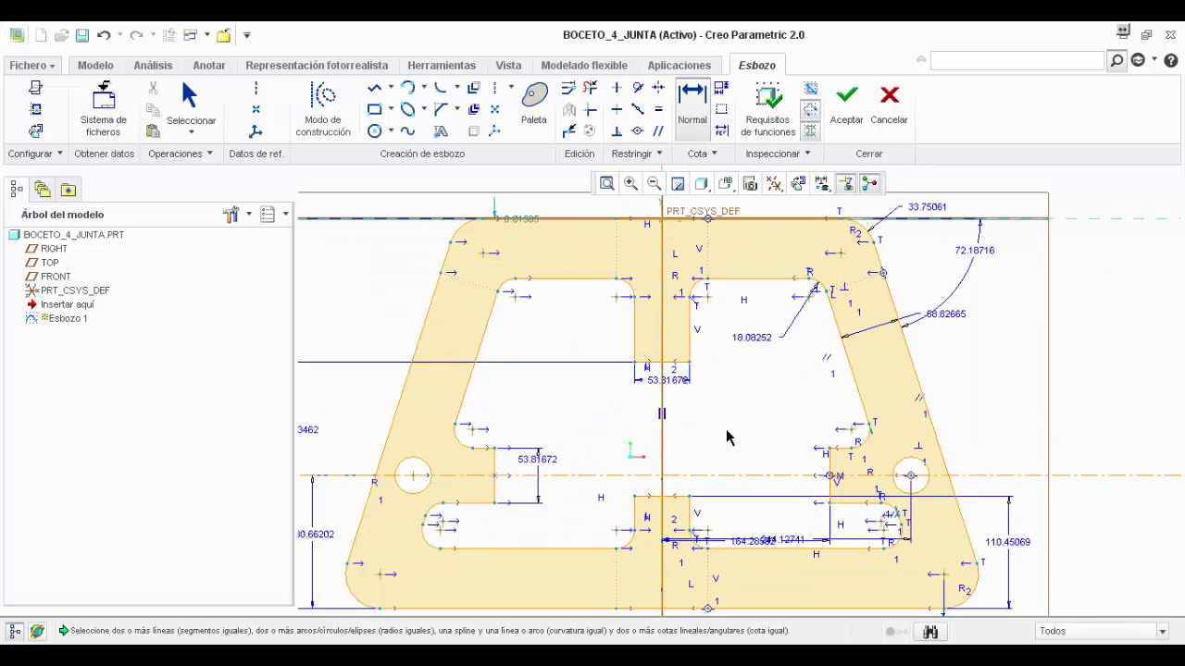
{"action": "scroll", "coordinate": [752, 525], "scroll_direction": "up", "scroll_amount": 2}
{"action": "scroll", "coordinate": [748, 519], "scroll_direction": "up", "scroll_amount": 2}
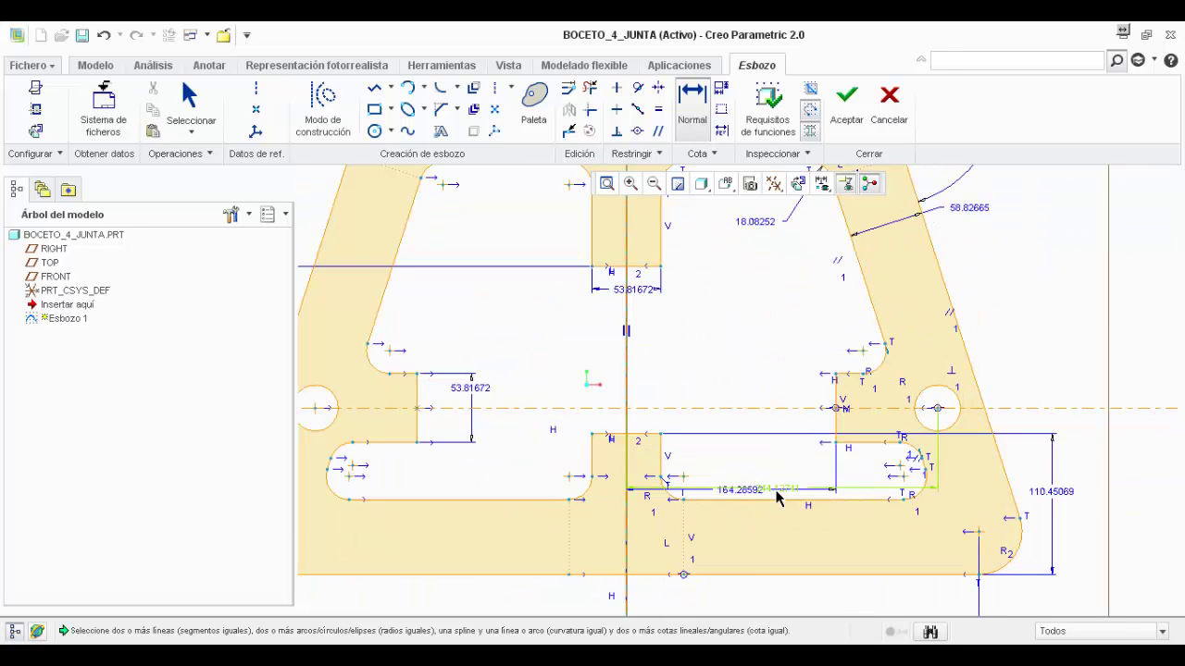
{"action": "middle_click", "coordinate": [776, 503]}
{"action": "left_click", "coordinate": [190, 101]}
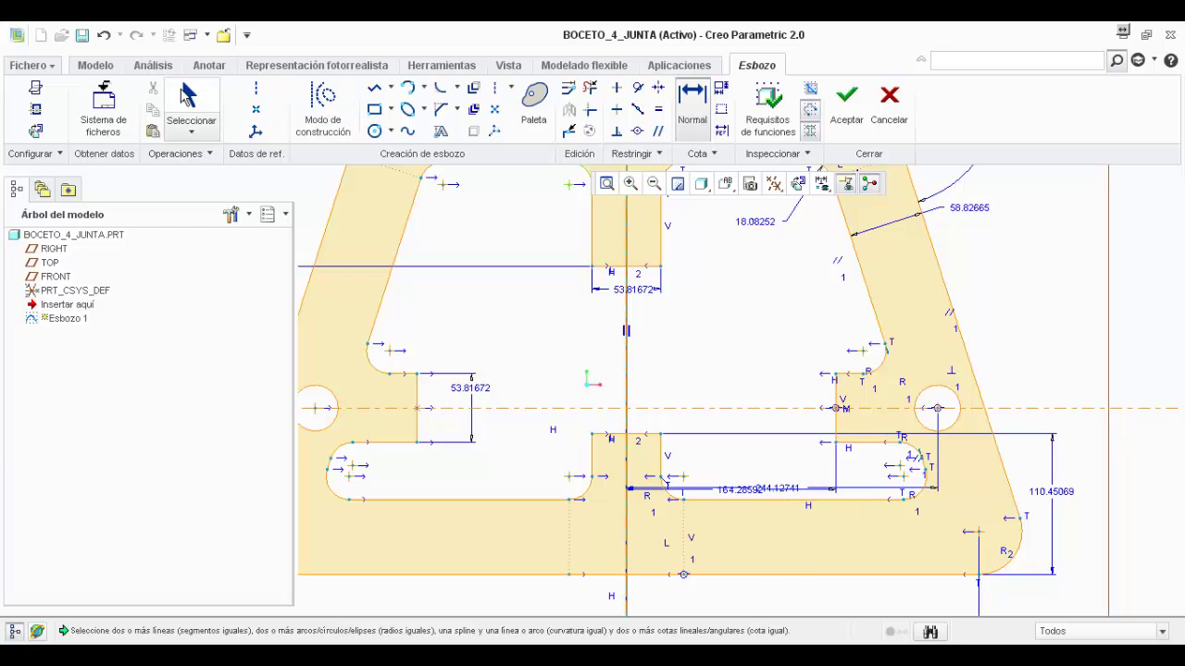
{"action": "left_click_drag", "start_coordinate": [752, 491], "coordinate": [747, 602]}
{"action": "scroll", "coordinate": [797, 525], "scroll_direction": "down", "scroll_amount": 2}
{"action": "scroll", "coordinate": [801, 533], "scroll_direction": "down", "scroll_amount": 2}
{"action": "left_click_drag", "start_coordinate": [786, 505], "coordinate": [779, 597]}
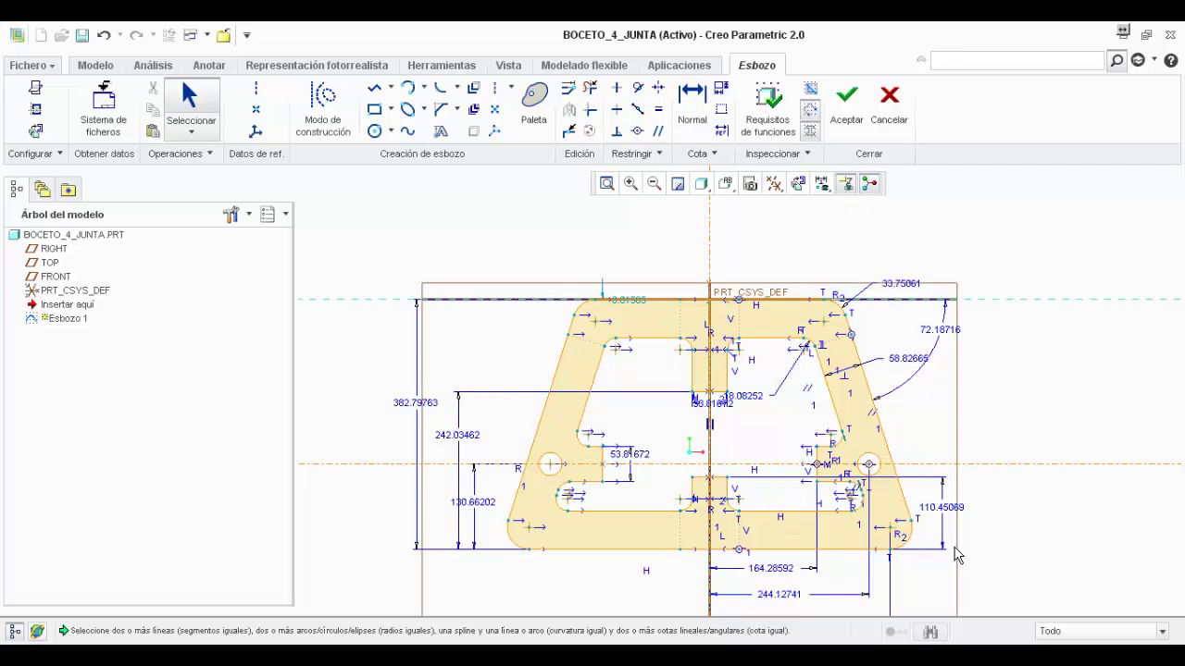
Make the gasket's outer top edge coincident with the top reference line
{"action": "middle_click_drag", "start_coordinate": [983, 518], "coordinate": [972, 391], "text": "shift"}
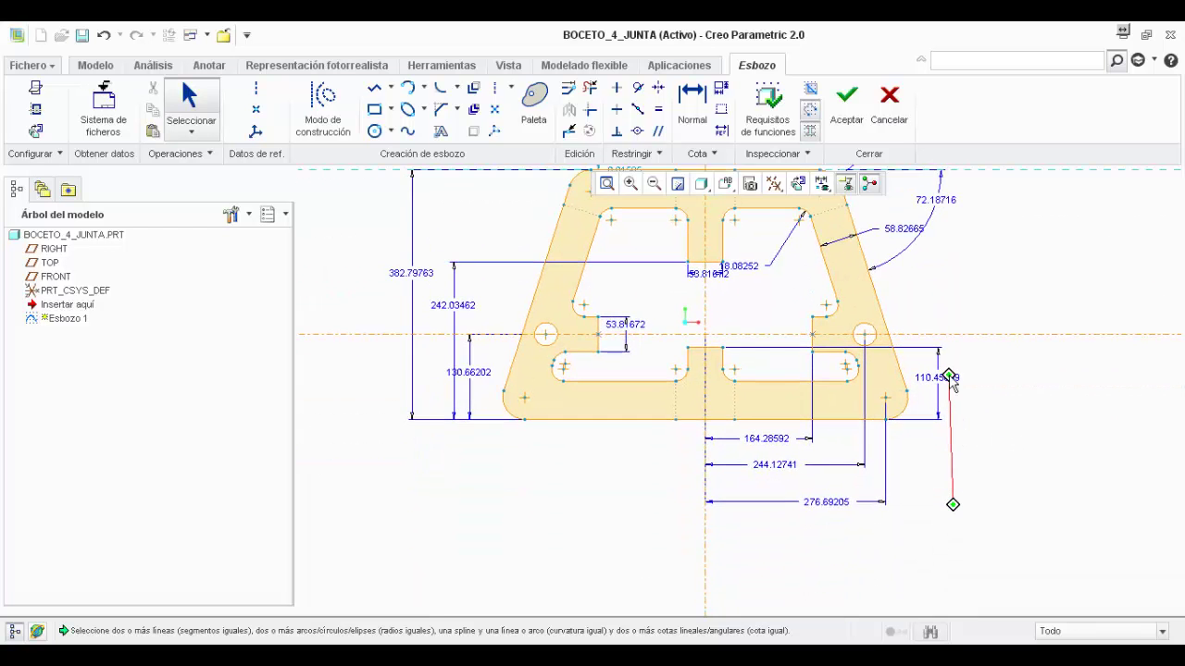
{"action": "middle_click_drag", "start_coordinate": [604, 362], "coordinate": [627, 458], "text": "shift"}
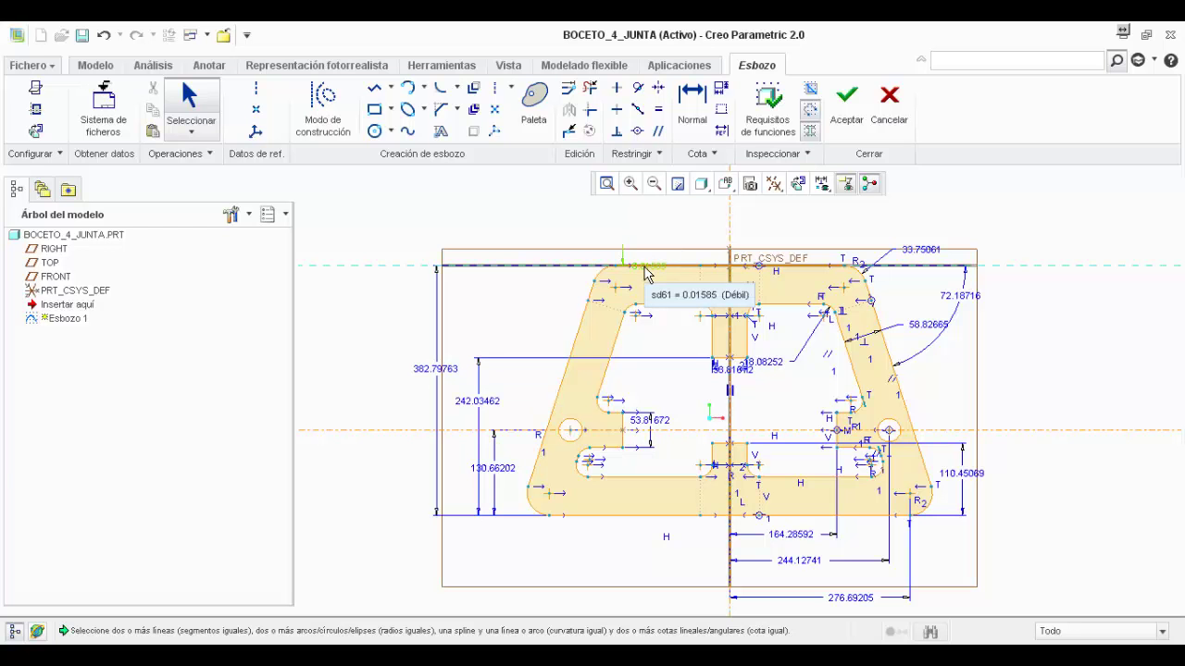
{"action": "scroll", "coordinate": [645, 275], "scroll_direction": "up", "scroll_amount": 10}
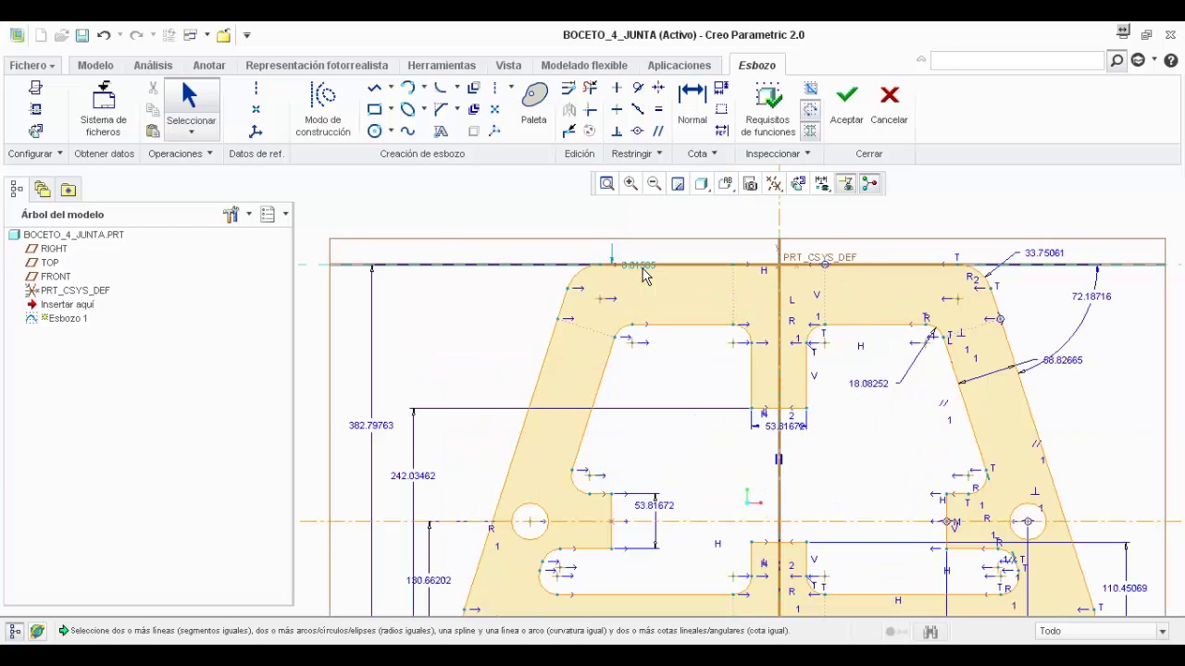
{"action": "scroll", "coordinate": [581, 268], "scroll_direction": "up", "scroll_amount": 2}
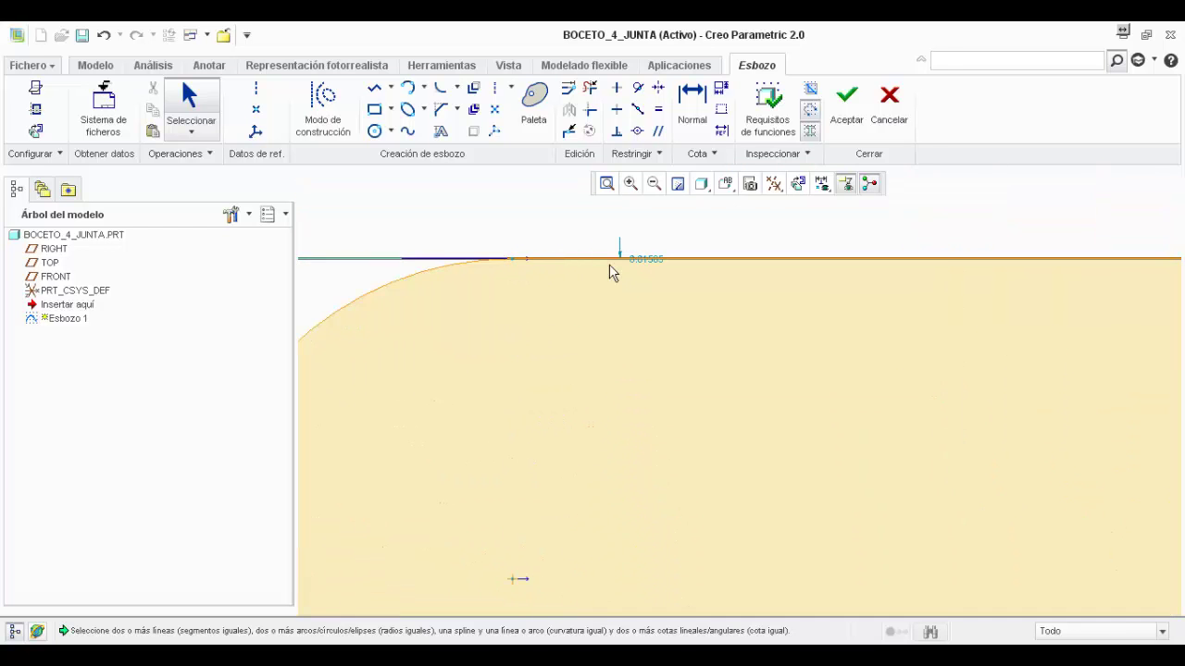
{"action": "scroll", "coordinate": [531, 273], "scroll_direction": "down", "scroll_amount": 3}
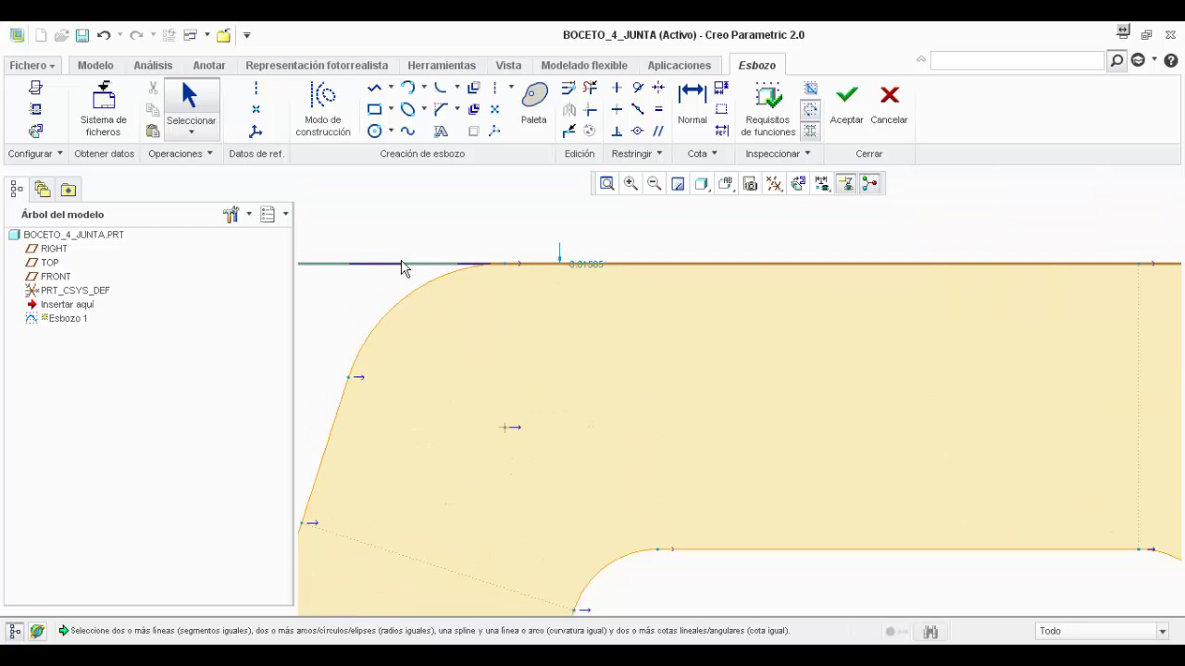
{"action": "scroll", "coordinate": [431, 278], "scroll_direction": "down", "scroll_amount": 1}
{"action": "scroll", "coordinate": [429, 271], "scroll_direction": "up", "scroll_amount": 1}
{"action": "scroll", "coordinate": [430, 271], "scroll_direction": "down", "scroll_amount": 1}
{"action": "scroll", "coordinate": [428, 269], "scroll_direction": "down", "scroll_amount": 1}
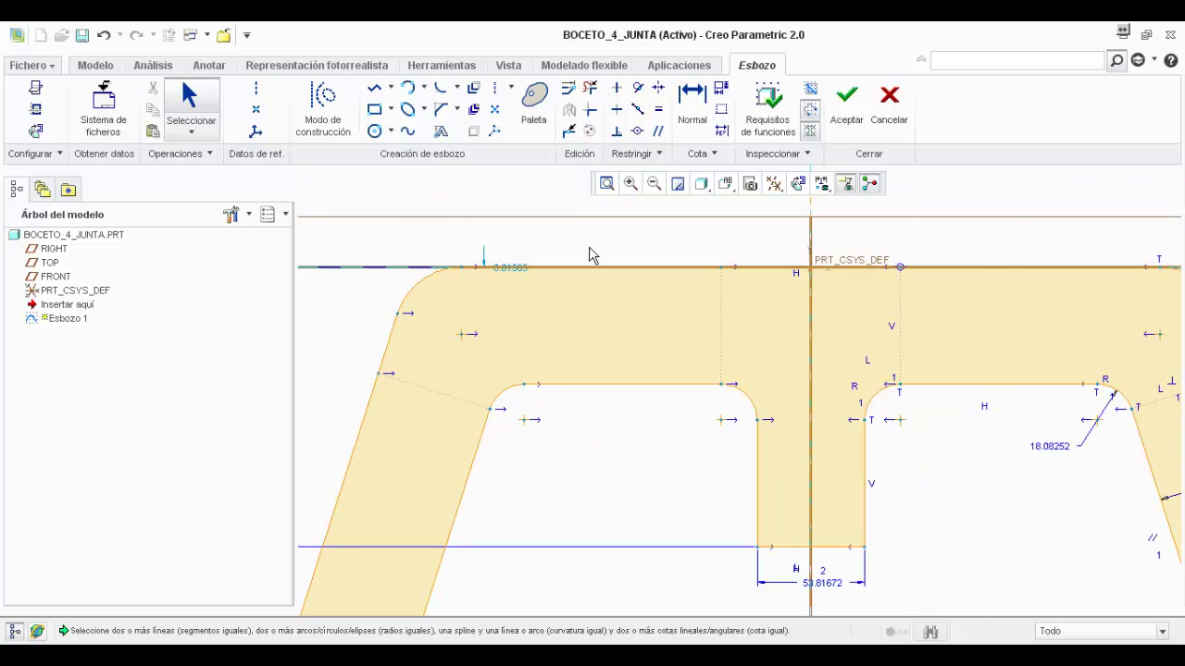
{"action": "left_click", "coordinate": [638, 132]}
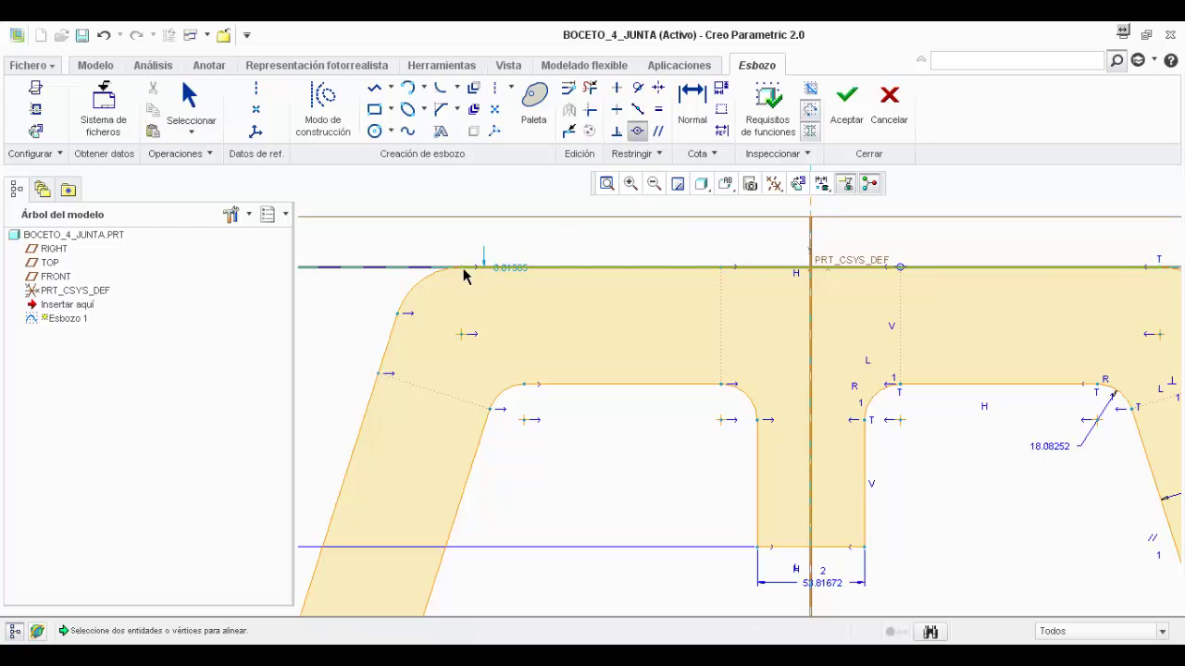
{"action": "scroll", "coordinate": [507, 241], "scroll_direction": "up", "scroll_amount": 3}
{"action": "scroll", "coordinate": [507, 241], "scroll_direction": "up", "scroll_amount": 3}
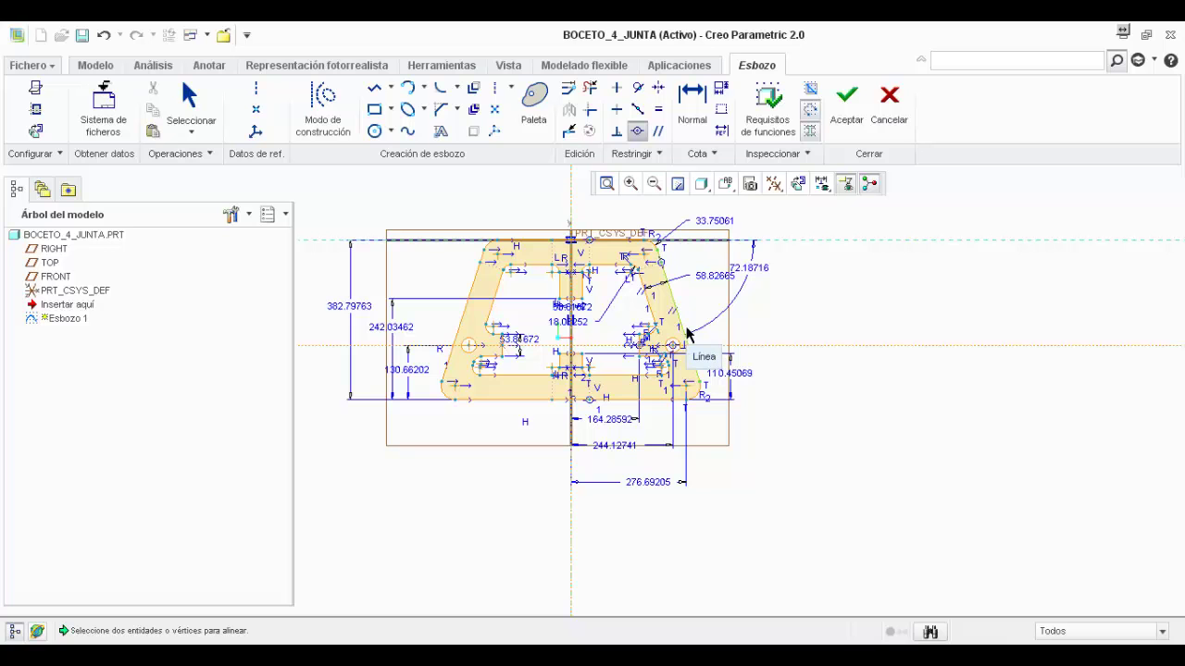
{"action": "middle_click", "coordinate": [790, 299]}
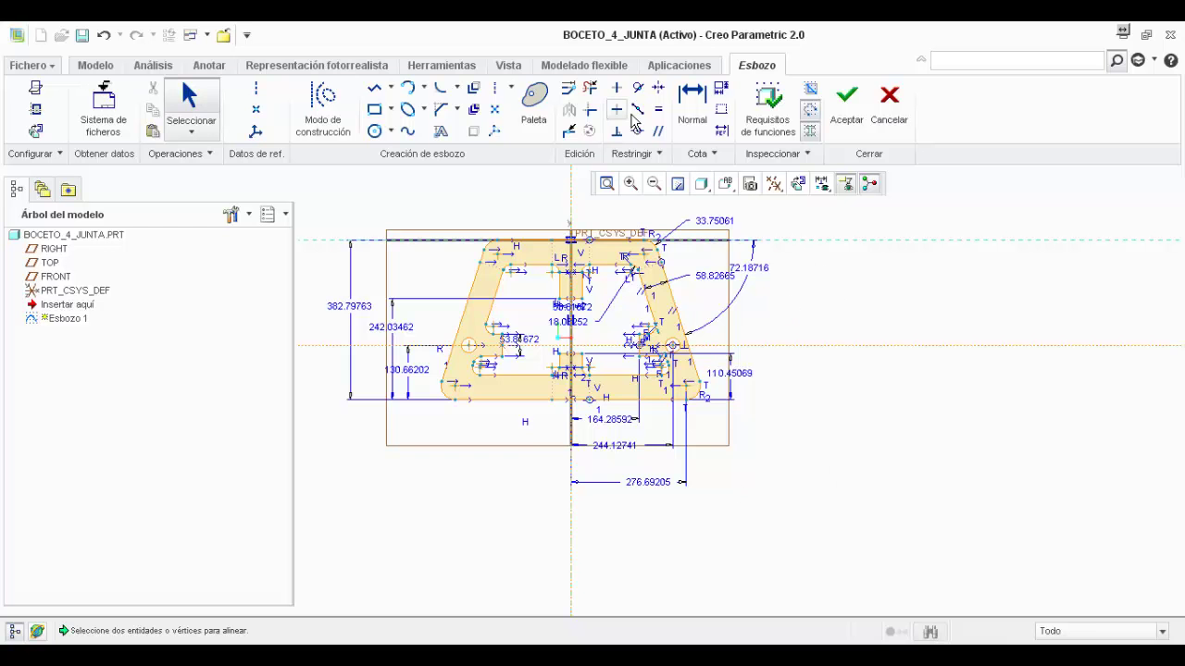
Dimension the right hole's radius and resolve the conflict by deleting the equal-radii constraint between the hole and the slot's lower fillet
{"action": "scroll", "coordinate": [696, 349], "scroll_direction": "down", "scroll_amount": 6}
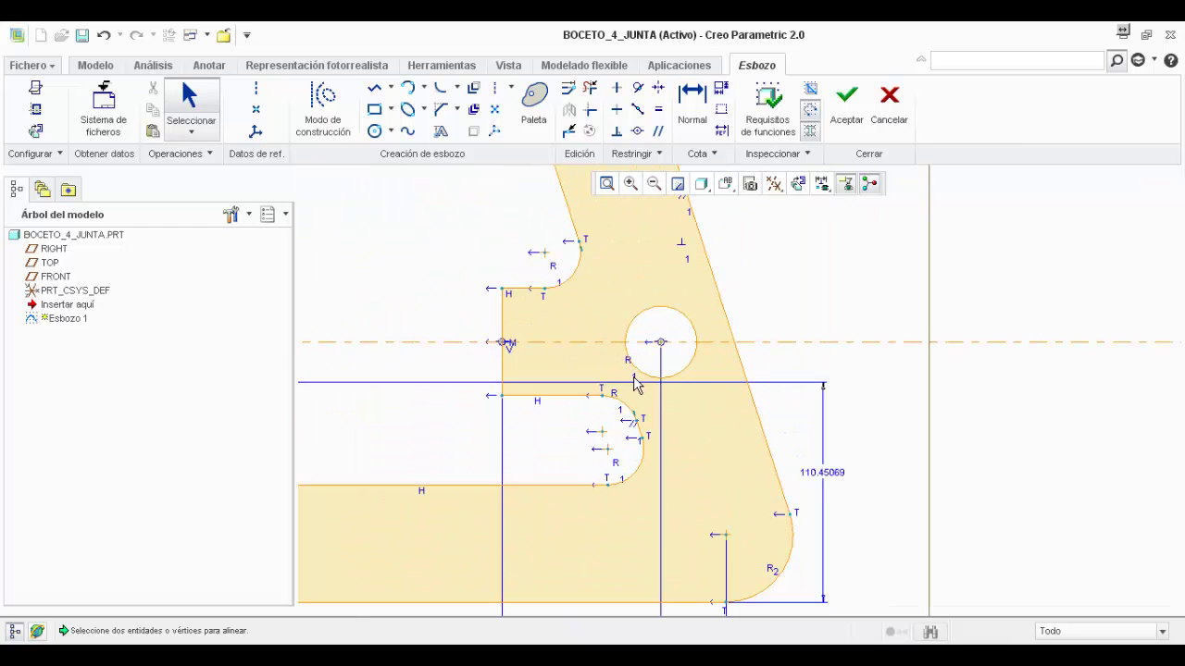
{"action": "scroll", "coordinate": [639, 382], "scroll_direction": "up", "scroll_amount": 1}
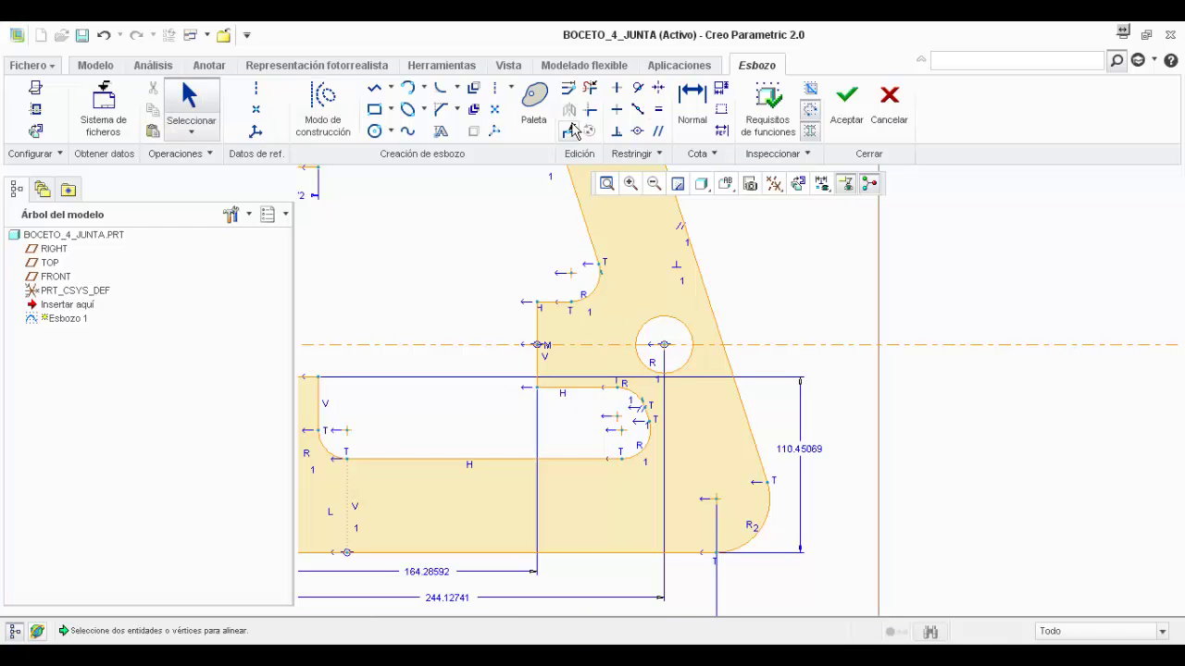
{"action": "left_click", "coordinate": [693, 103]}
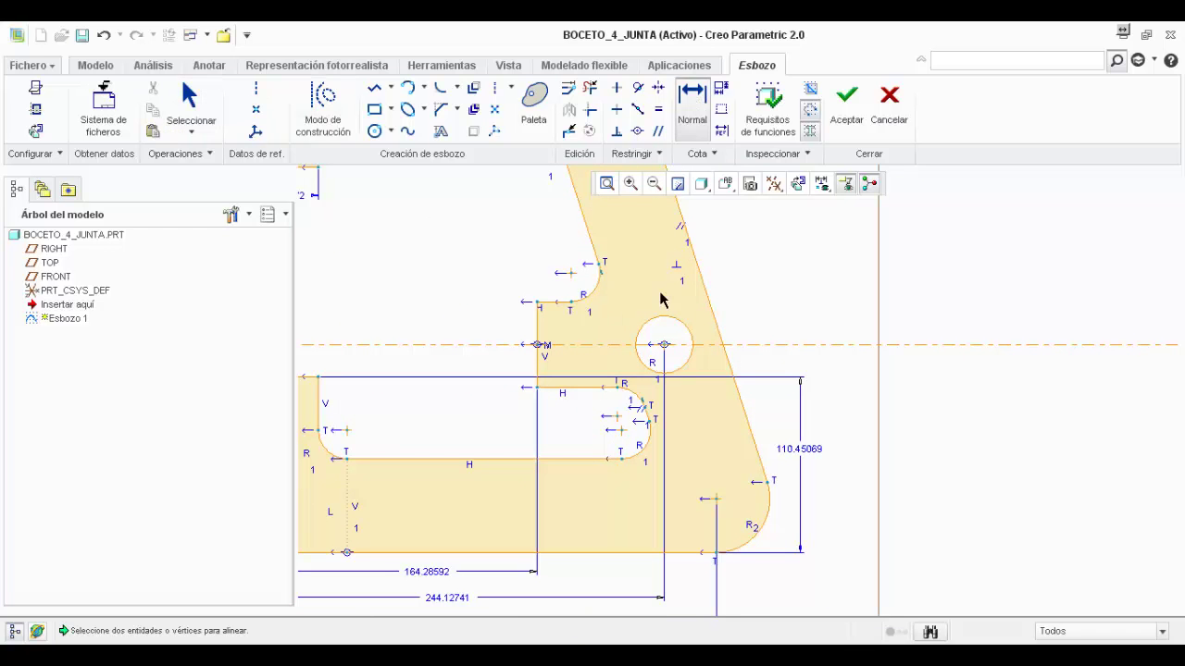
{"action": "left_click", "coordinate": [691, 335]}
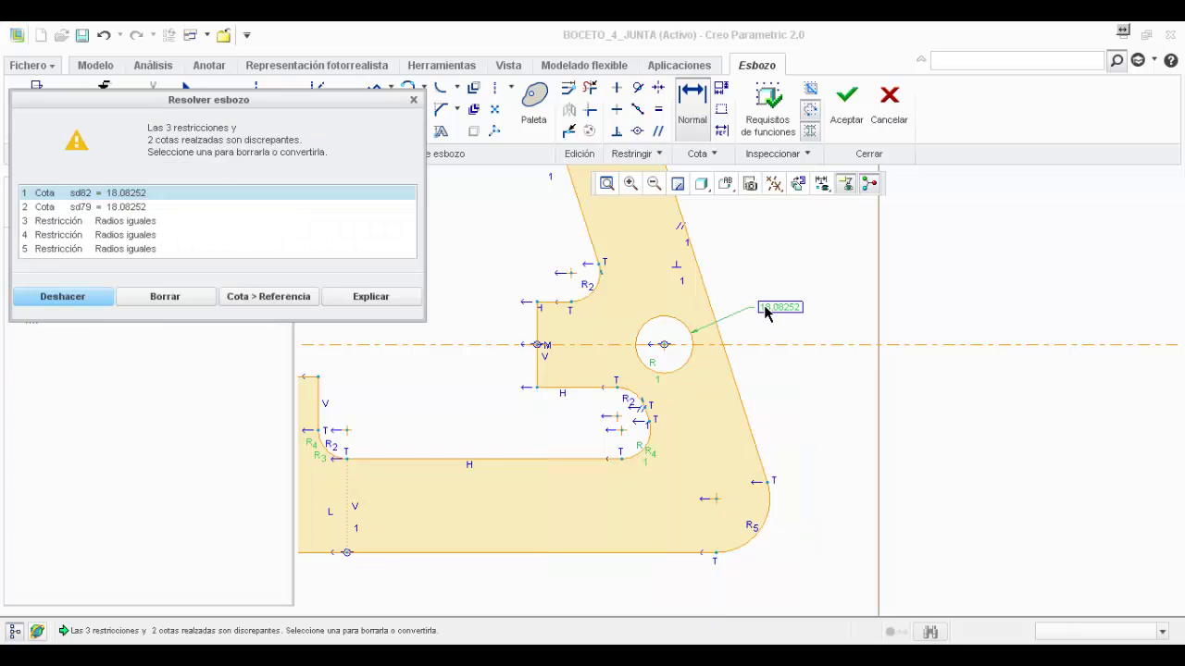
{"action": "left_click", "coordinate": [114, 222]}
{"action": "left_click", "coordinate": [117, 235]}
{"action": "left_click", "coordinate": [118, 249]}
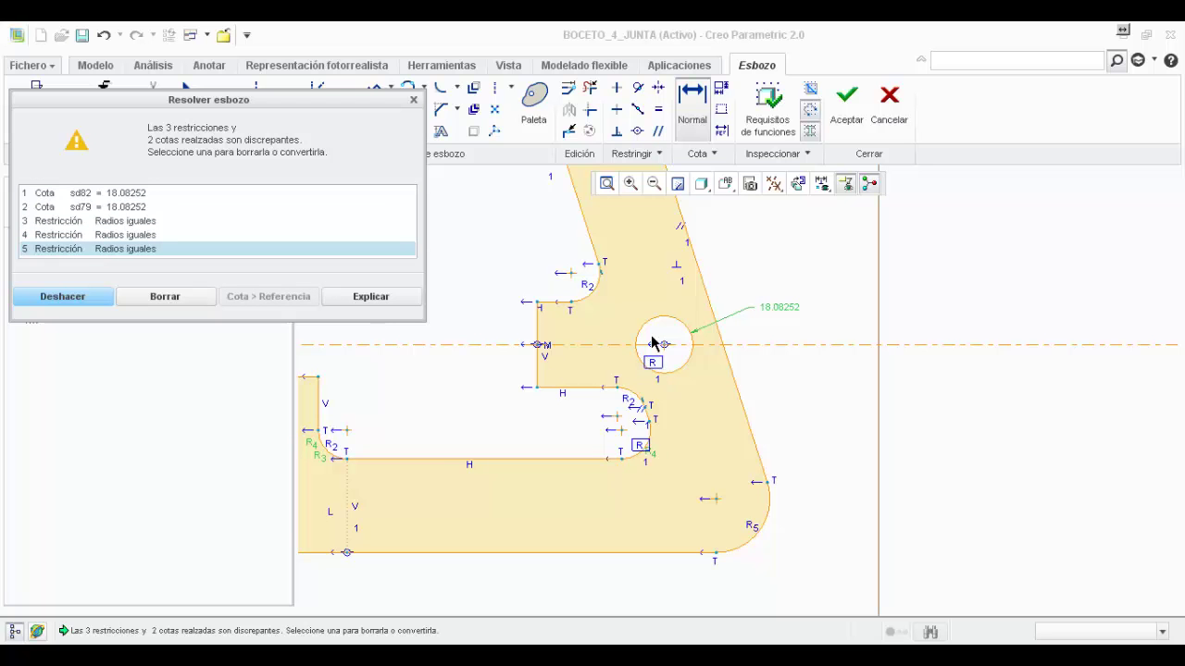
{"action": "left_click", "coordinate": [165, 296]}
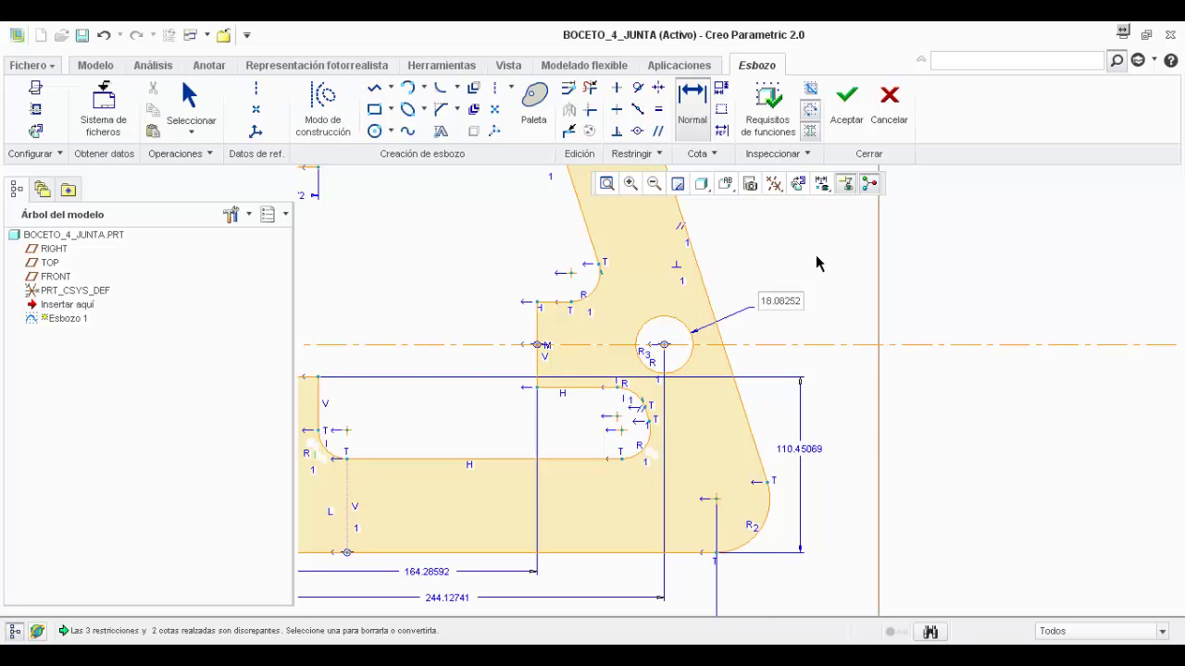
Set the right hole's radius to 0.25
{"action": "double_click", "coordinate": [788, 302]}
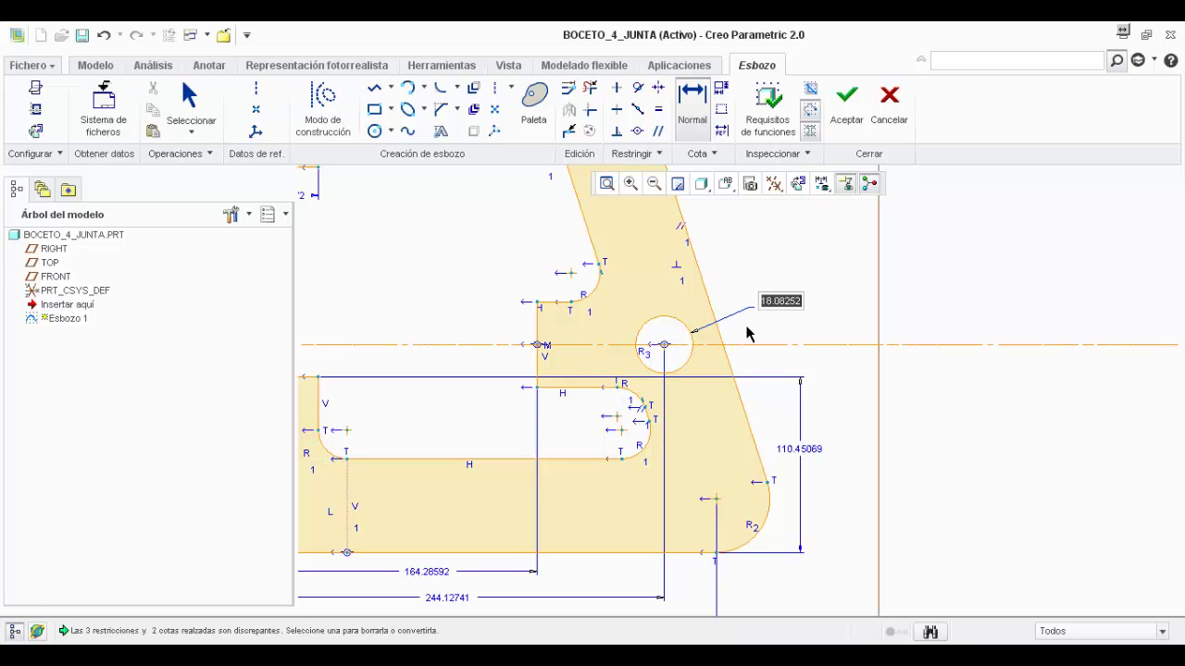
{"action": "type", "text": "0."}
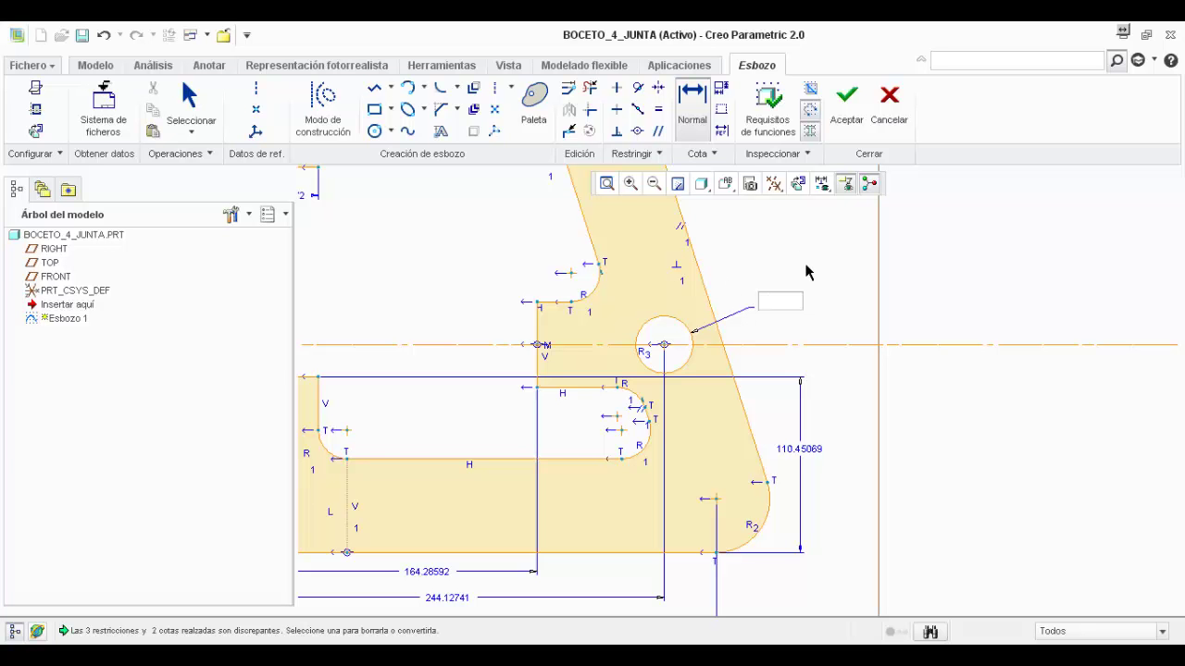
{"action": "type", "text": ".25"}
{"action": "key", "text": "Return"}
Undo the last change to the right hole's radius
{"action": "scroll", "coordinate": [962, 399], "scroll_direction": "up", "scroll_amount": 5}
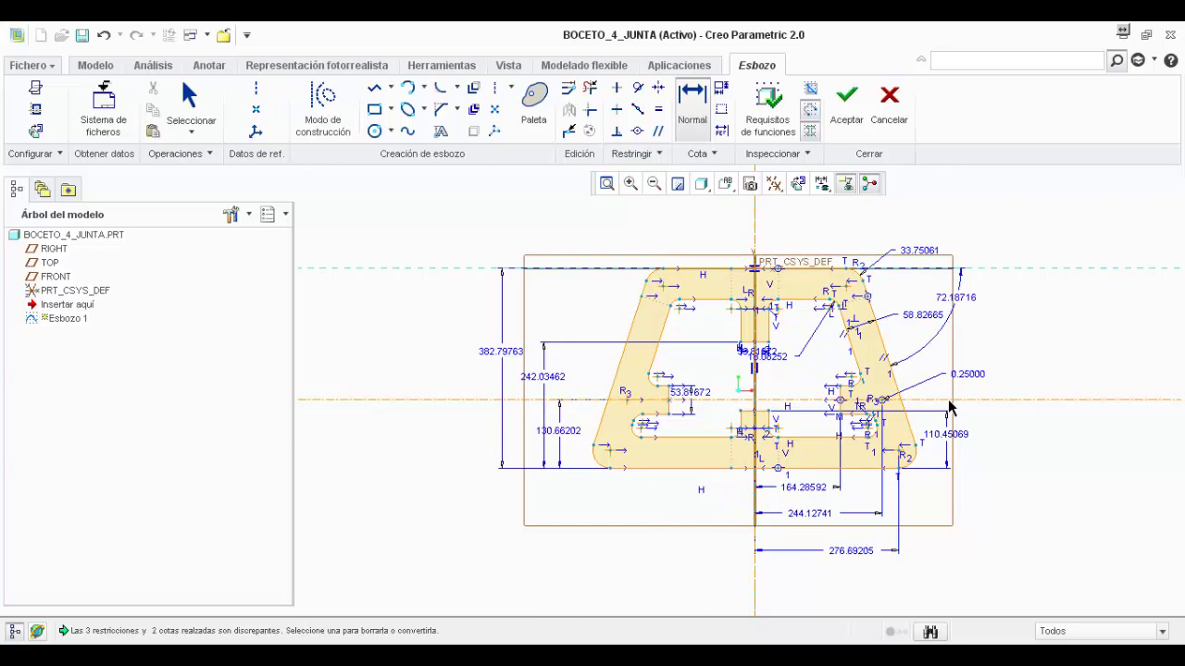
{"action": "scroll", "coordinate": [928, 381], "scroll_direction": "down", "scroll_amount": 4}
{"action": "scroll", "coordinate": [889, 375], "scroll_direction": "down", "scroll_amount": 2}
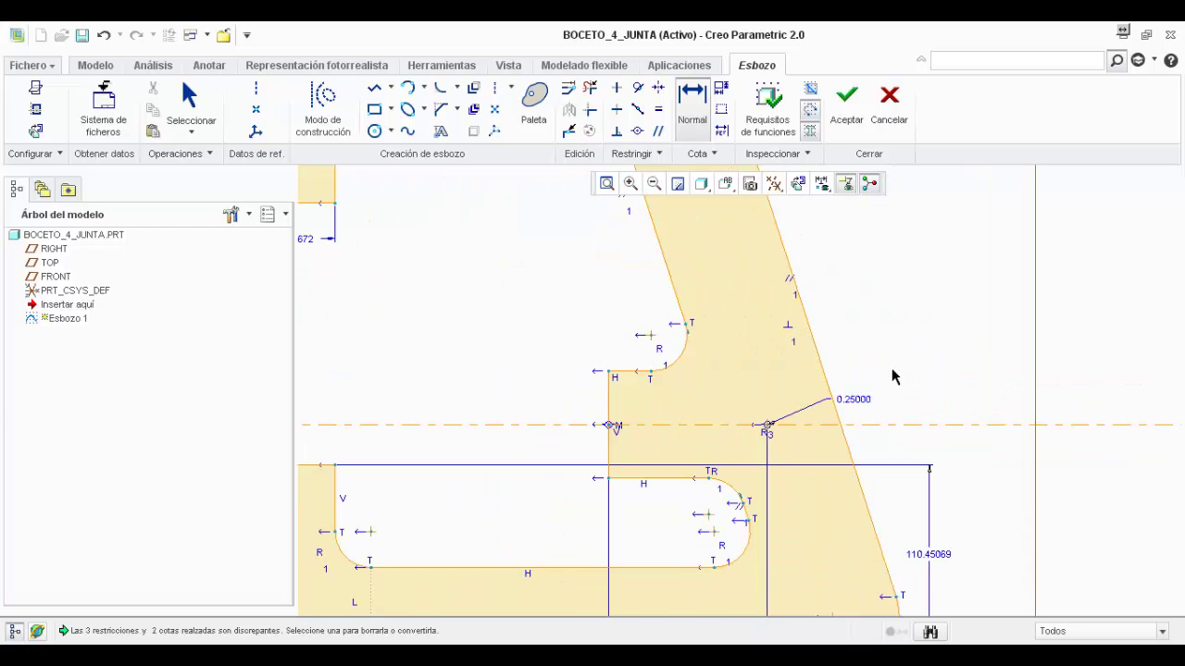
{"action": "left_click", "coordinate": [866, 404]}
{"action": "key", "text": "ctrl+z"}
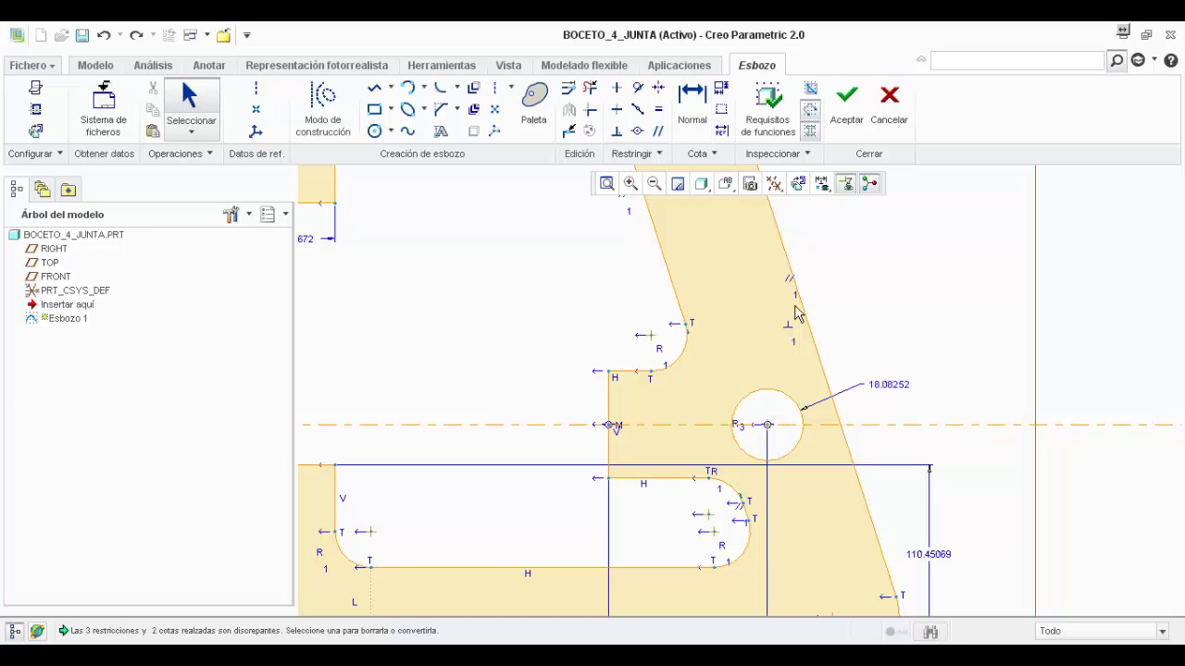
Try to add a diameter dimension to the right hole and dismiss the resulting dimension conflict
{"action": "left_click", "coordinate": [891, 390]}
{"action": "left_click", "coordinate": [692, 107]}
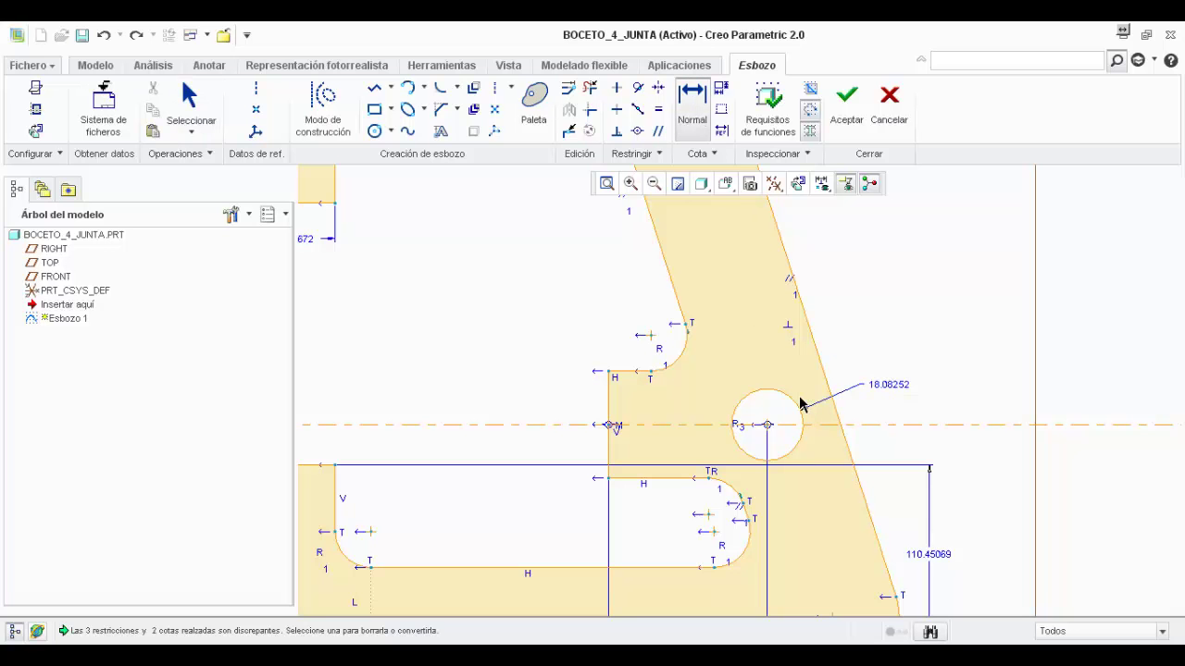
{"action": "right_click", "coordinate": [868, 349]}
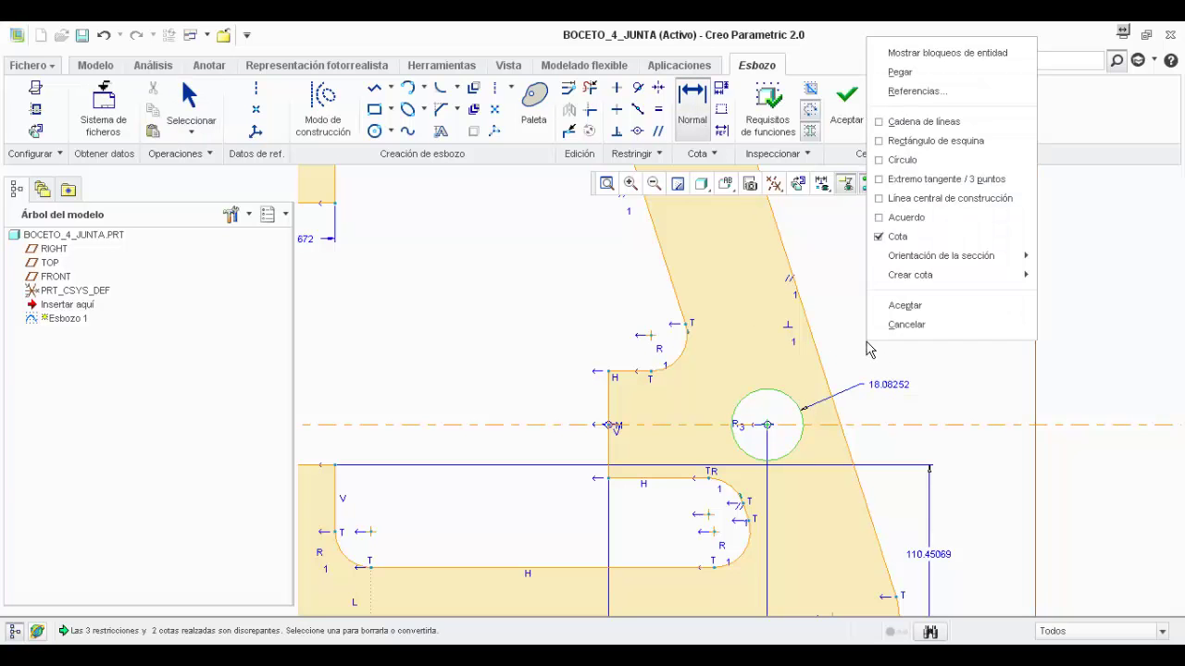
{"action": "mouse_move", "coordinate": [939, 280]}
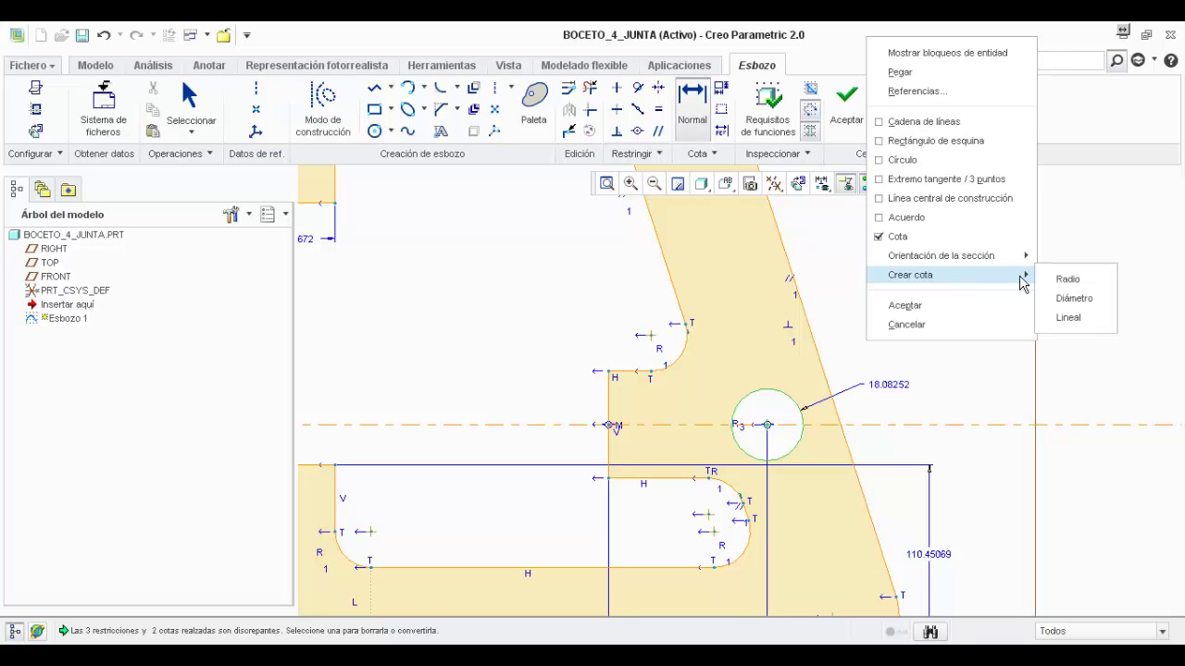
{"action": "left_click", "coordinate": [1074, 298]}
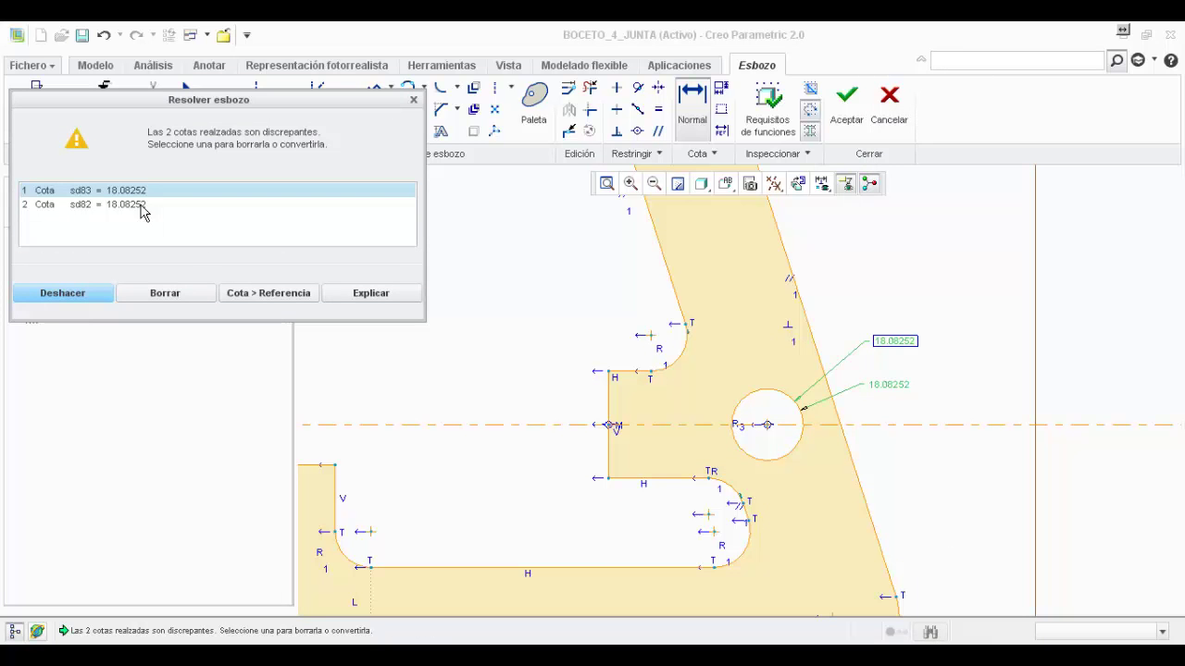
{"action": "left_click", "coordinate": [414, 99]}
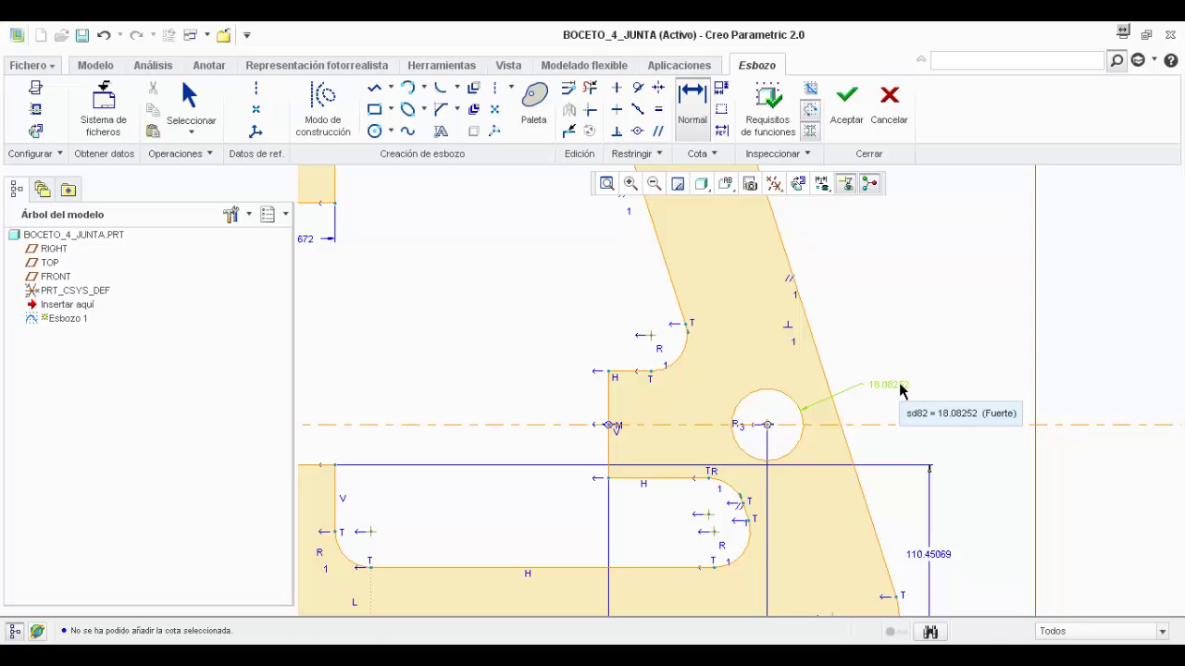
Retry the right hole's diameter dimension and resolve the conflict by deleting the newly added dimension
{"action": "left_click", "coordinate": [192, 113]}
{"action": "left_click", "coordinate": [691, 106]}
{"action": "left_click", "coordinate": [798, 408]}
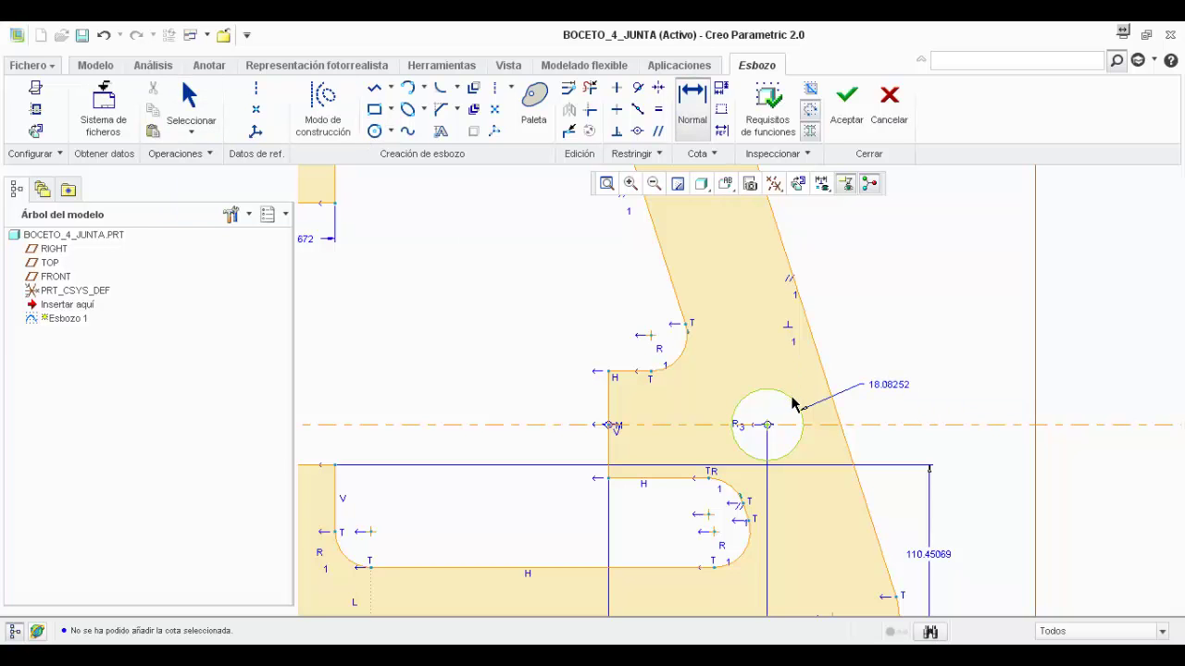
{"action": "right_click", "coordinate": [870, 350]}
{"action": "mouse_move", "coordinate": [958, 282]}
{"action": "left_click", "coordinate": [1064, 306]}
{"action": "middle_click", "coordinate": [898, 344]}
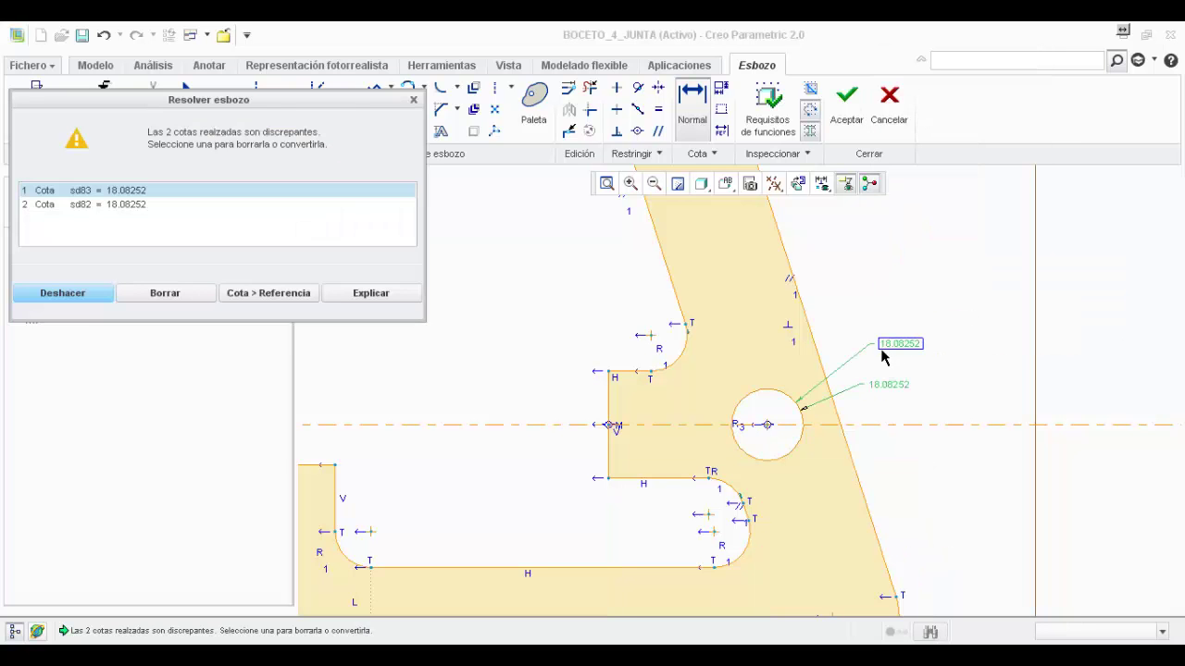
{"action": "left_click", "coordinate": [160, 291]}
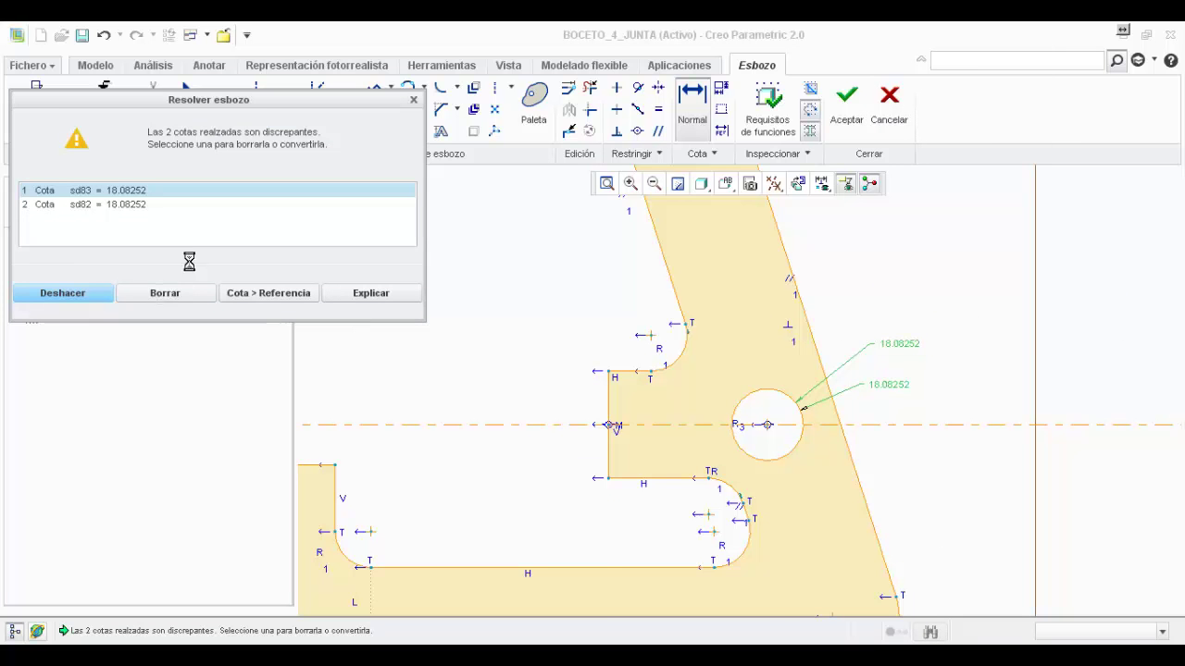
Select the whole gasket sketch and open all its dimensions for modification with automatic regeneration turned off
{"action": "scroll", "coordinate": [884, 368], "scroll_direction": "down", "scroll_amount": 5}
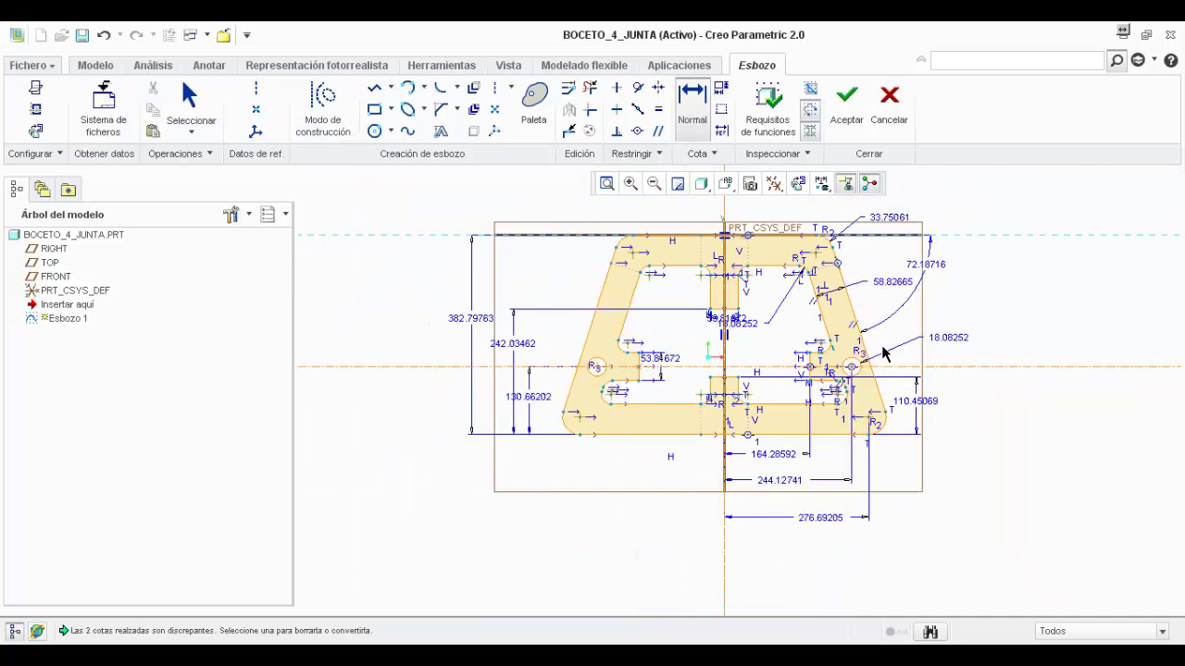
{"action": "left_click", "coordinate": [568, 87]}
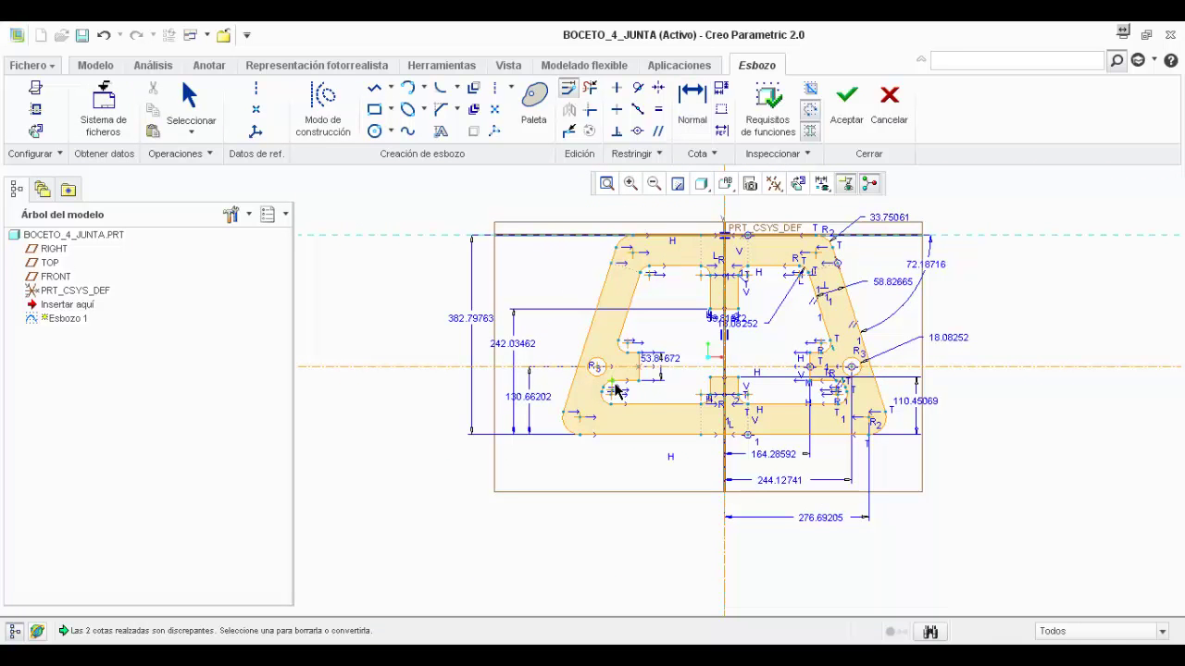
{"action": "left_click", "coordinate": [198, 111]}
{"action": "mouse_move", "coordinate": [418, 176]}
{"action": "left_mouse_down"}
{"action": "mouse_move", "coordinate": [967, 536]}
{"action": "mouse_move", "coordinate": [1060, 574]}
{"action": "left_mouse_up"}
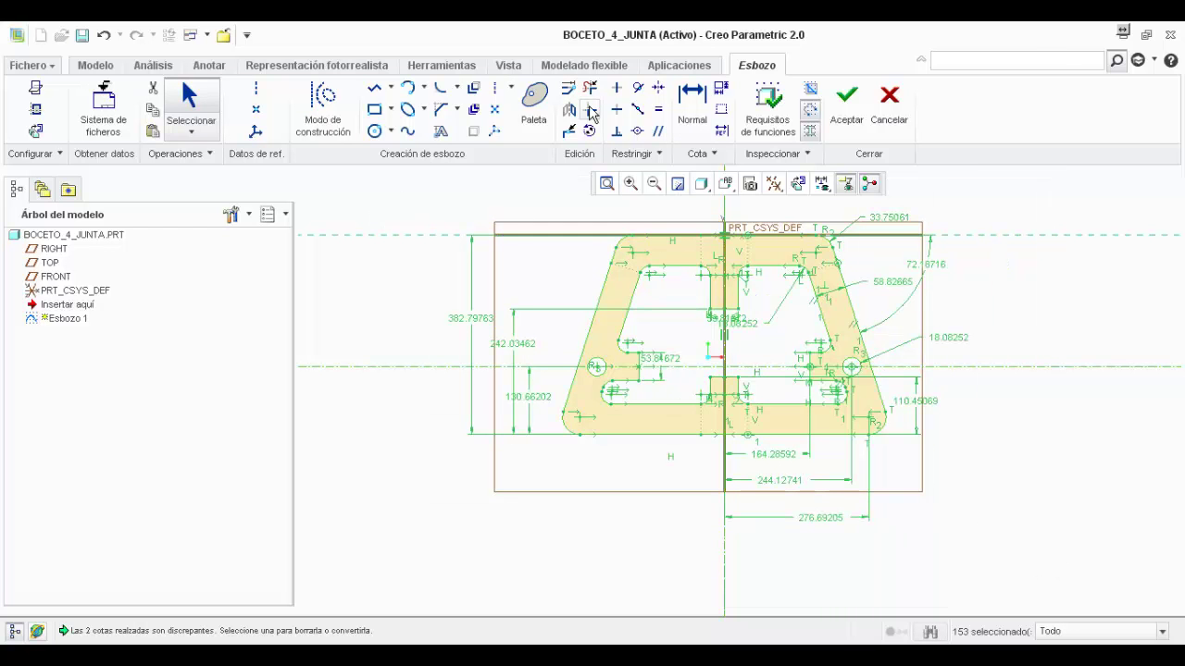
{"action": "left_click", "coordinate": [568, 87]}
{"action": "left_click_drag", "start_coordinate": [870, 68], "coordinate": [161, 81]}
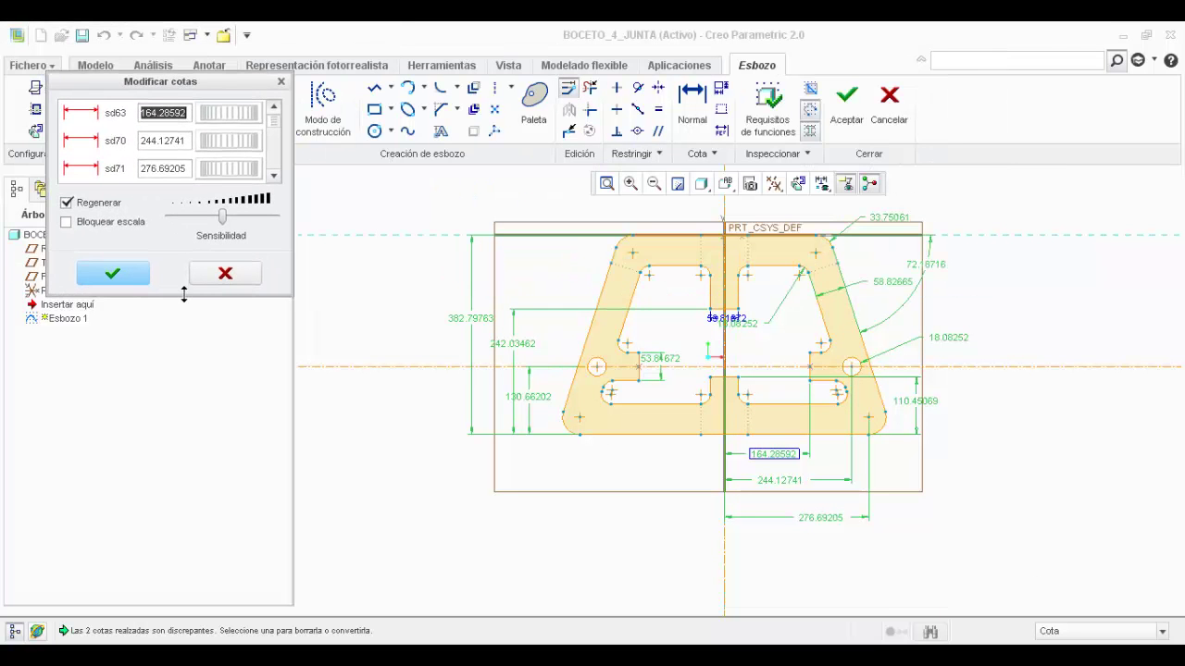
{"action": "left_click_drag", "start_coordinate": [177, 298], "coordinate": [183, 553]}
{"action": "left_click", "coordinate": [65, 461]}
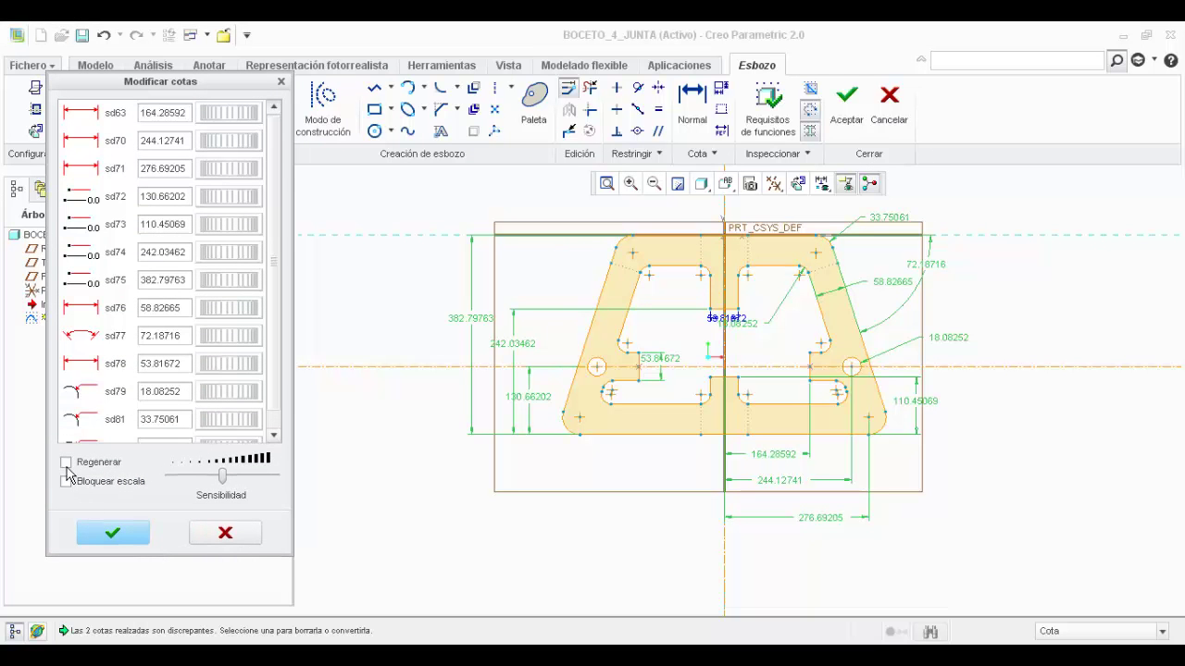
Set the horizontal distances from the vertical centerline to 1.88 for the side tab's end, 3.25 for the hole and 3.61 for the lower corner's arc centre
{"action": "left_click", "coordinate": [180, 113]}
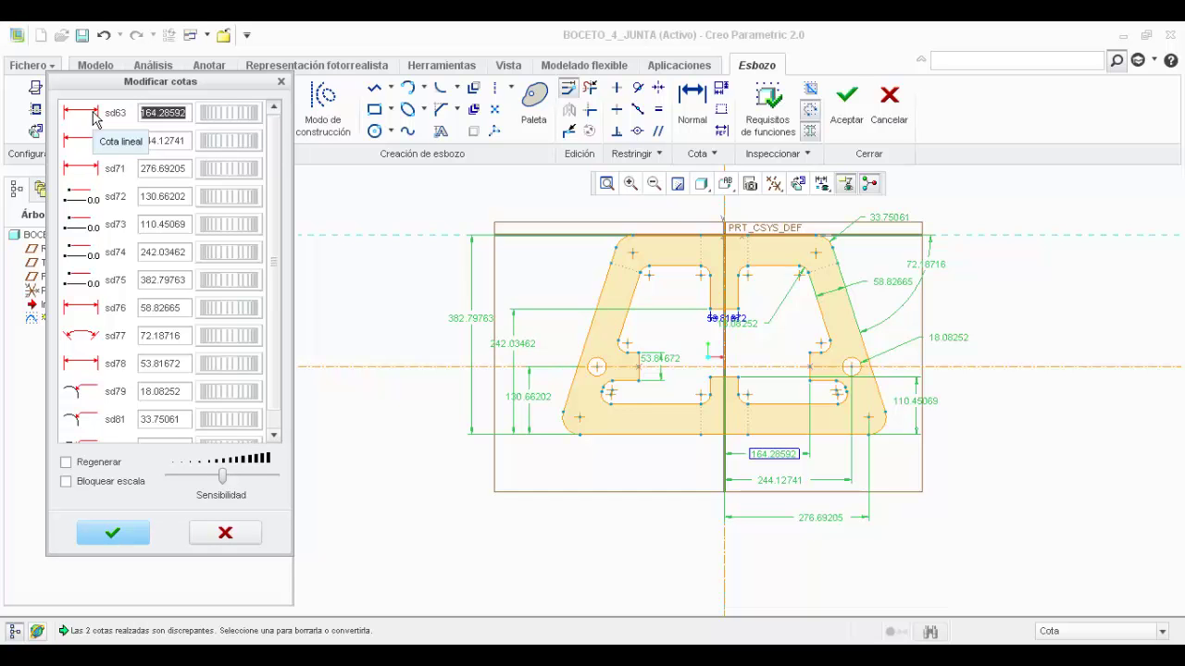
{"action": "type", "text": "1.88"}
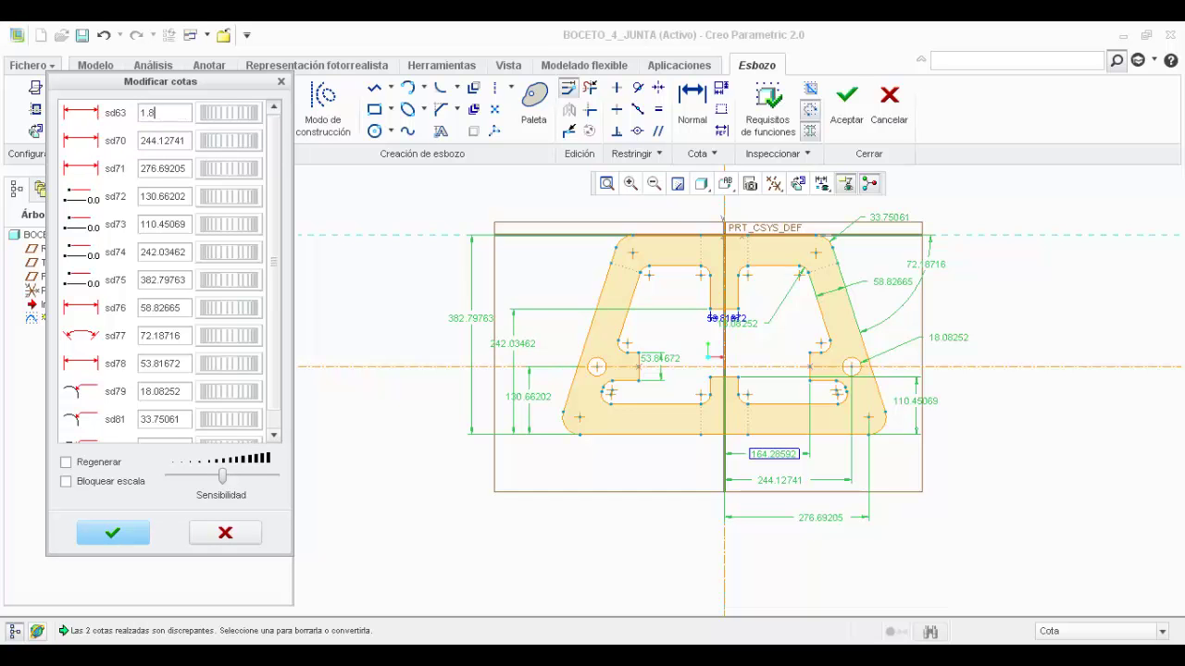
{"action": "key", "text": "Tab"}
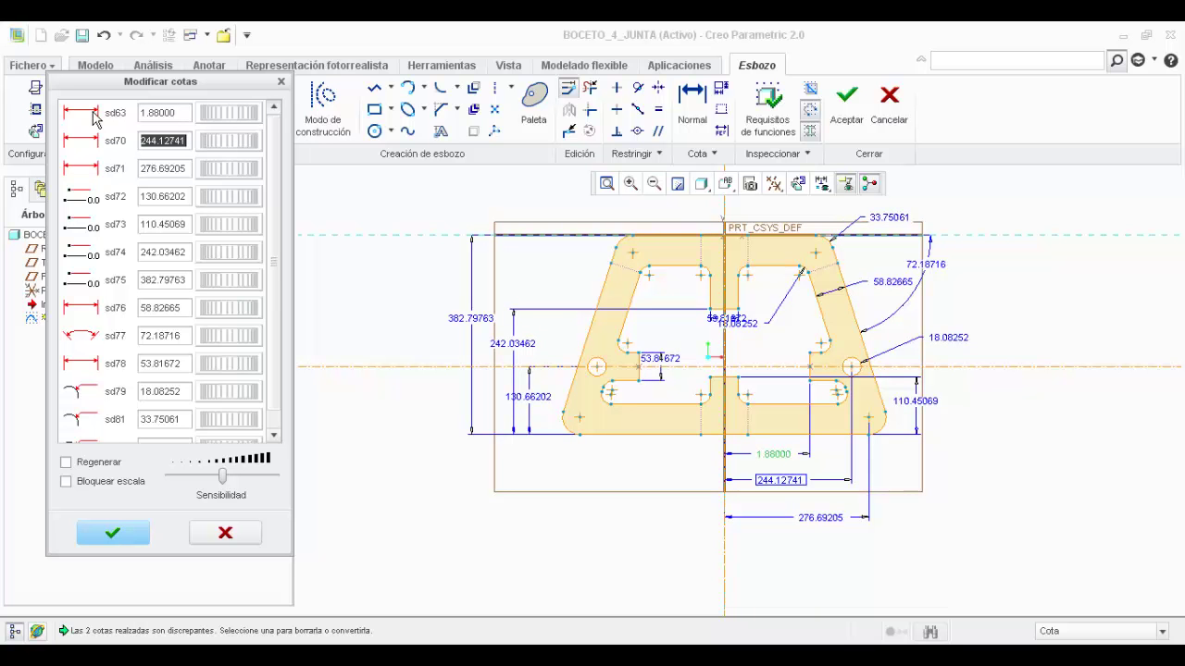
{"action": "type", "text": "3.25"}
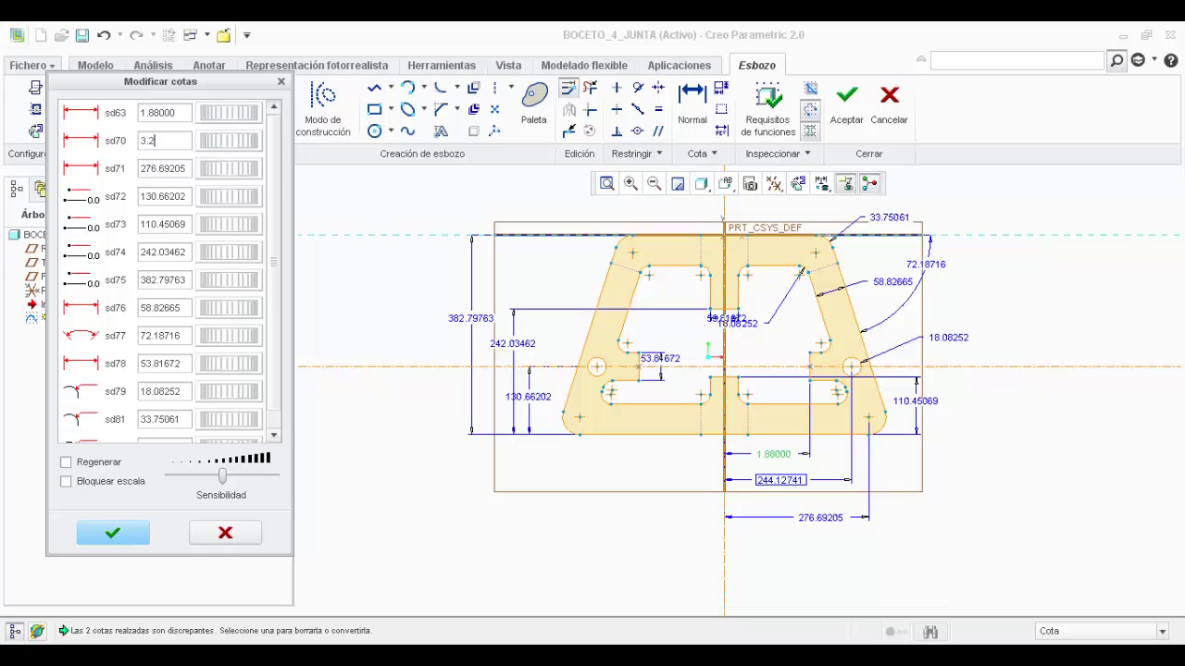
{"action": "key", "text": "Tab"}
{"action": "type", "text": "3.61"}
{"action": "key", "text": "Tab"}
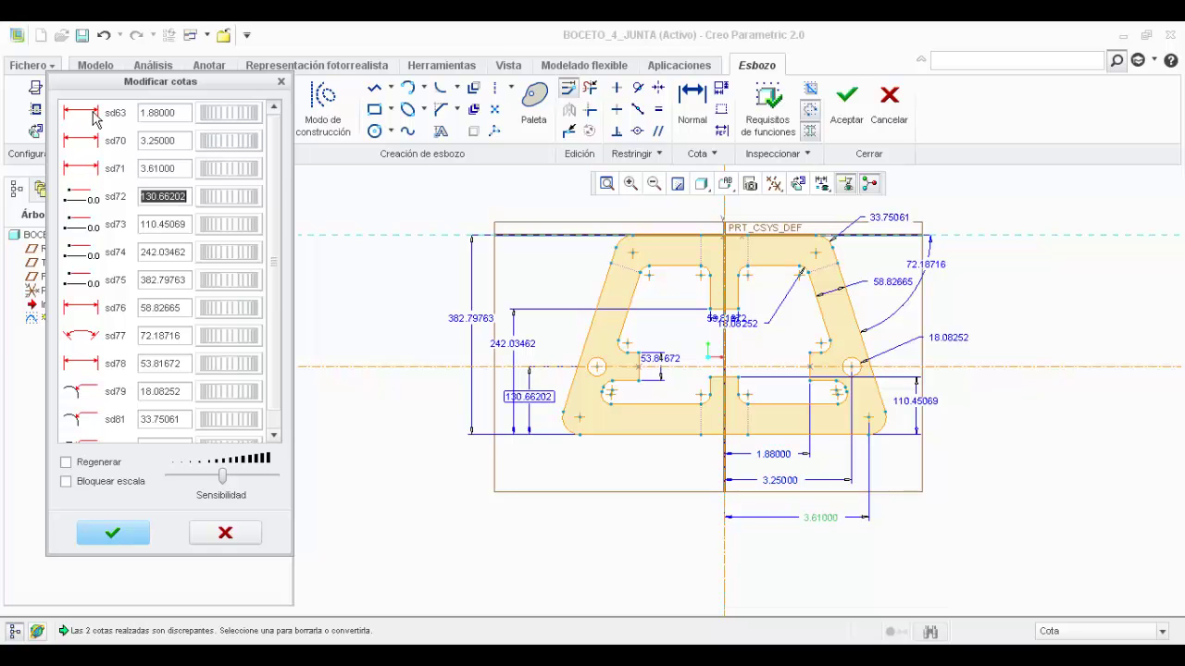
Set the hole axis height above the base to 3.13 and the lower central tab's height to 1.88
{"action": "type", "text": "2."}
{"action": "key", "text": "BackSpace"}
{"action": "key", "text": "BackSpace"}
{"action": "key", "text": "BackSpace"}
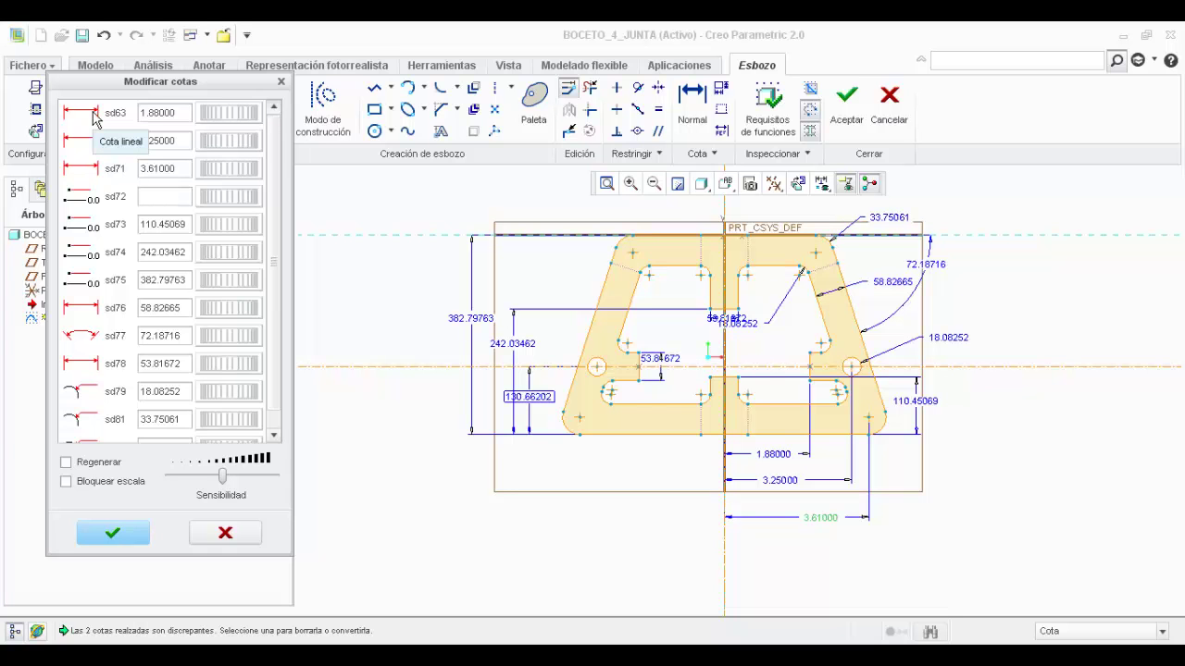
{"action": "type", "text": "3.13"}
{"action": "key", "text": "Tab"}
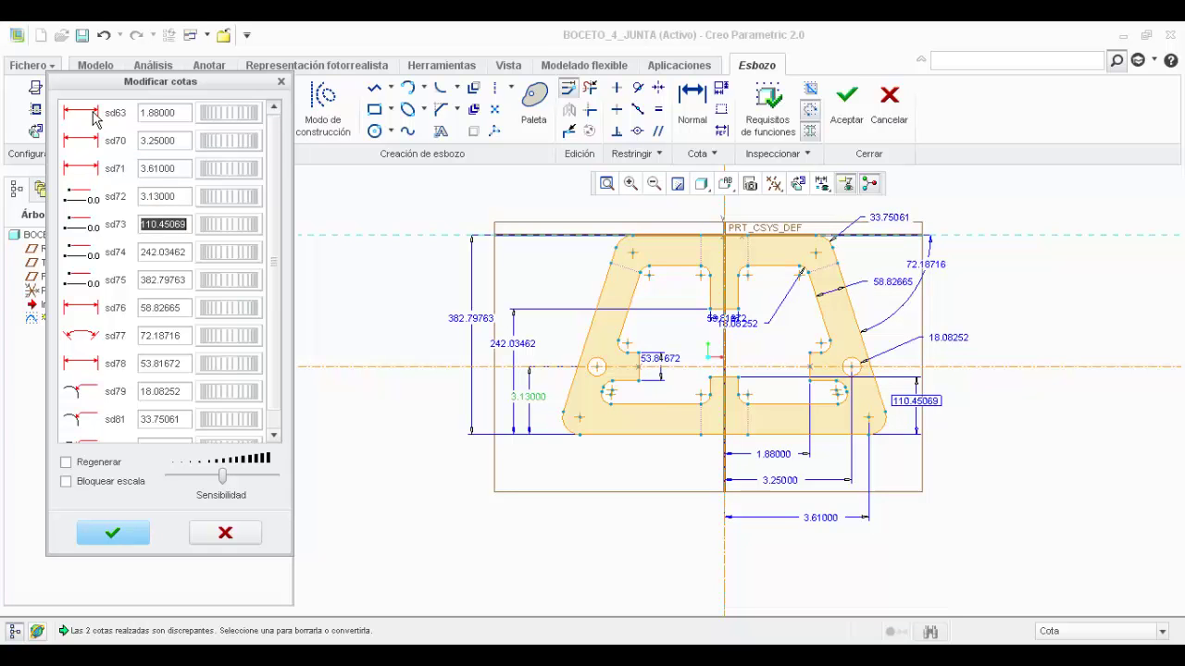
{"action": "type", "text": "1"}
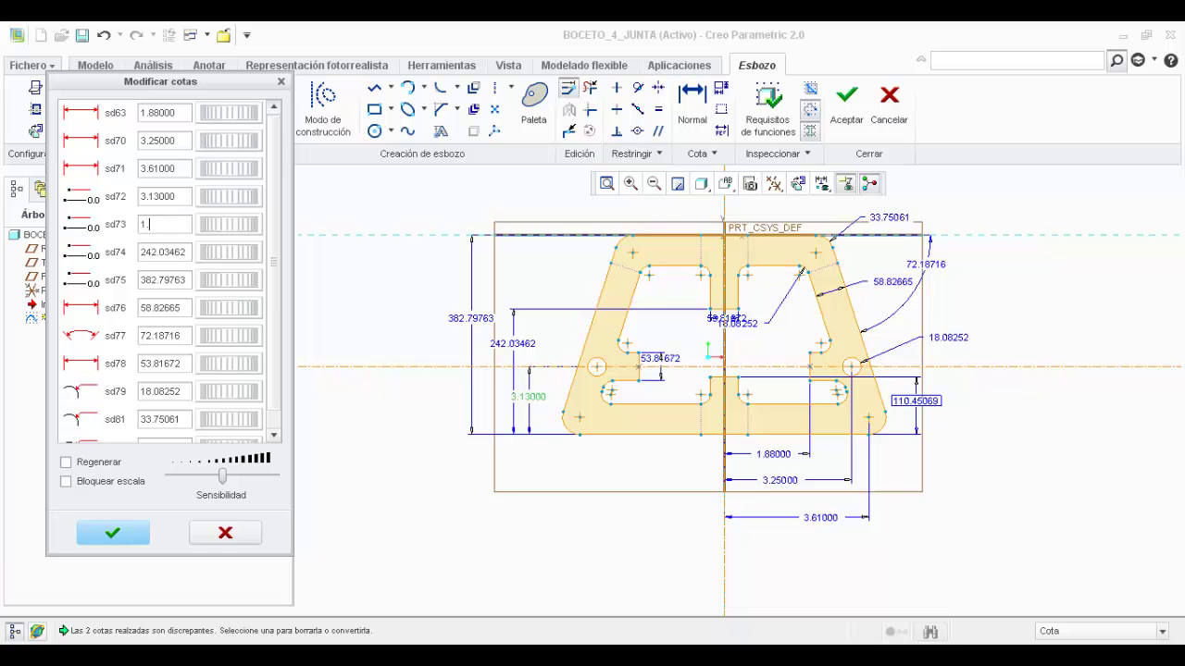
{"action": "type", "text": ".88"}
{"action": "key", "text": "Tab"}
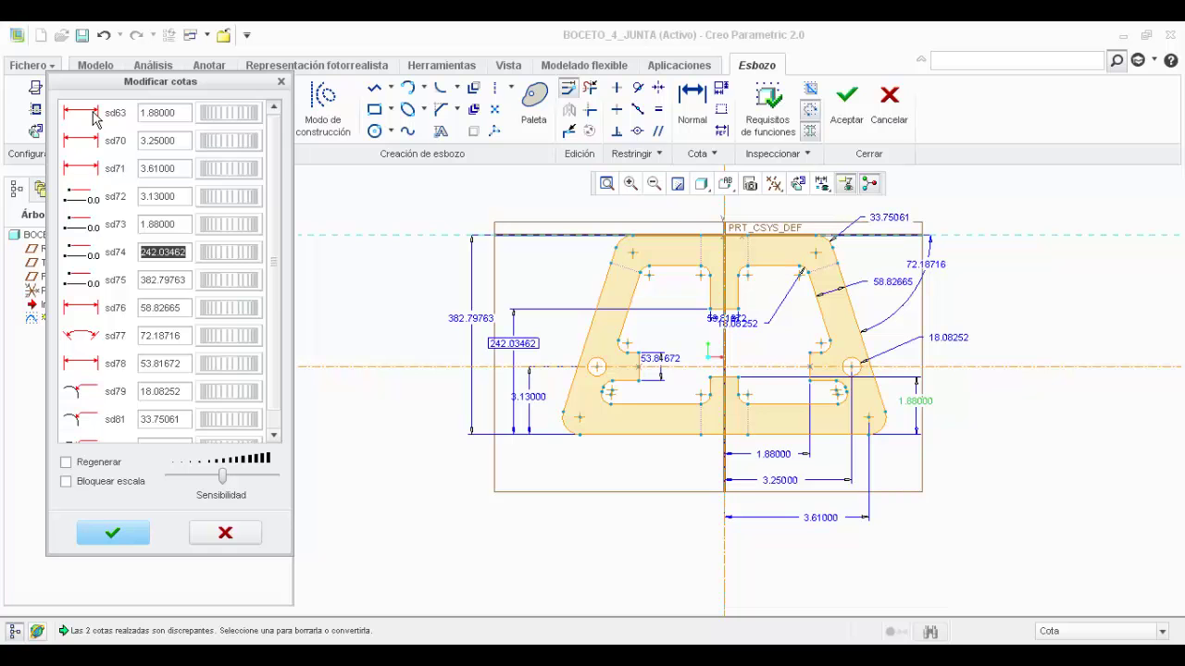
Set the upper central tab's end height above the base to 5.88 and the gasket's overall height to 7.76
{"action": "type", "text": "5.88"}
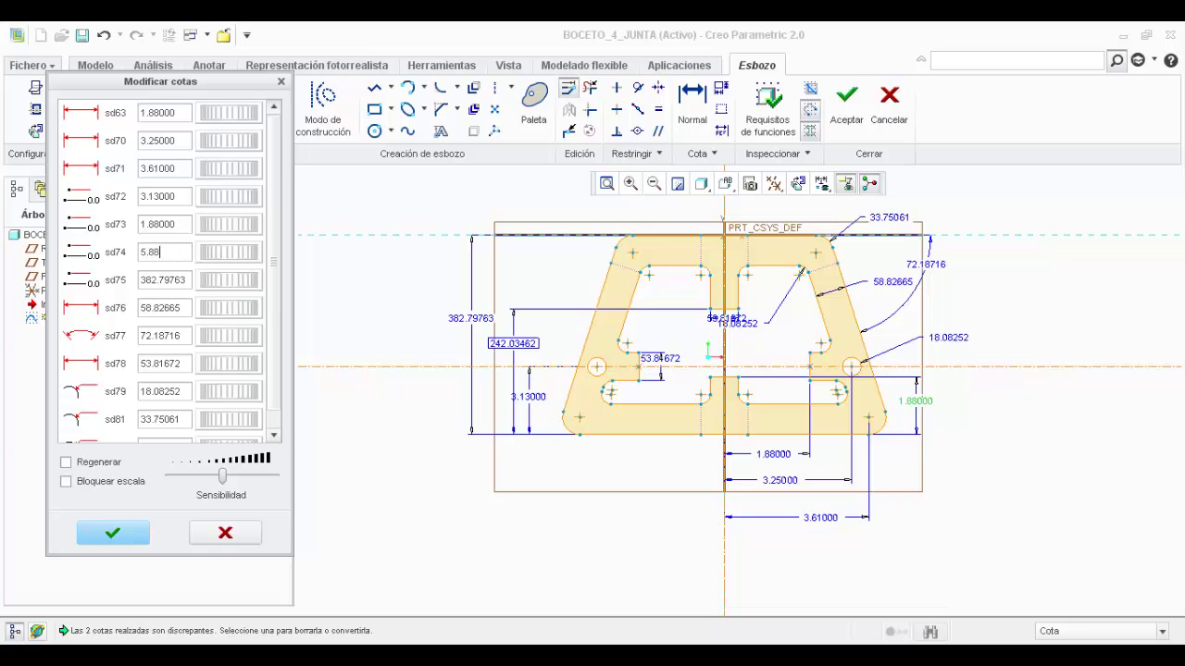
{"action": "key", "text": "Tab"}
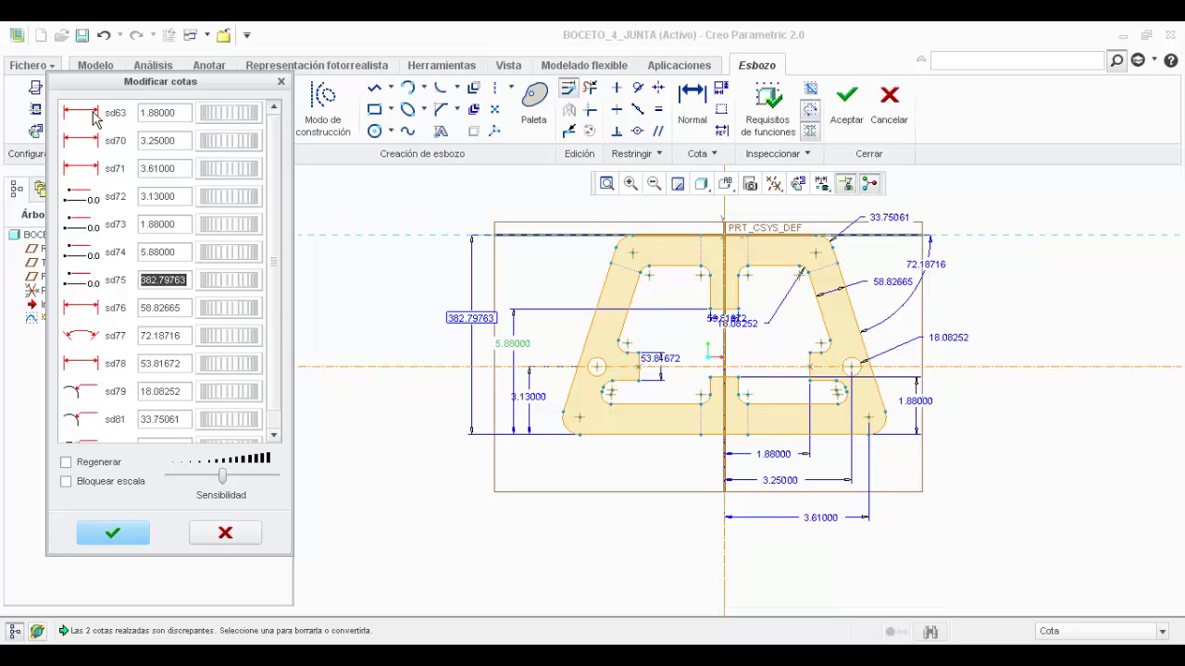
{"action": "type", "text": "7.76"}
{"action": "key", "text": "Tab"}
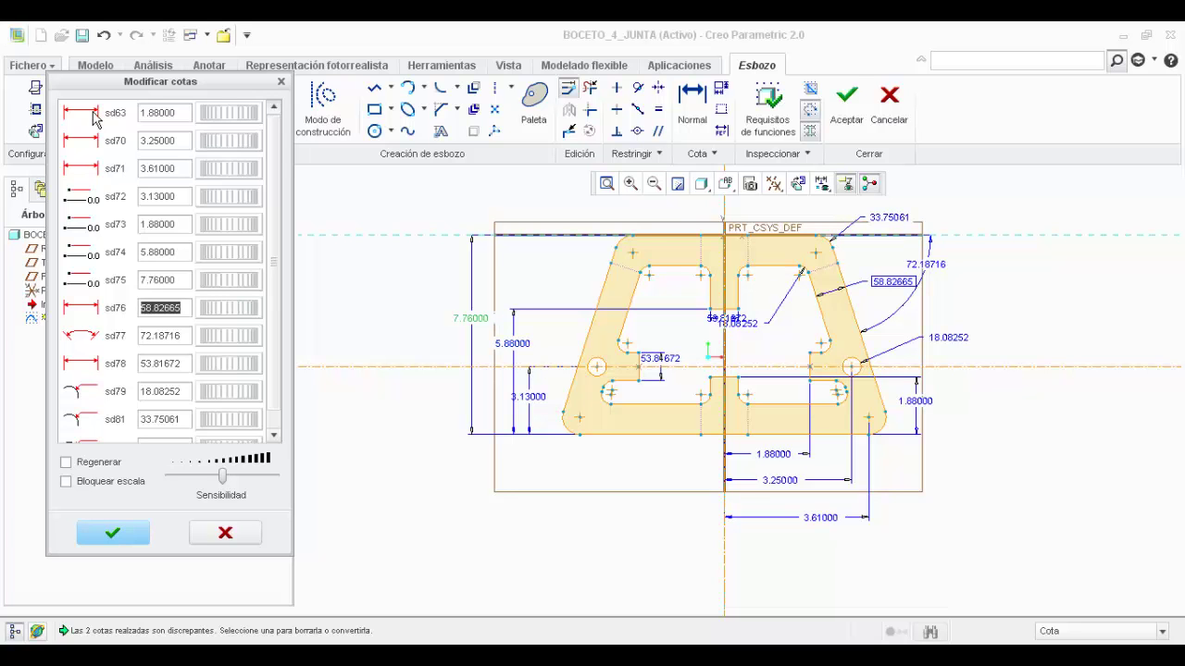
Set the slanted wall's width to 0.88, the outer edge's angle to 75 degrees and the side tab's width to 0.75
{"action": "type", "text": "0.88"}
{"action": "key", "text": "Tab"}
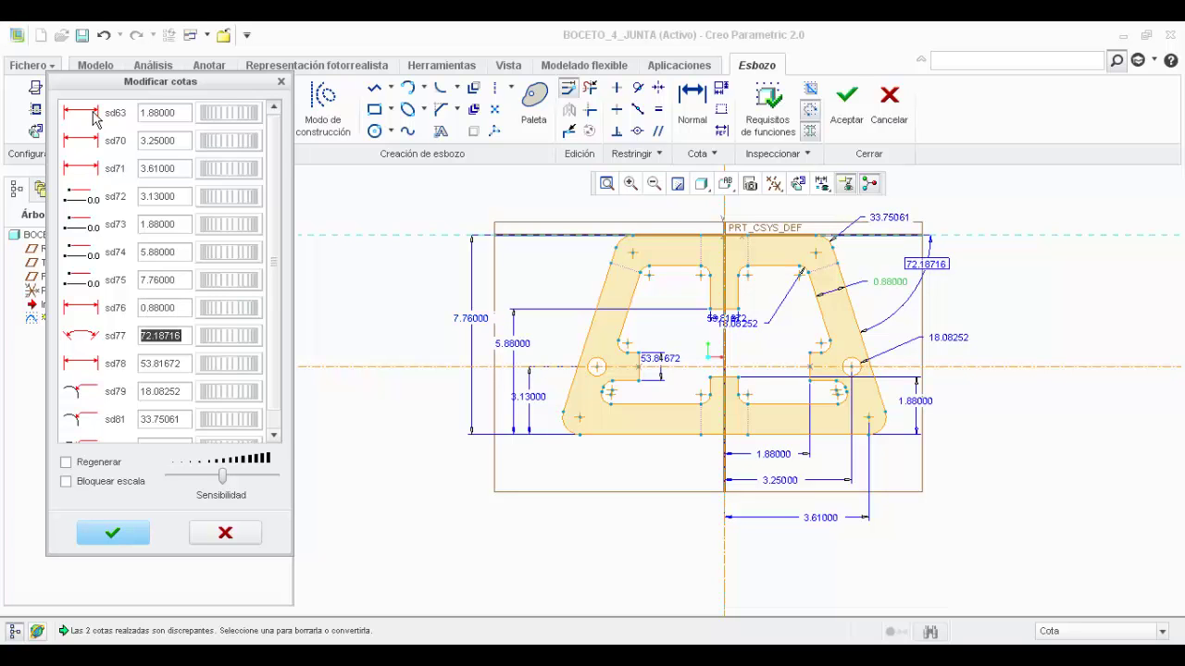
{"action": "type", "text": "75"}
{"action": "key", "text": "Tab"}
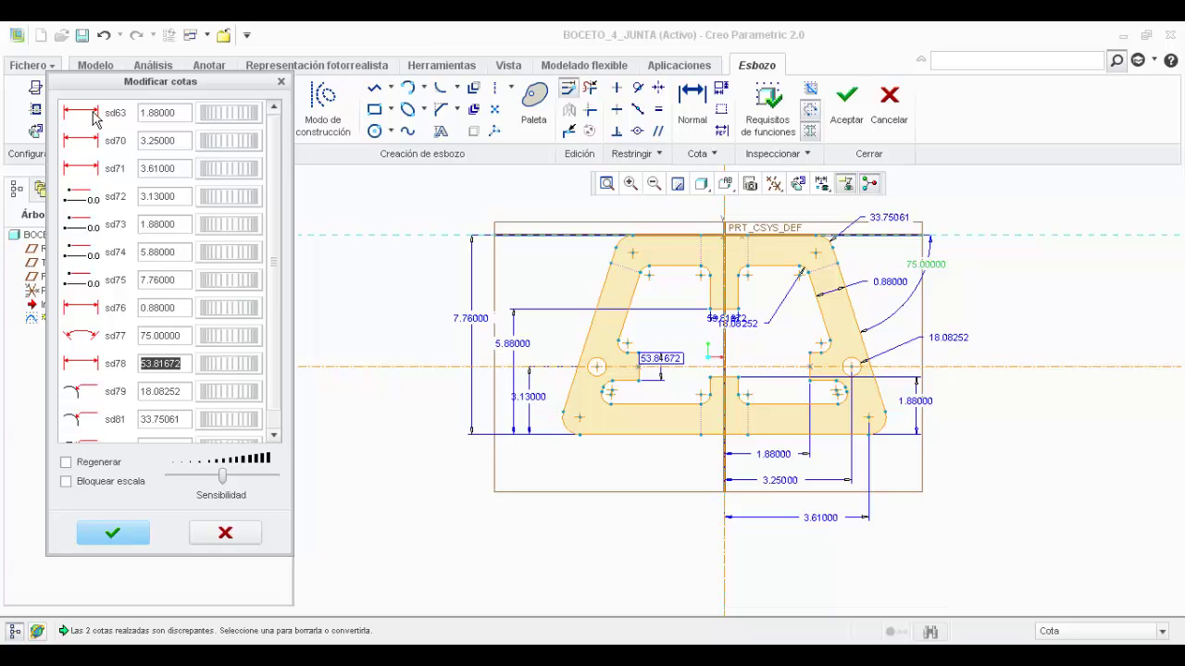
{"action": "key", "text": "BackSpace"}
{"action": "type", "text": ".75"}
{"action": "key", "text": "Tab"}
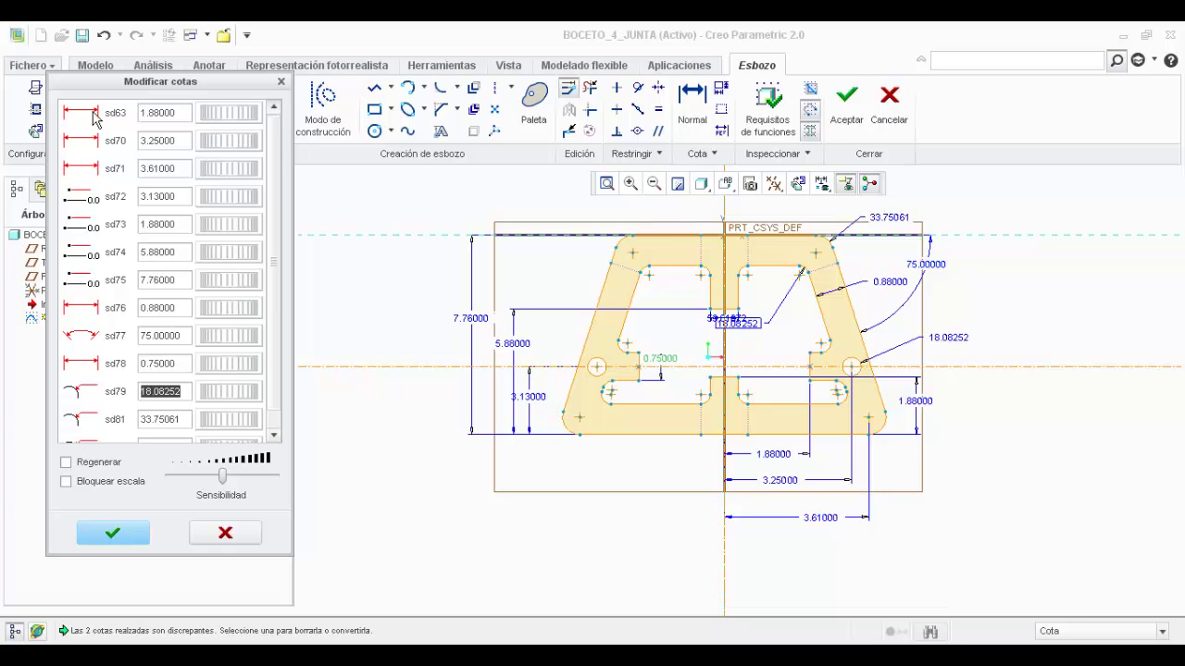
Set the inner fillet radius to 0.38, the outer corner radius to 0.88 and the hole radius to 0.5, and apply all modified dimensions
{"action": "type", "text": ".38"}
{"action": "key", "text": "Tab"}
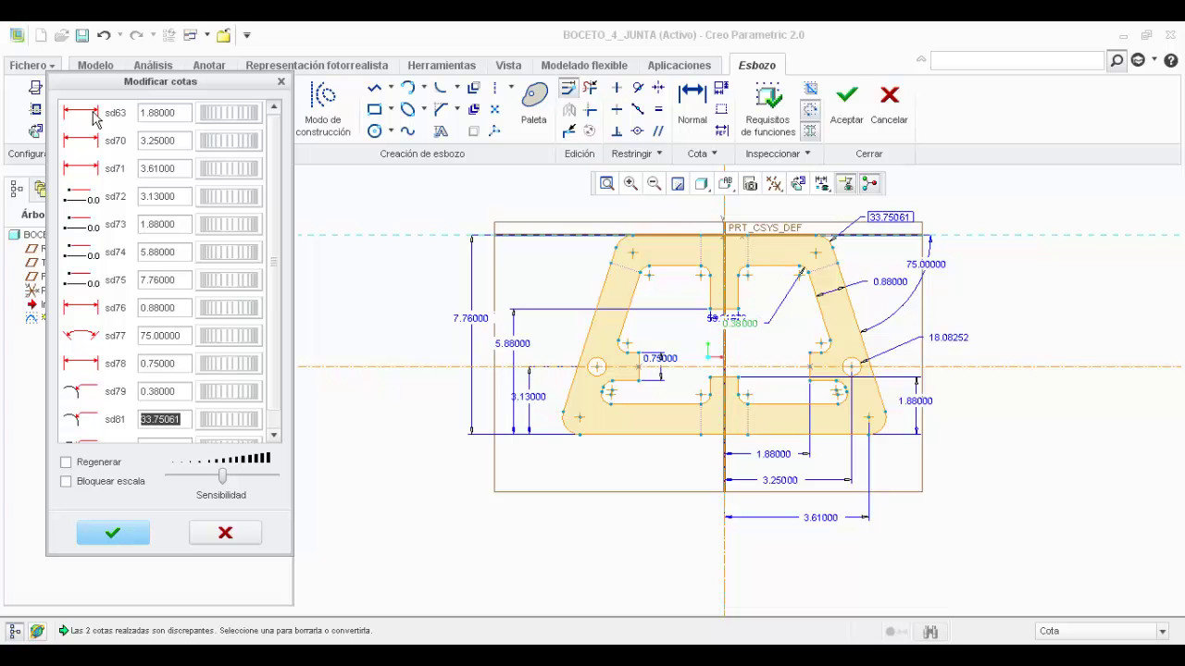
{"action": "type", "text": ".88"}
{"action": "key", "text": "Tab"}
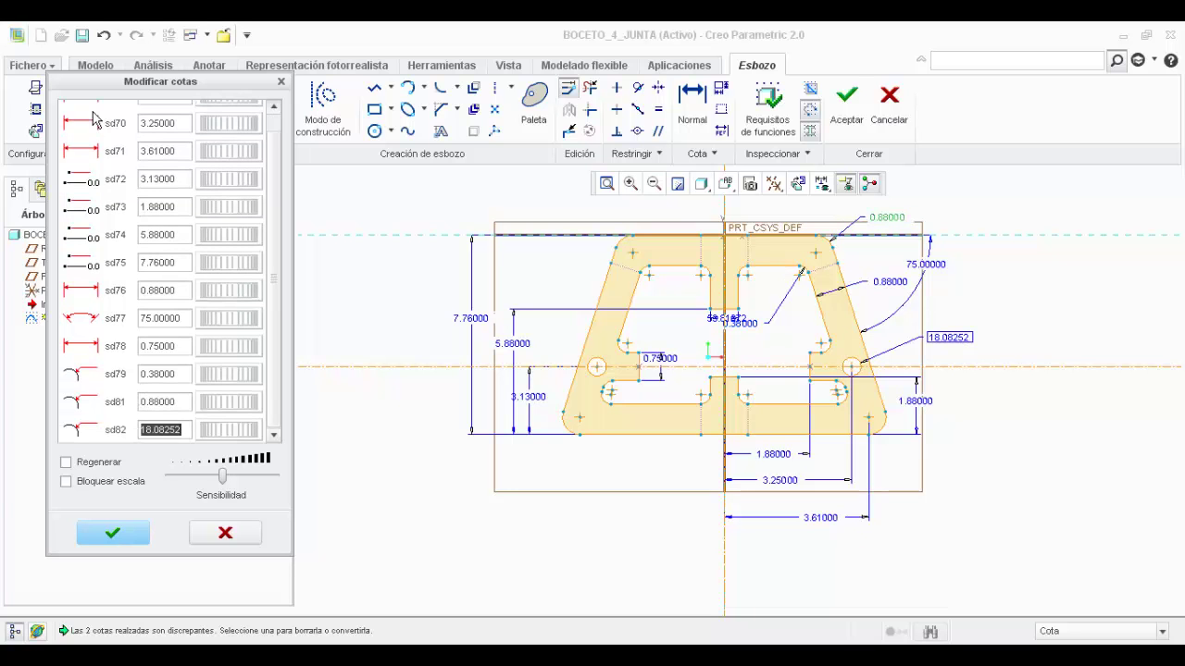
{"action": "type", "text": ".5"}
{"action": "key", "text": "Tab"}
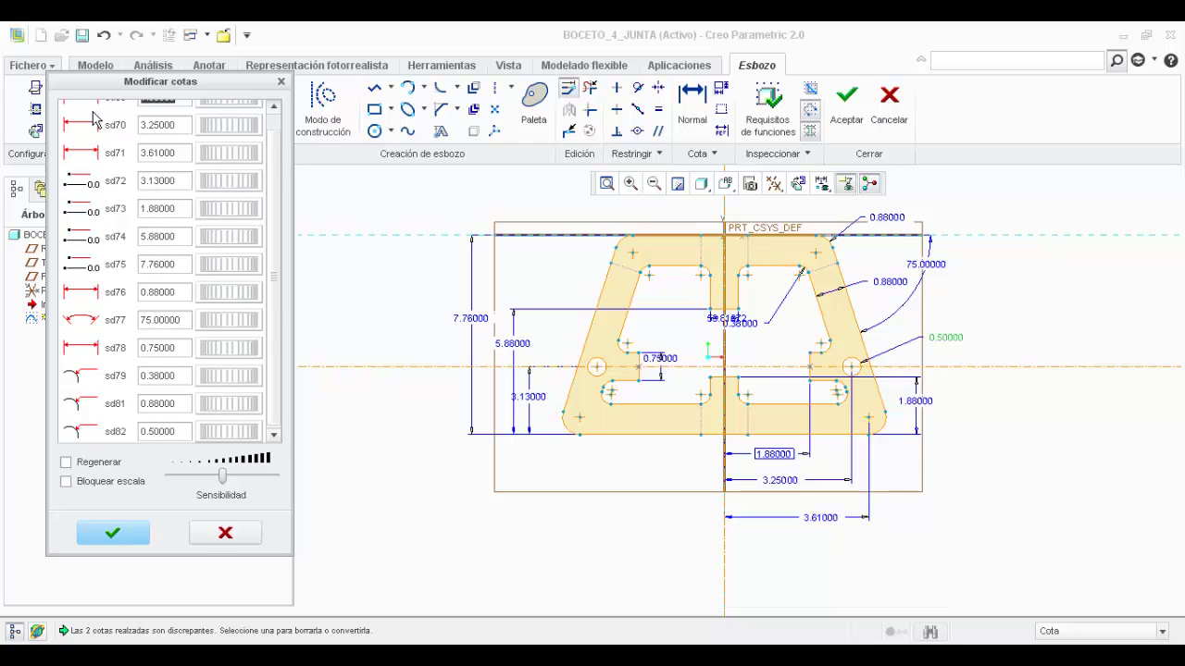
{"action": "scroll", "coordinate": [280, 335], "scroll_direction": "down", "scroll_amount": 1}
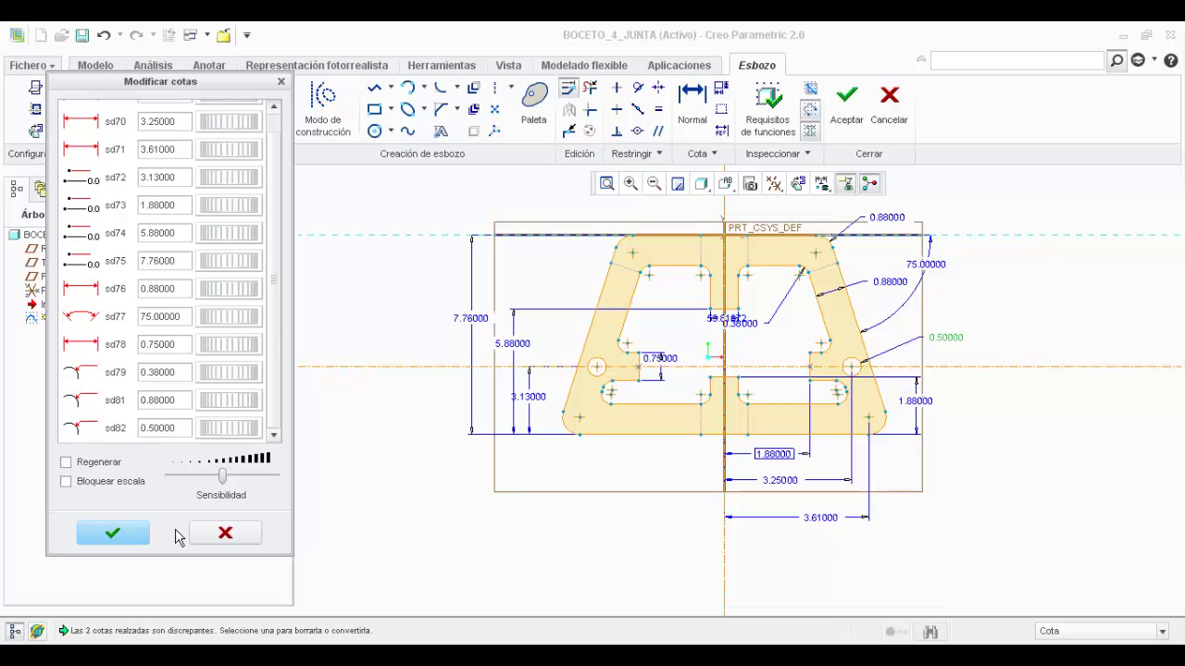
{"action": "left_click", "coordinate": [113, 533]}
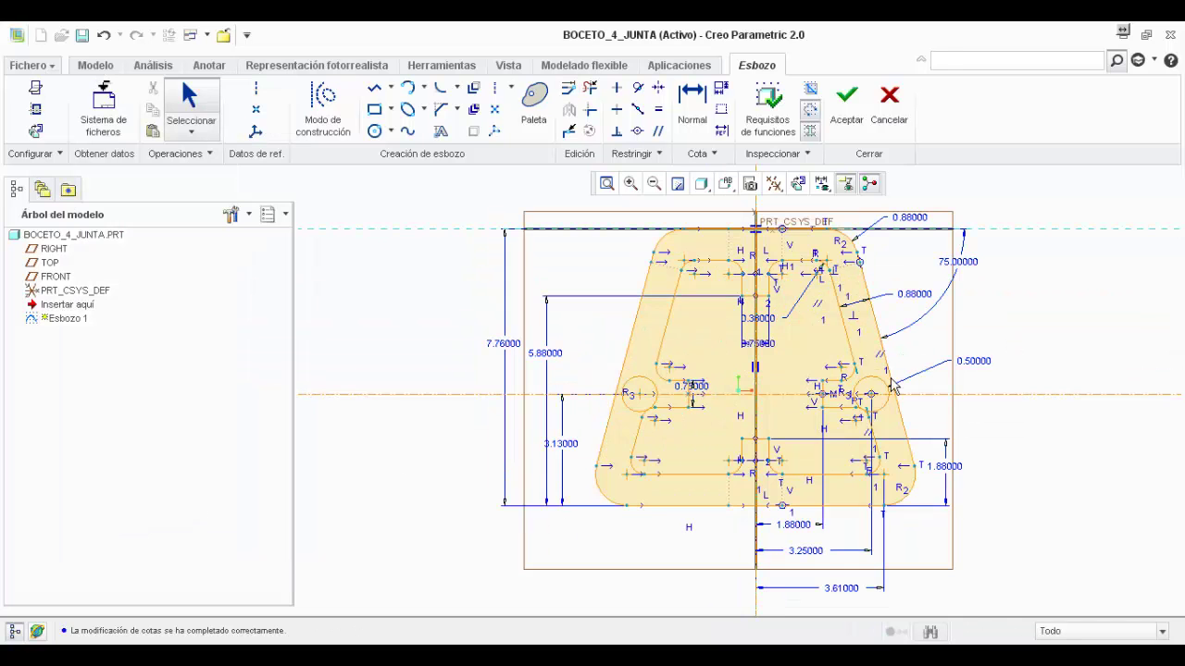
{"action": "scroll", "coordinate": [1013, 347], "scroll_direction": "up", "scroll_amount": 2}
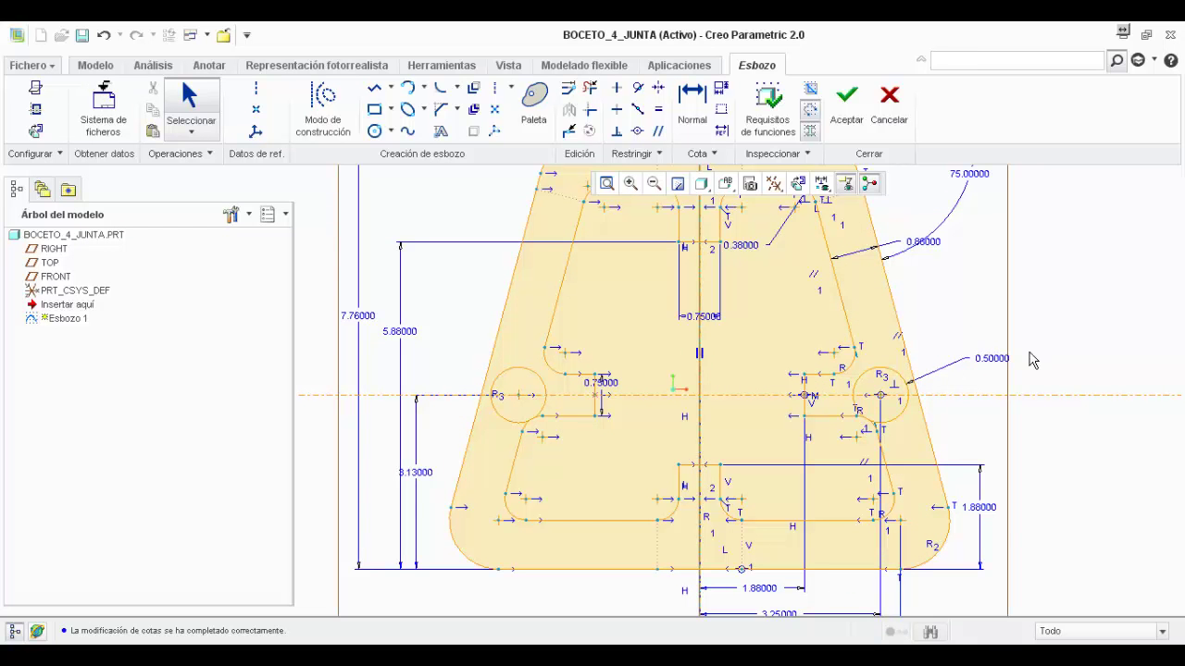
{"action": "scroll", "coordinate": [884, 424], "scroll_direction": "up", "scroll_amount": 1}
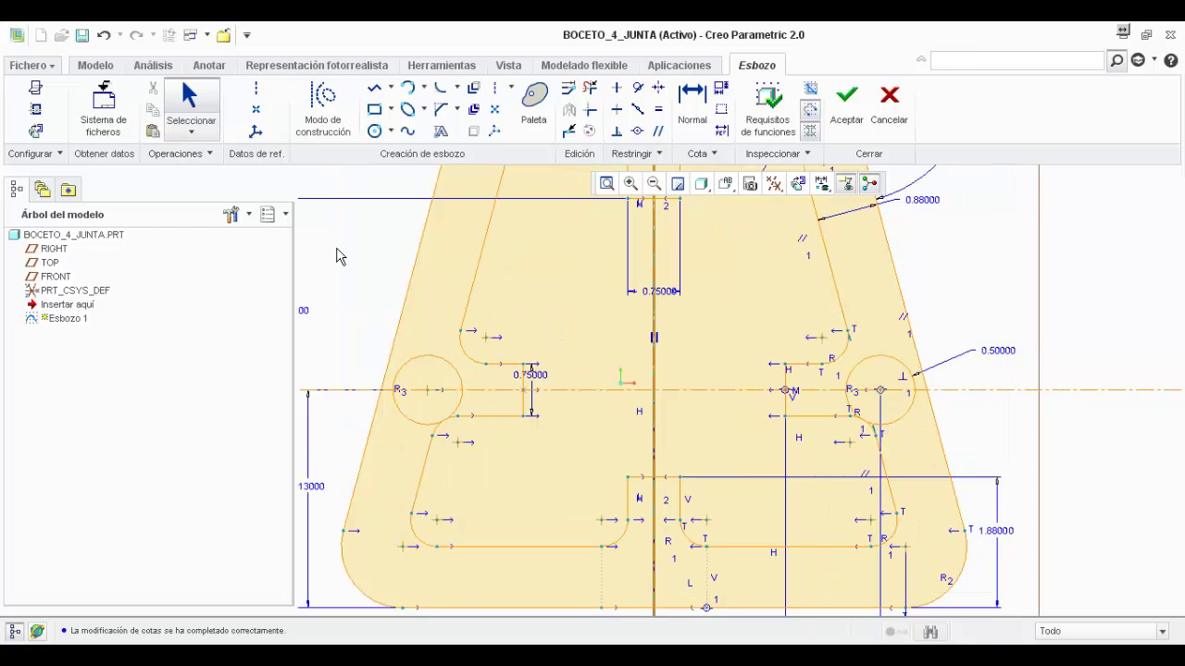
Try hole radii of 0.4 and 0.3 on the side holes of the gasket
{"action": "double_click", "coordinate": [992, 354]}
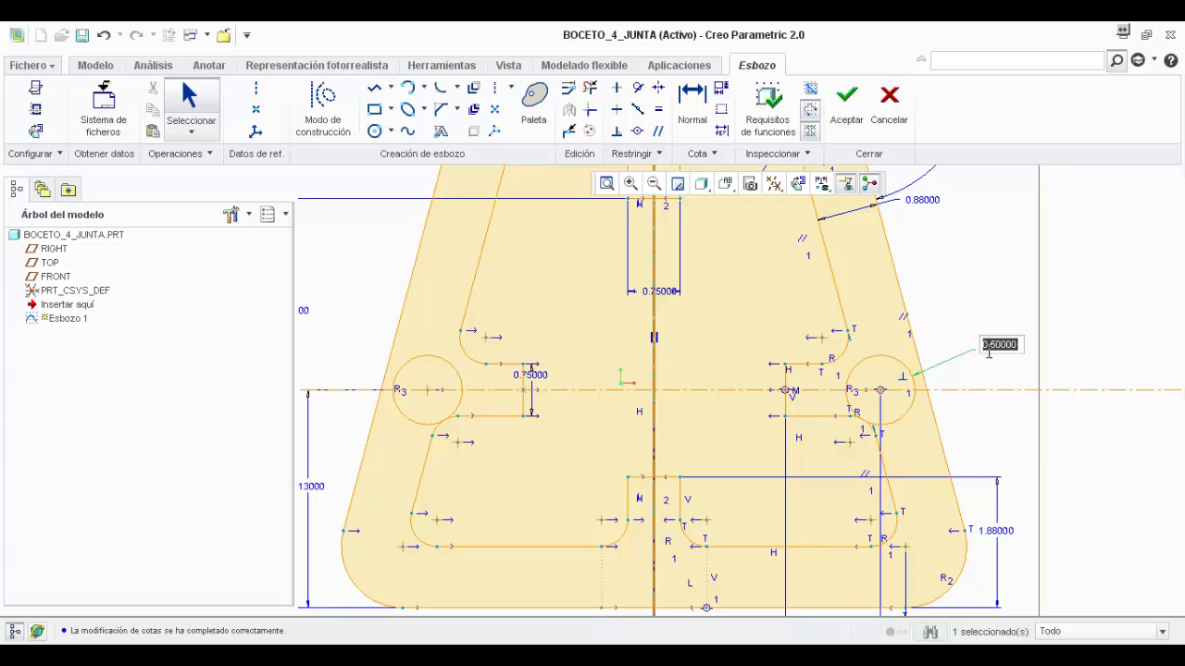
{"action": "type", "text": "0.4"}
{"action": "key", "text": "Return"}
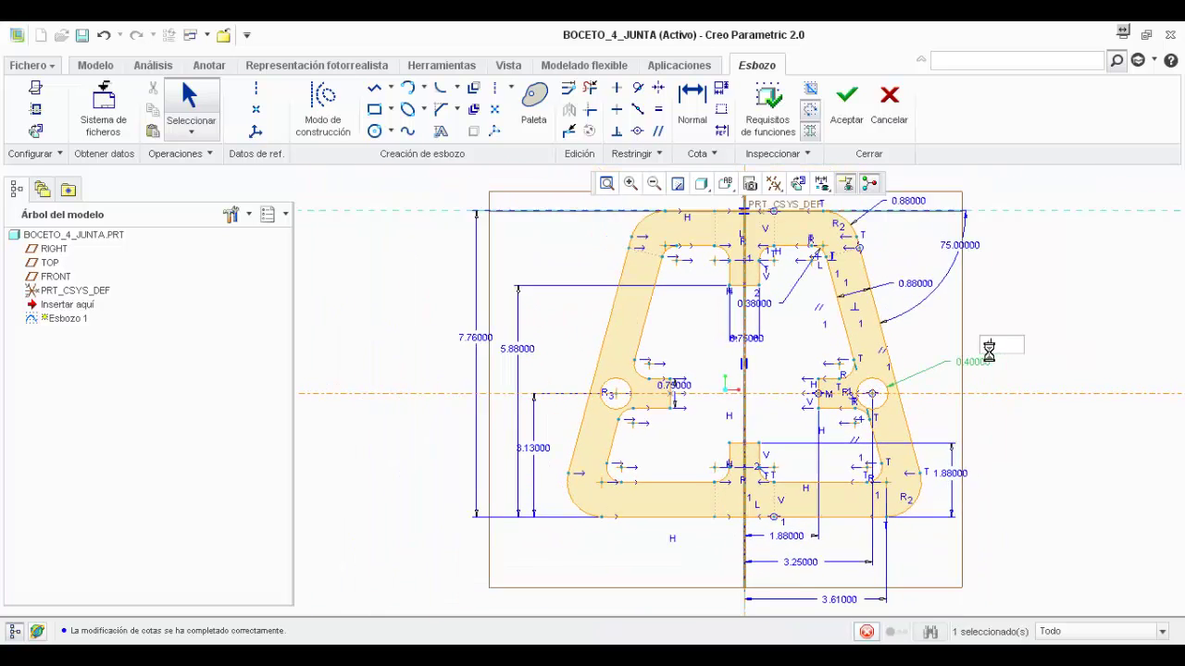
{"action": "double_click", "coordinate": [965, 363]}
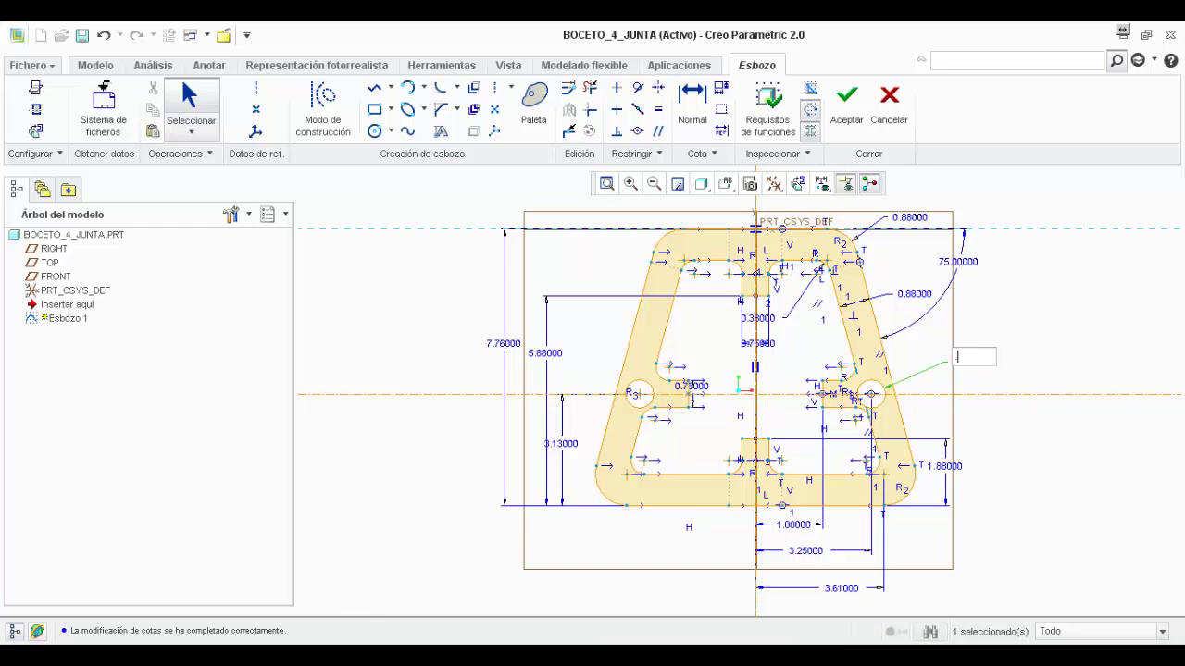
{"action": "type", "text": "0.3"}
{"action": "key", "text": "Return"}
{"action": "scroll", "coordinate": [818, 393], "scroll_direction": "up", "scroll_amount": 2}
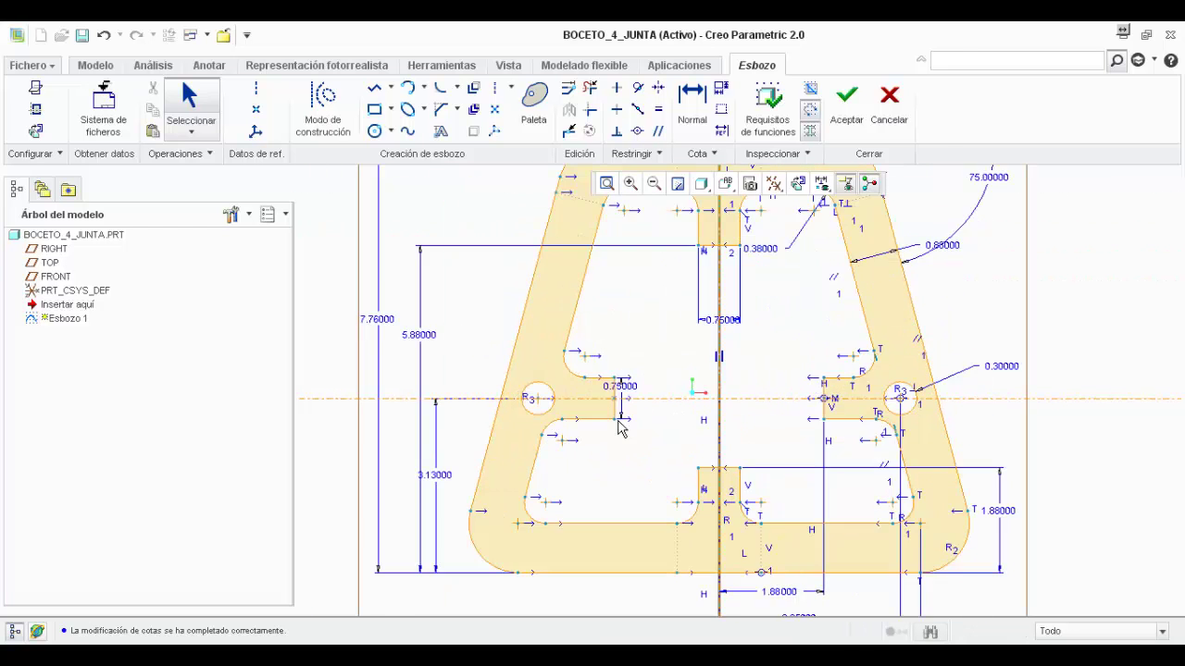
{"action": "scroll", "coordinate": [620, 424], "scroll_direction": "up", "scroll_amount": 1}
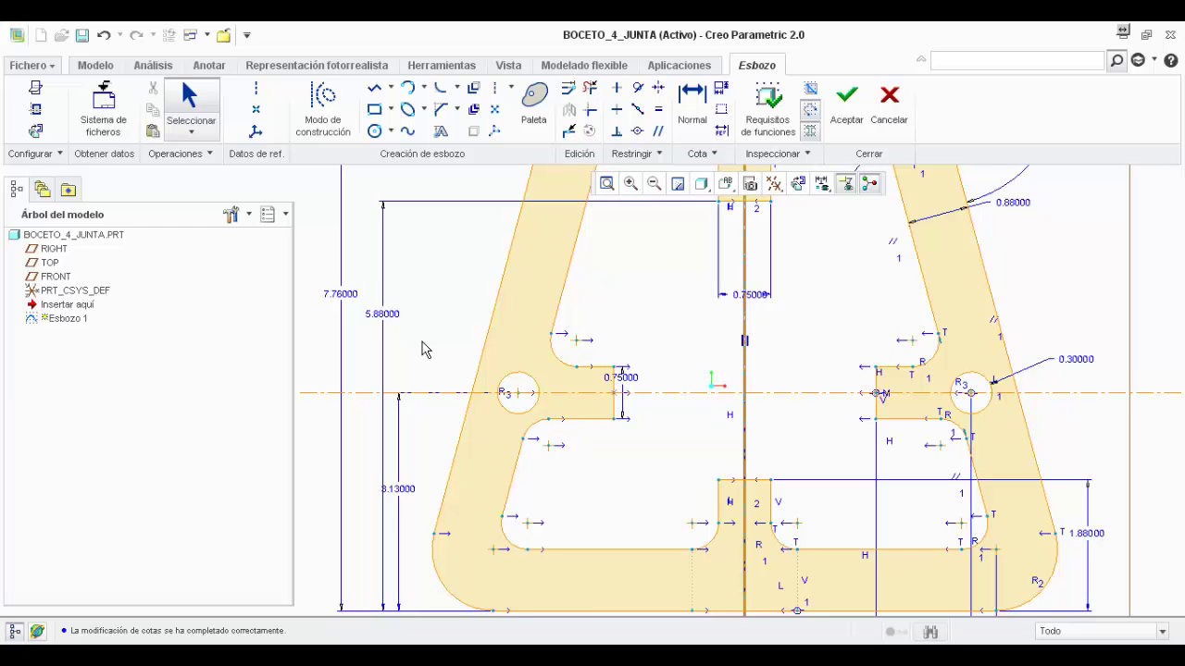
Set the side hole radius back to 0.5 and compare it with a radius of 0.3
{"action": "double_click", "coordinate": [1075, 359]}
{"action": "type", "text": "0.5"}
{"action": "key", "text": "Return"}
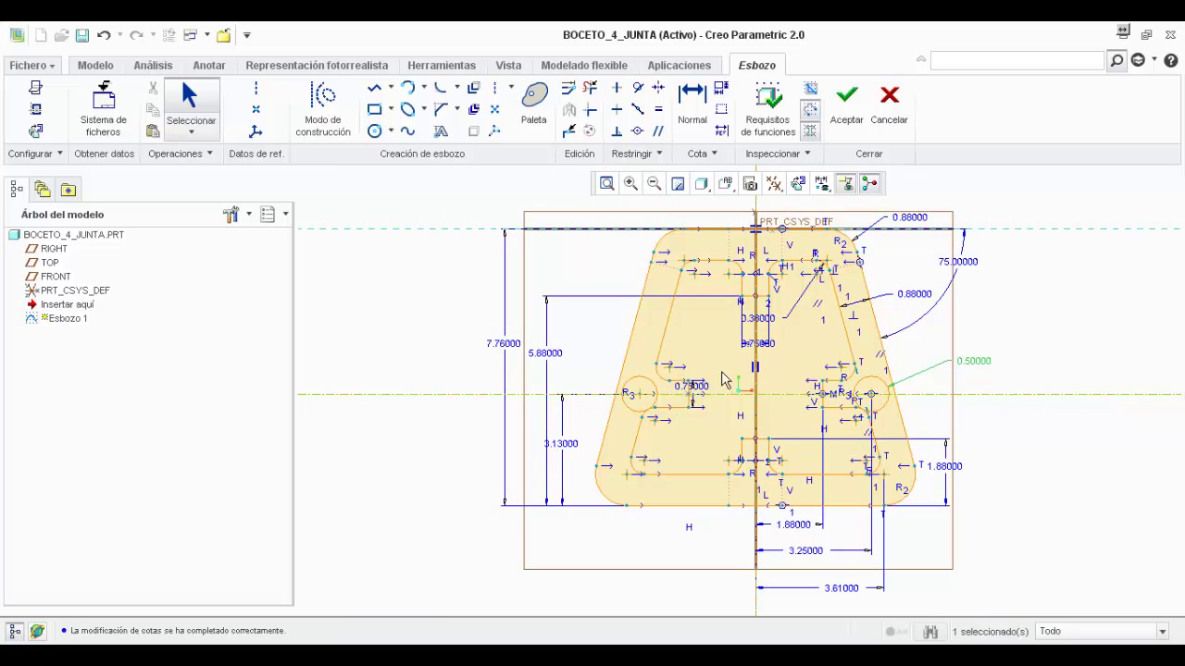
{"action": "scroll", "coordinate": [856, 400], "scroll_direction": "down", "scroll_amount": 2}
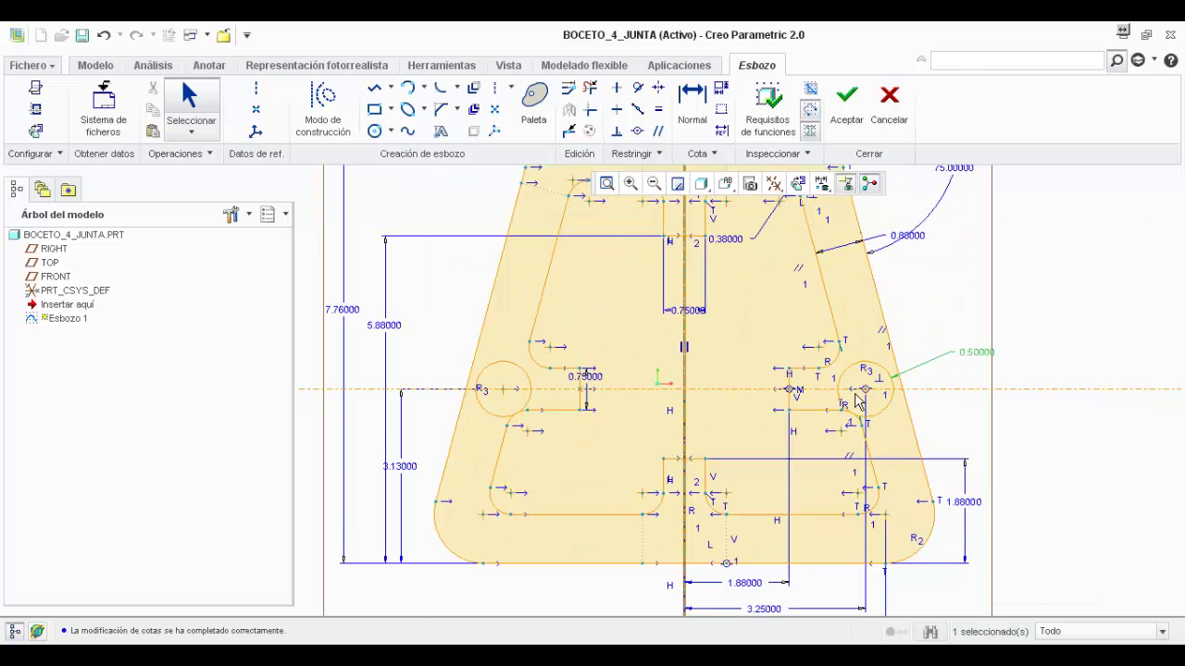
{"action": "scroll", "coordinate": [856, 400], "scroll_direction": "down", "scroll_amount": 1}
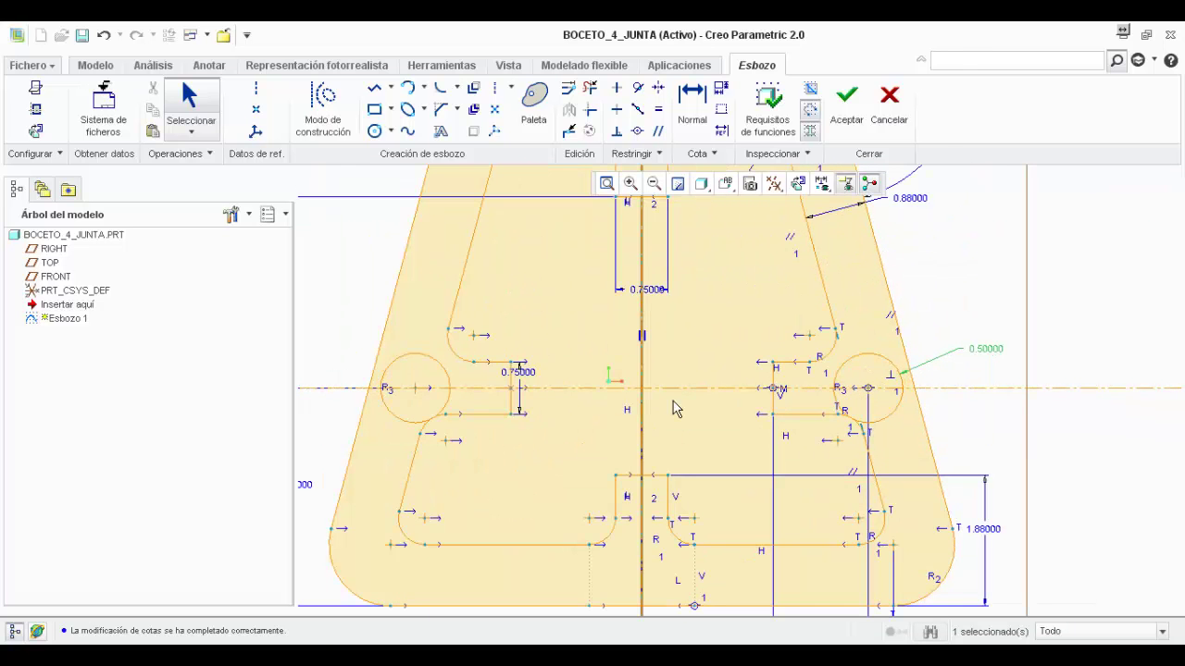
{"action": "double_click", "coordinate": [986, 347]}
{"action": "type", "text": "3"}
{"action": "key", "text": "Return"}
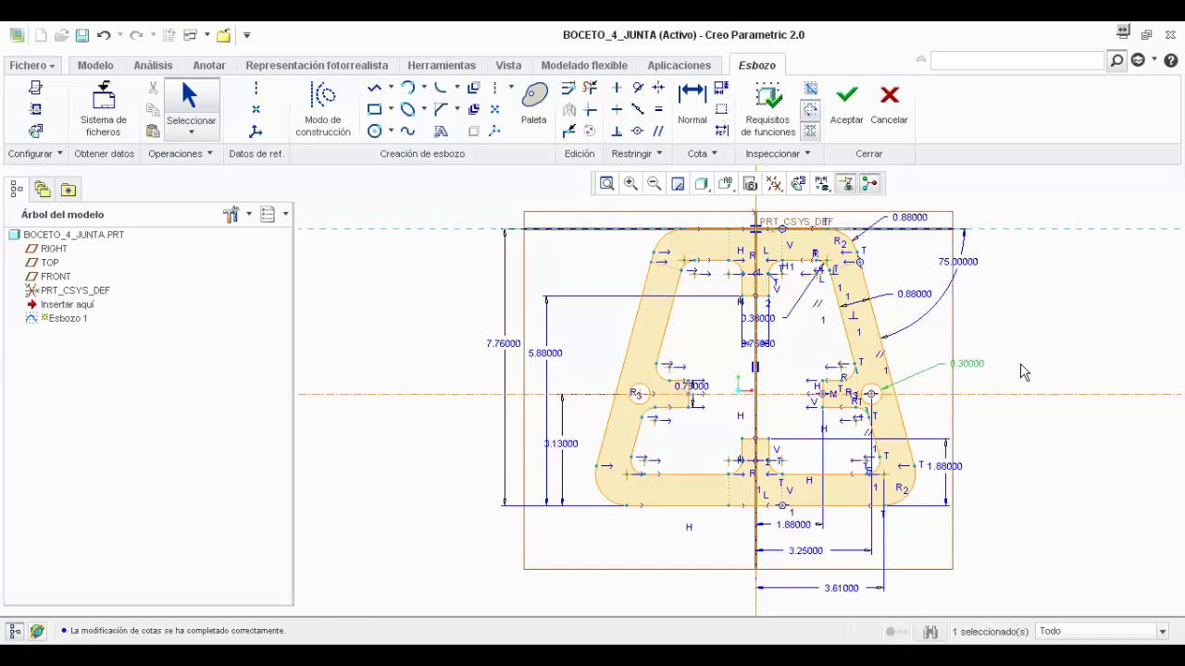
{"action": "left_click", "coordinate": [1029, 372]}
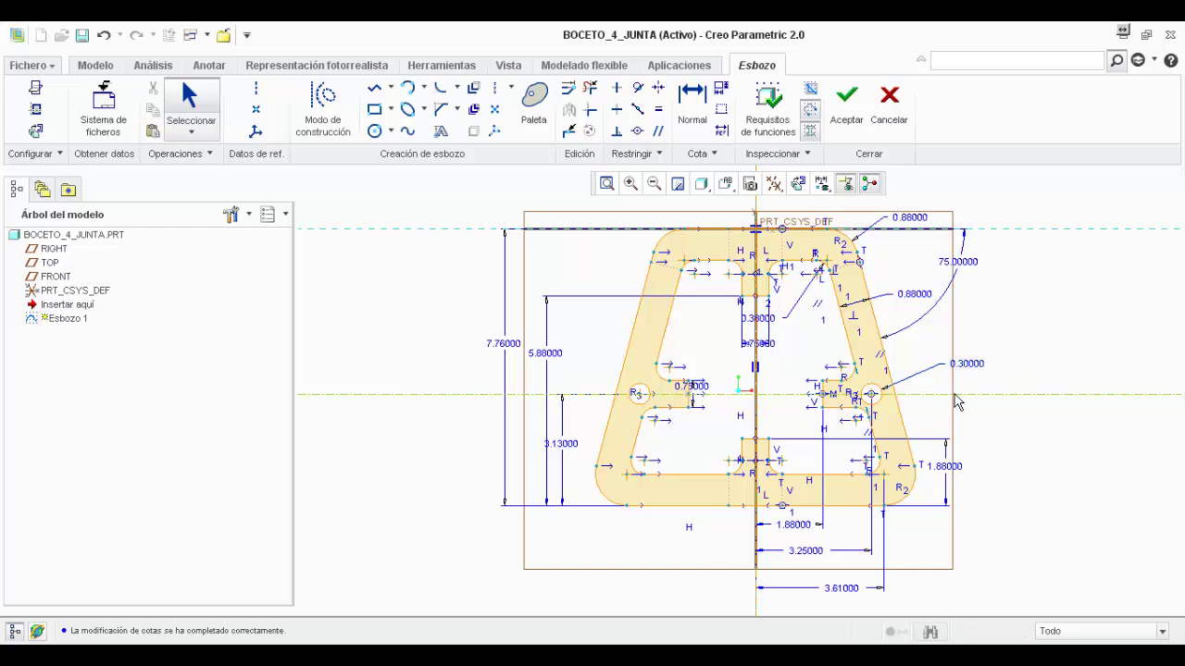
Set the side hole radius to 0.25
{"action": "scroll", "coordinate": [960, 387], "scroll_direction": "up", "scroll_amount": 1}
{"action": "scroll", "coordinate": [959, 380], "scroll_direction": "up", "scroll_amount": 1}
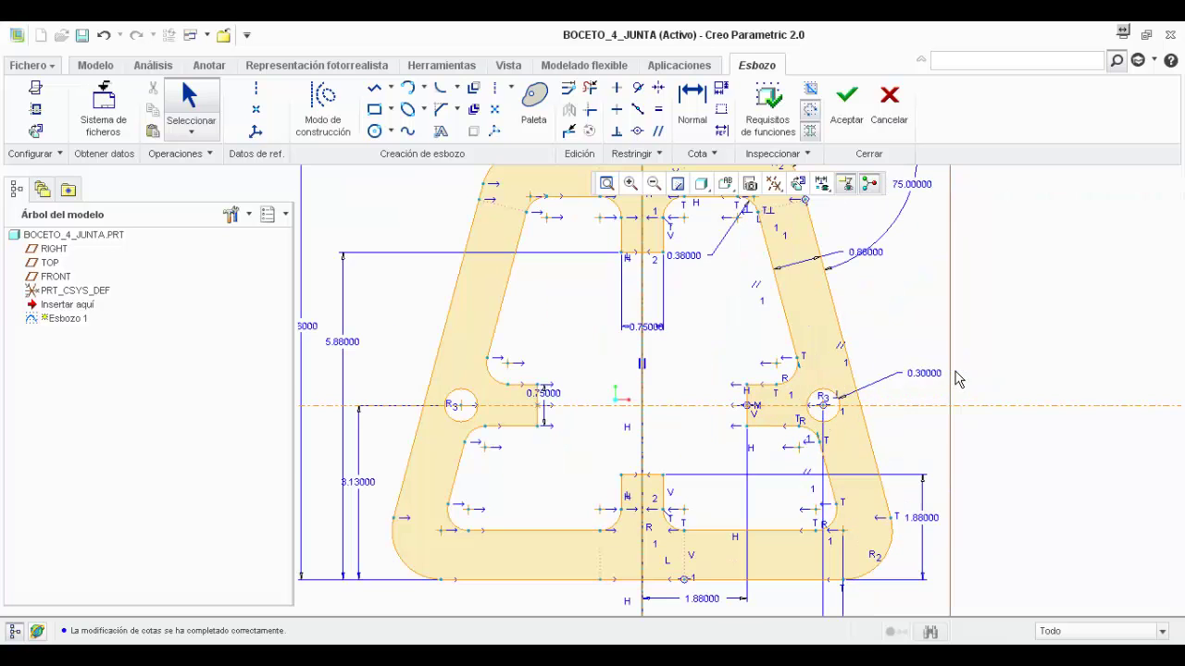
{"action": "double_click", "coordinate": [923, 370]}
{"action": "type", "text": "0.25"}
{"action": "key", "text": "Return"}
{"action": "scroll", "coordinate": [990, 371], "scroll_direction": "down", "scroll_amount": 2}
{"action": "scroll", "coordinate": [963, 396], "scroll_direction": "up", "scroll_amount": 2}
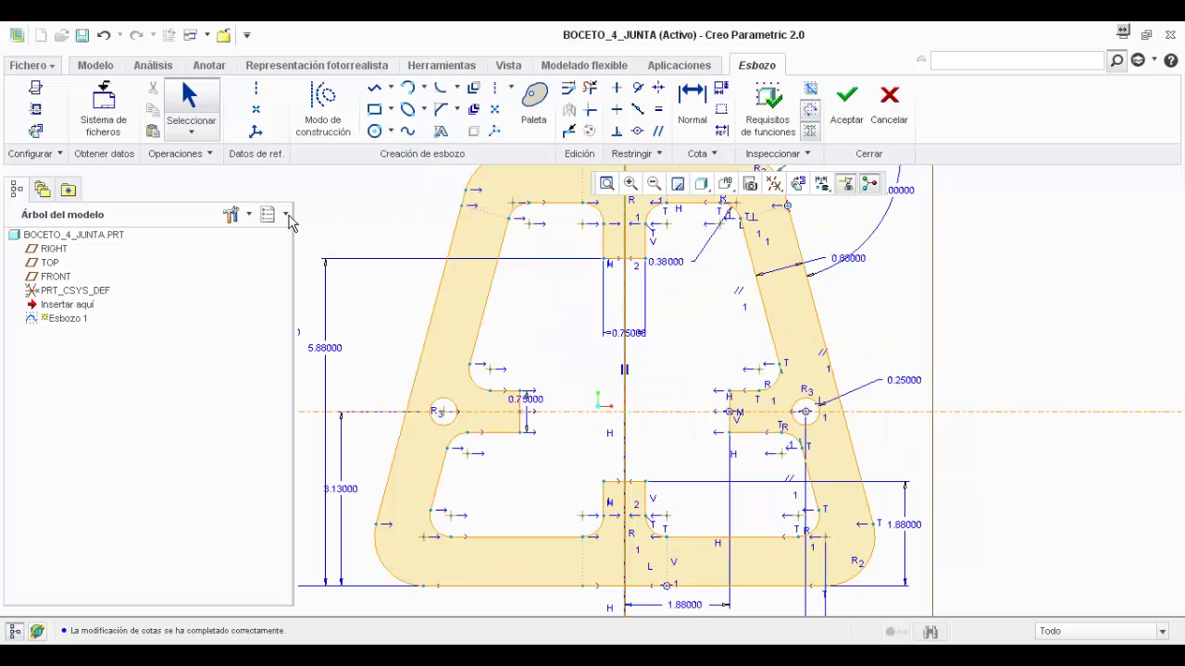
Draw two circles on the vertical centerline, one in the lower wall and one in the upper wall, with the side holes' radius
{"action": "left_click", "coordinate": [375, 132]}
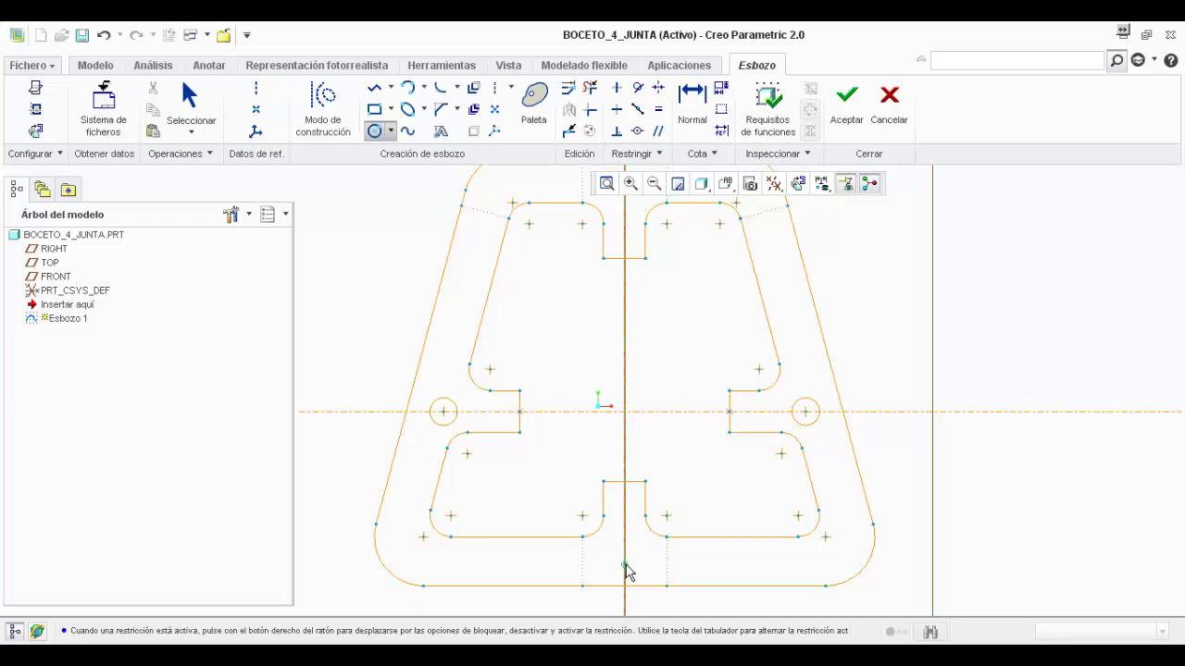
{"action": "left_click", "coordinate": [625, 566]}
{"action": "left_click", "coordinate": [638, 568]}
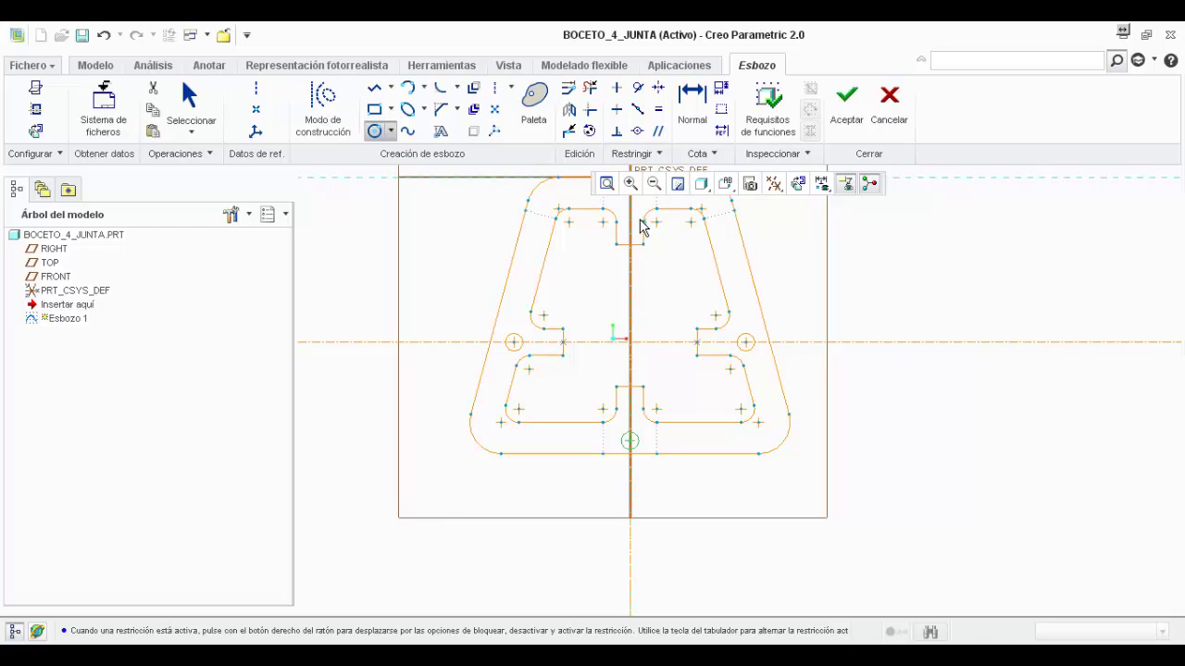
{"action": "scroll", "coordinate": [639, 210], "scroll_direction": "down", "scroll_amount": 2}
{"action": "scroll", "coordinate": [638, 218], "scroll_direction": "up", "scroll_amount": 7}
{"action": "scroll", "coordinate": [639, 206], "scroll_direction": "down", "scroll_amount": 5}
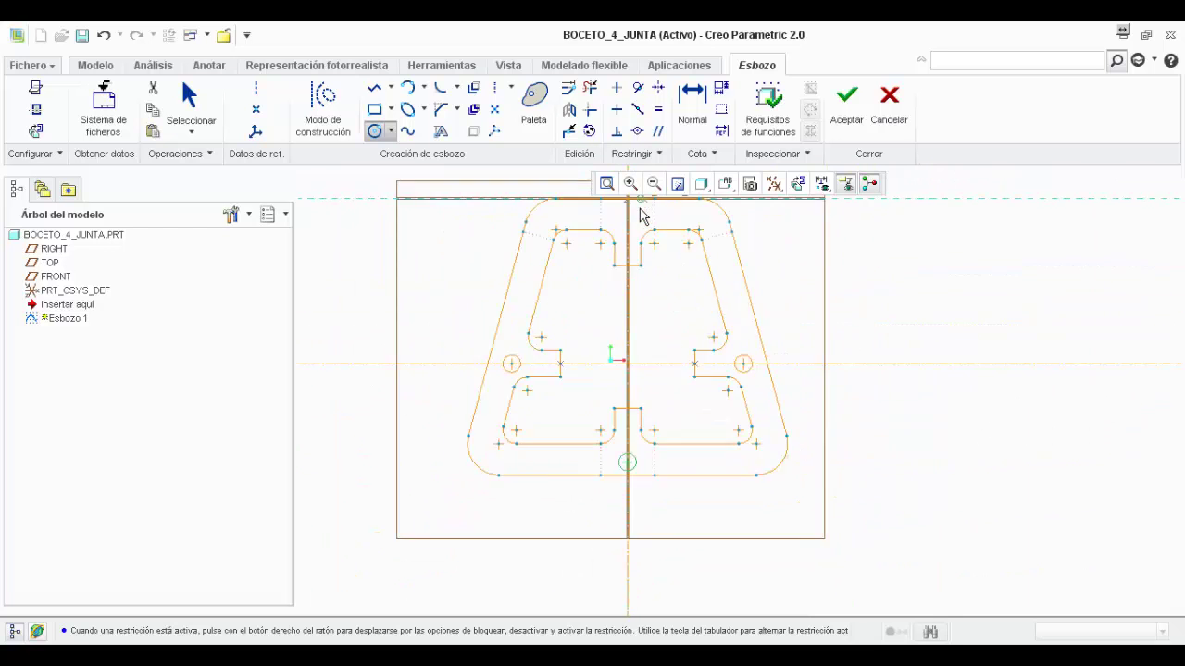
{"action": "left_click", "coordinate": [627, 214]}
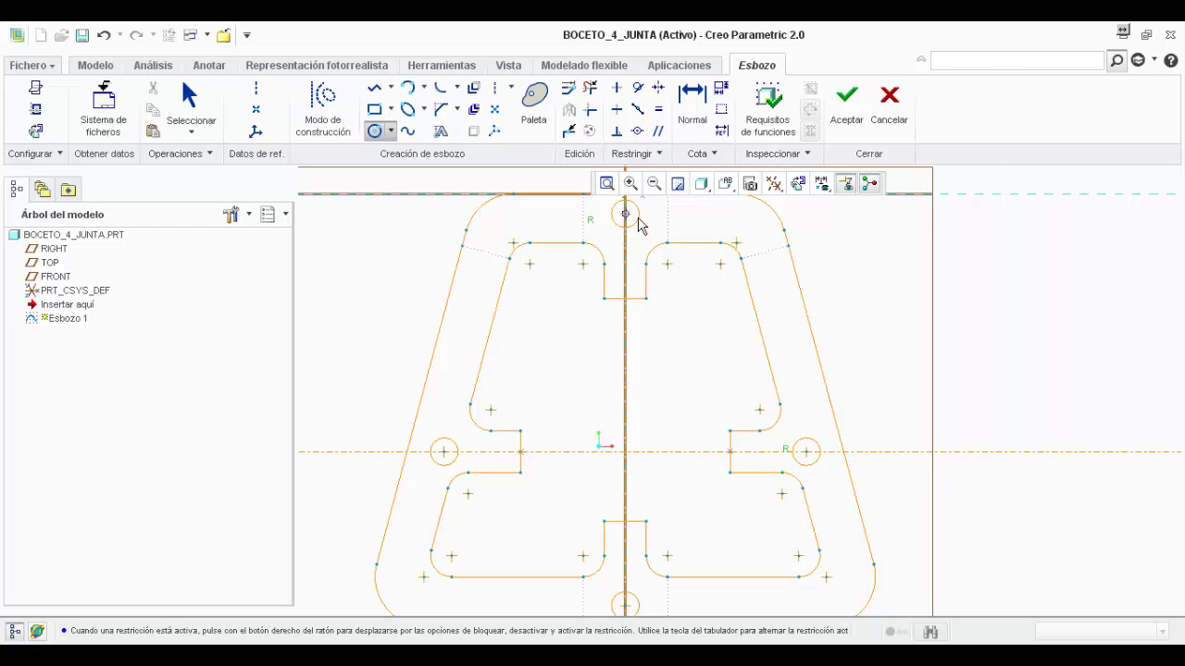
{"action": "left_click", "coordinate": [639, 225]}
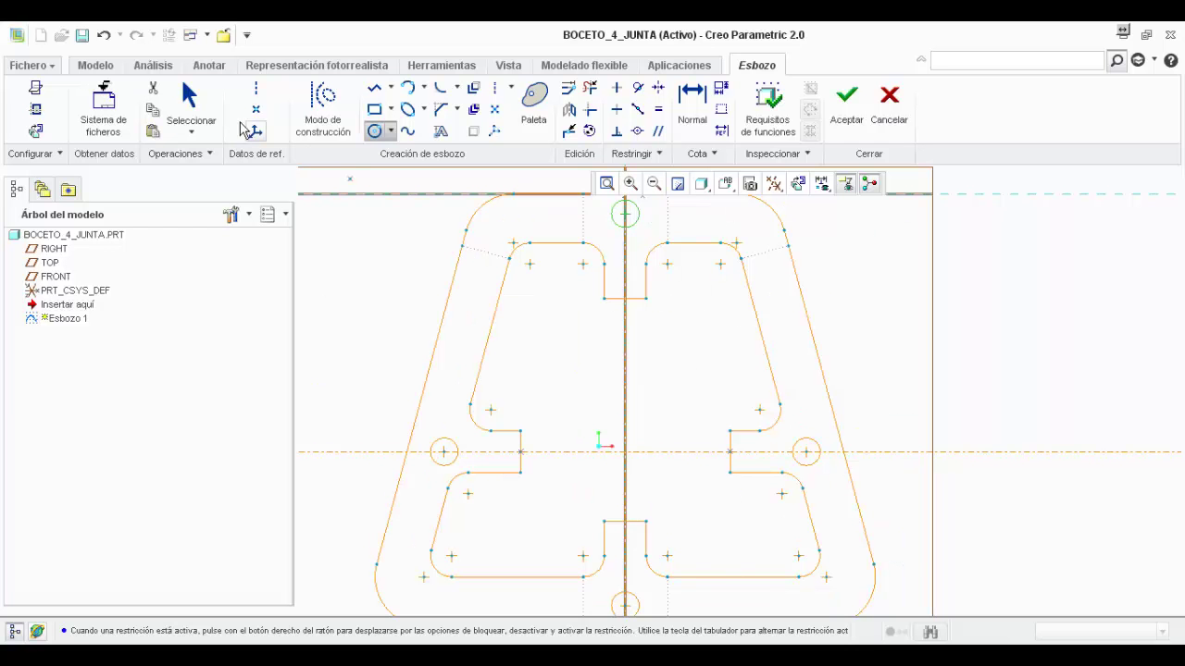
{"action": "left_click", "coordinate": [189, 93]}
Dimension the lower hole's center height above the base edge as 0.38
{"action": "scroll", "coordinate": [875, 306], "scroll_direction": "up", "scroll_amount": 3}
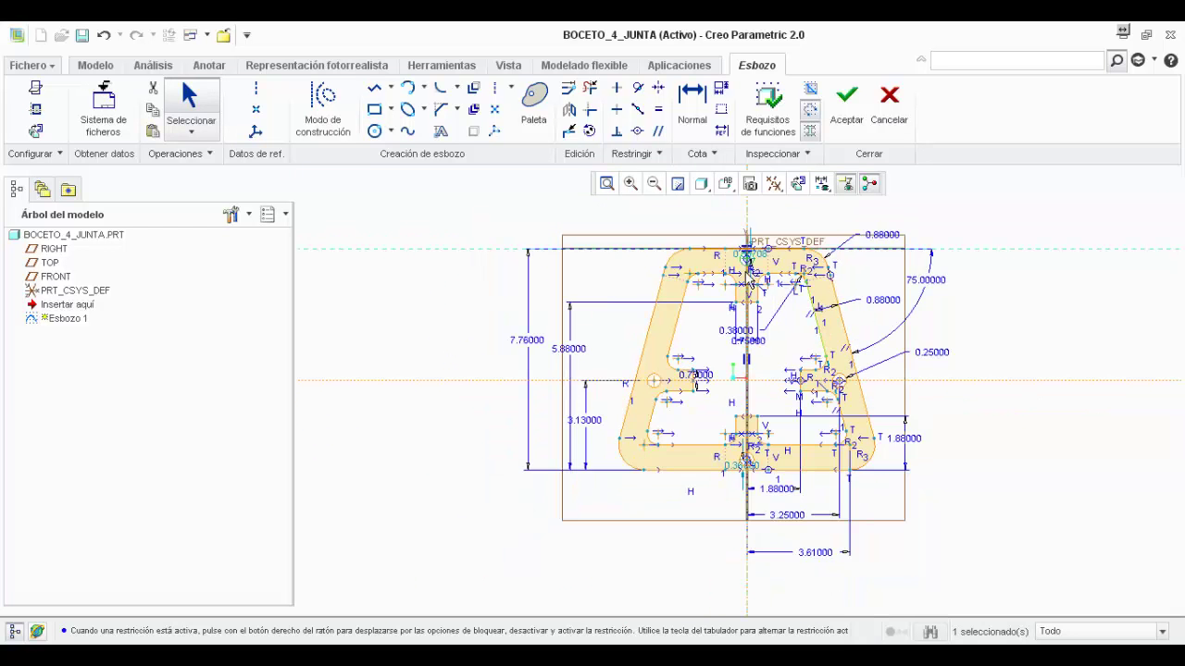
{"action": "scroll", "coordinate": [754, 254], "scroll_direction": "down", "scroll_amount": 2}
{"action": "scroll", "coordinate": [755, 264], "scroll_direction": "down", "scroll_amount": 1}
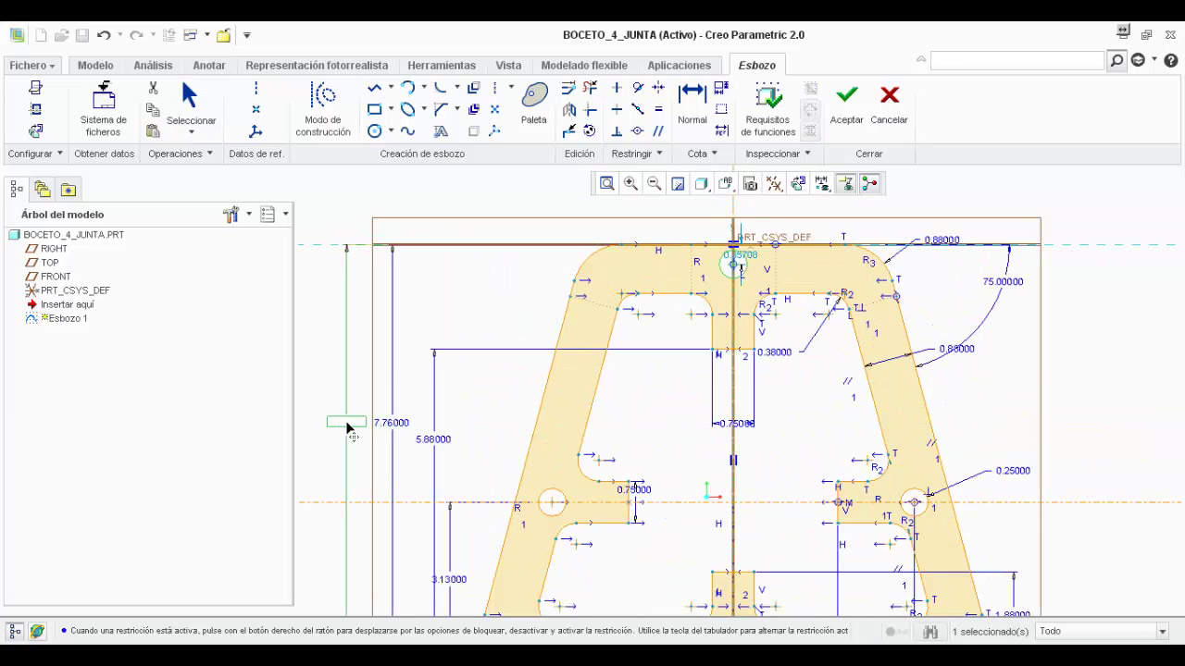
{"action": "left_click", "coordinate": [694, 100]}
{"action": "scroll", "coordinate": [748, 426], "scroll_direction": "up", "scroll_amount": 2}
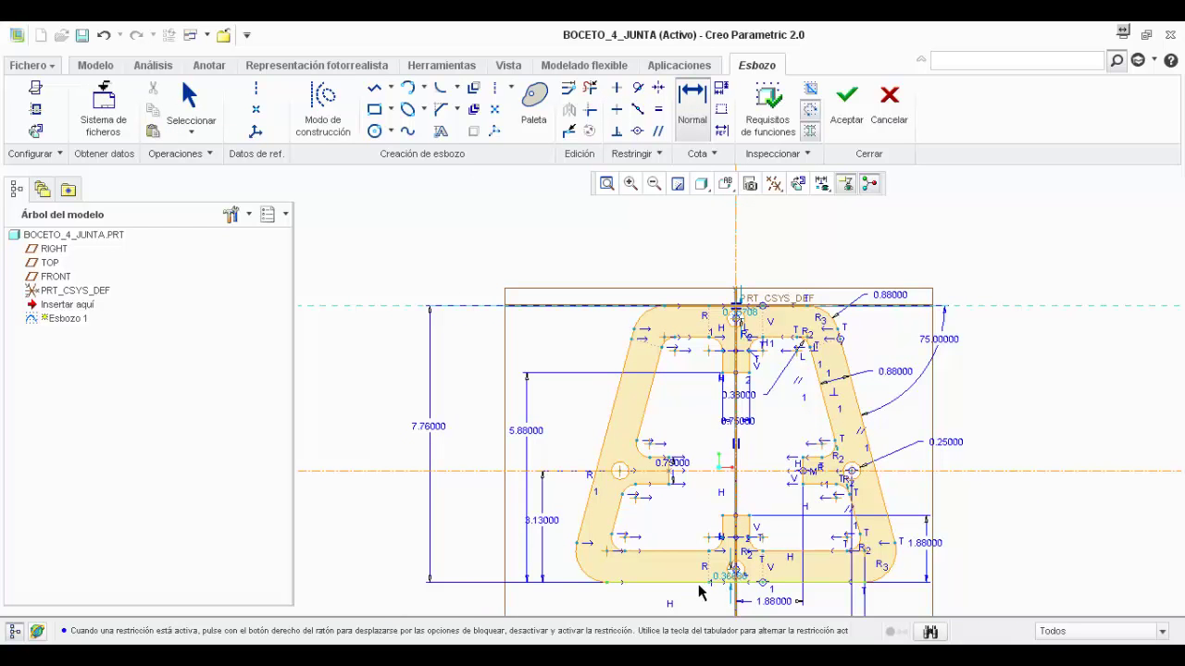
{"action": "middle_click", "coordinate": [500, 572]}
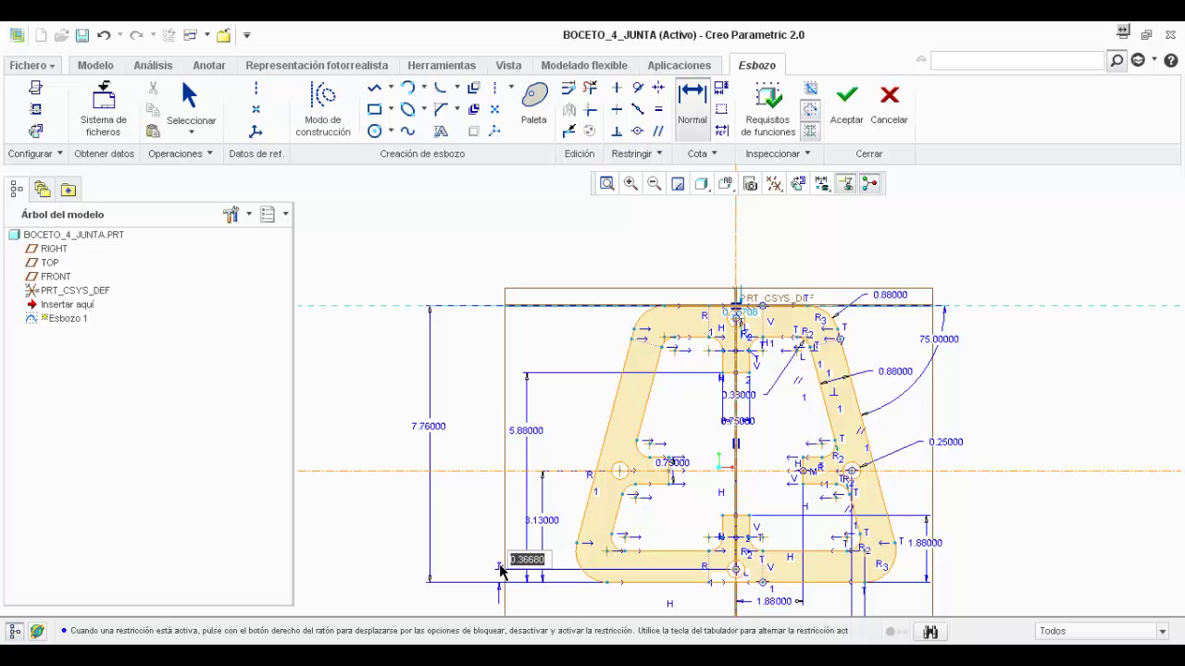
{"action": "type", "text": "0.38"}
{"action": "key", "text": "Return"}
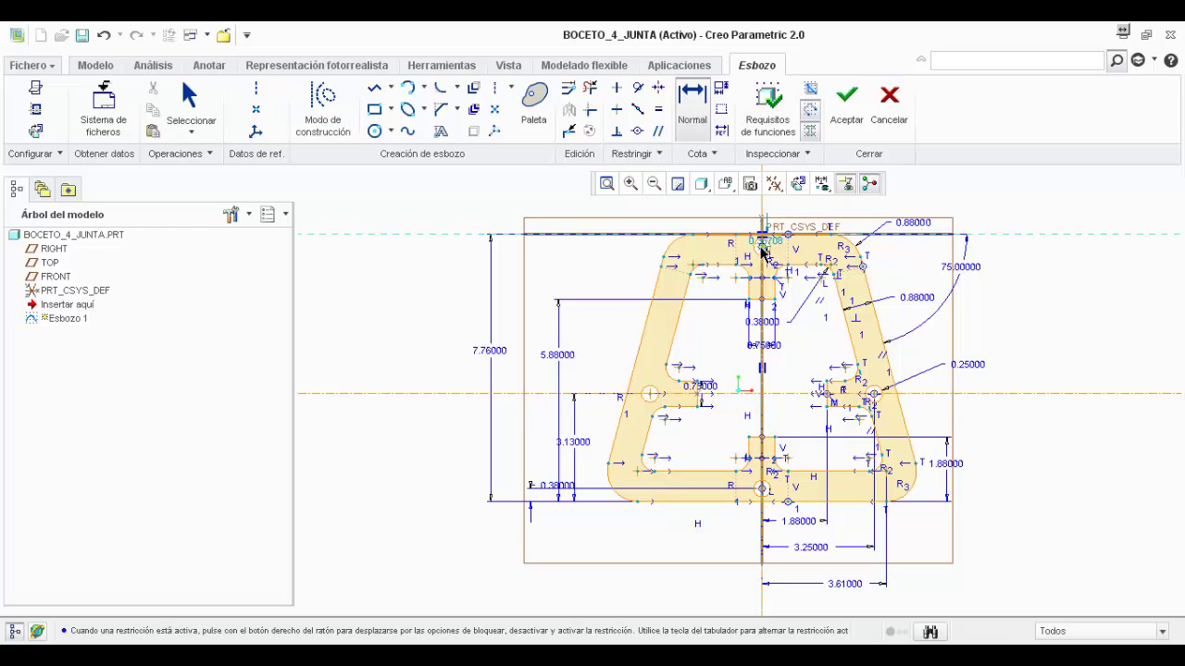
Move the upper hole's offset dimension clear of the profile and link it to the lower hole's offset with the relation SD86
{"action": "left_click", "coordinate": [196, 103]}
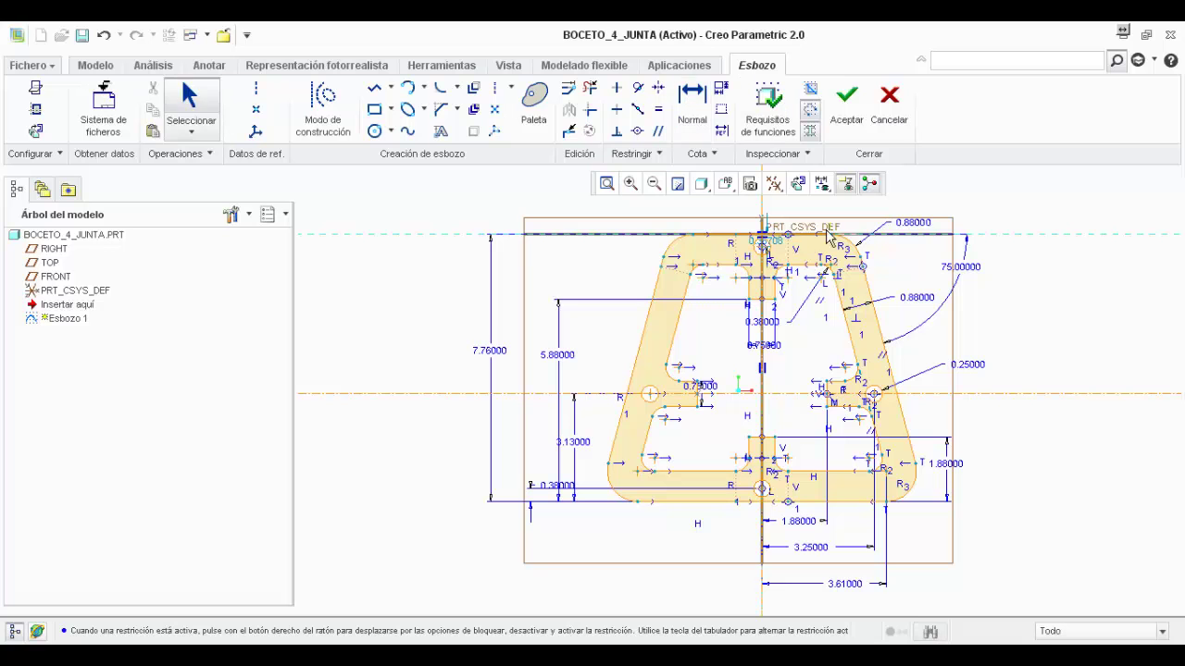
{"action": "mouse_move", "coordinate": [766, 239]}
{"action": "left_mouse_down"}
{"action": "mouse_move", "coordinate": [555, 251]}
{"action": "mouse_move", "coordinate": [547, 273]}
{"action": "mouse_move", "coordinate": [591, 272]}
{"action": "left_mouse_up"}
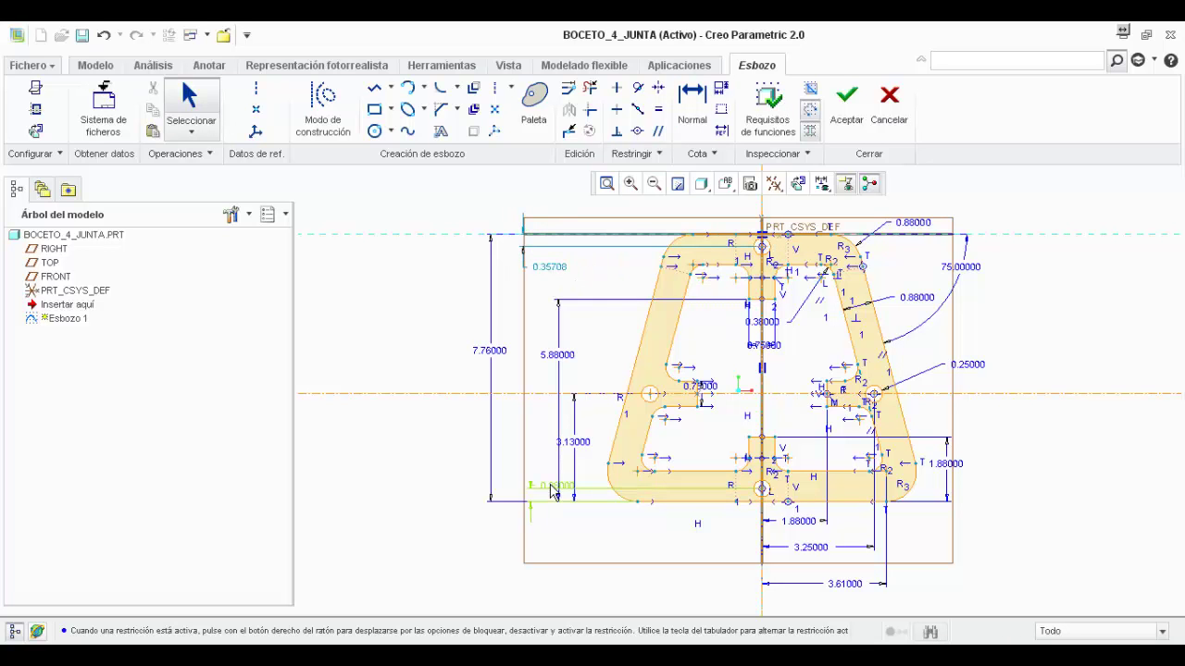
{"action": "double_click", "coordinate": [548, 266]}
{"action": "type", "text": "5D"}
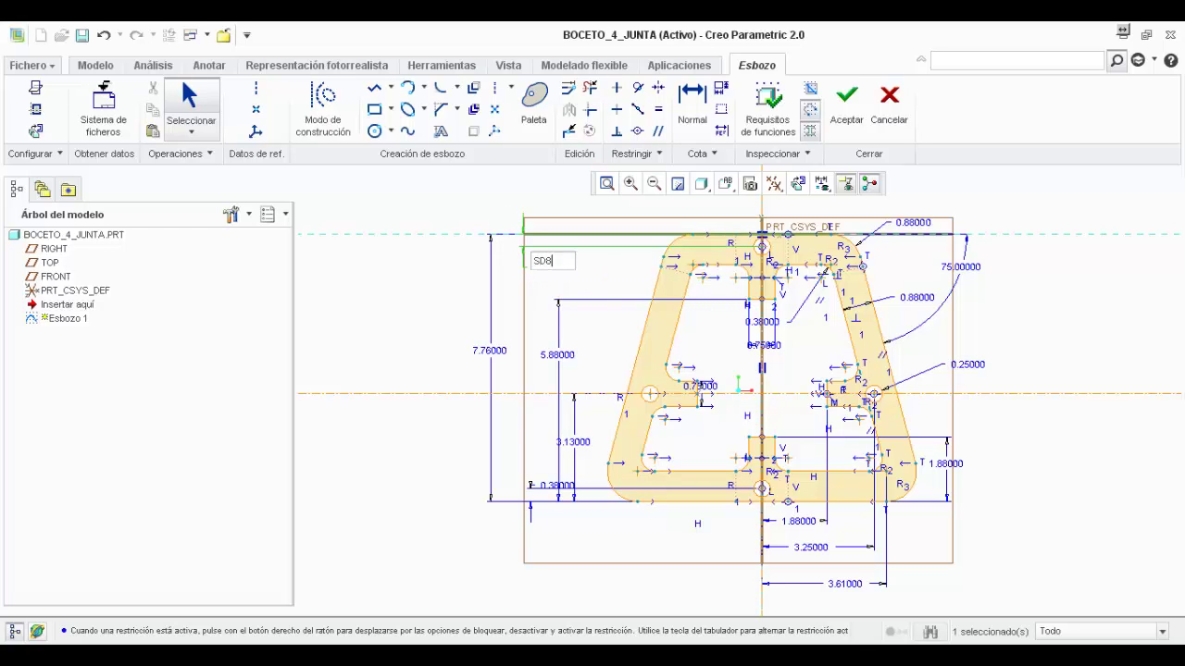
{"action": "type", "text": "86"}
{"action": "key", "text": "Return"}
{"action": "left_click", "coordinate": [637, 342]}
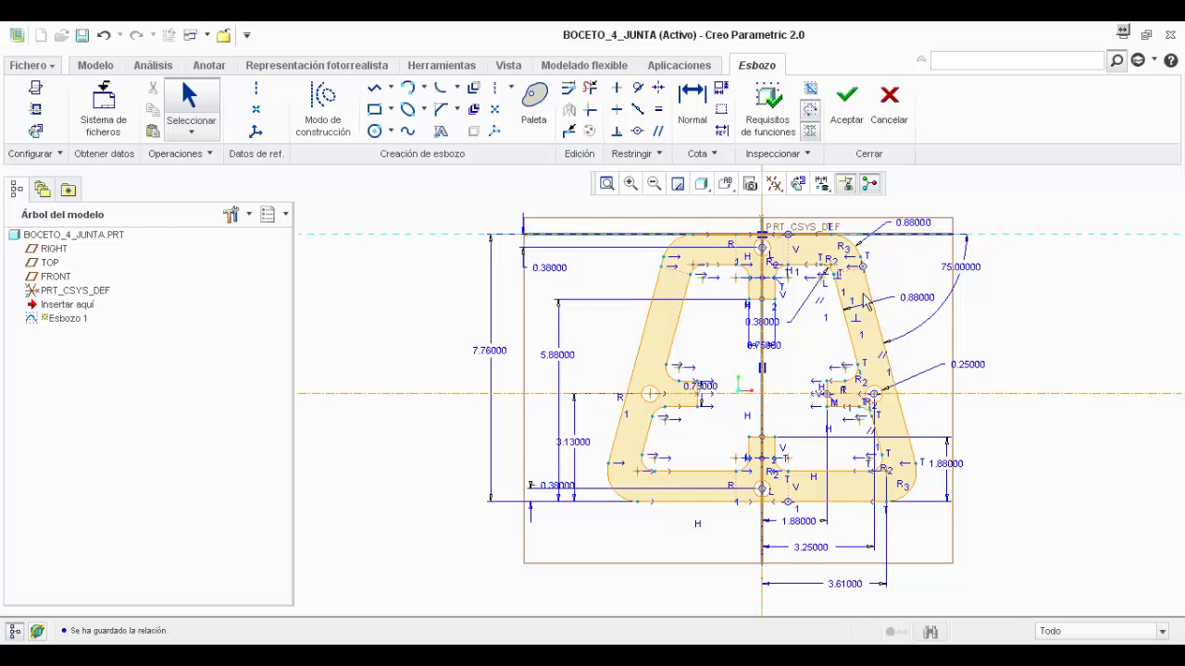
Accept the finished gasket sketch and return to the part model
{"action": "key", "text": "ctrl+d"}
{"action": "left_click", "coordinate": [846, 104]}
{"action": "left_click", "coordinate": [1003, 346]}
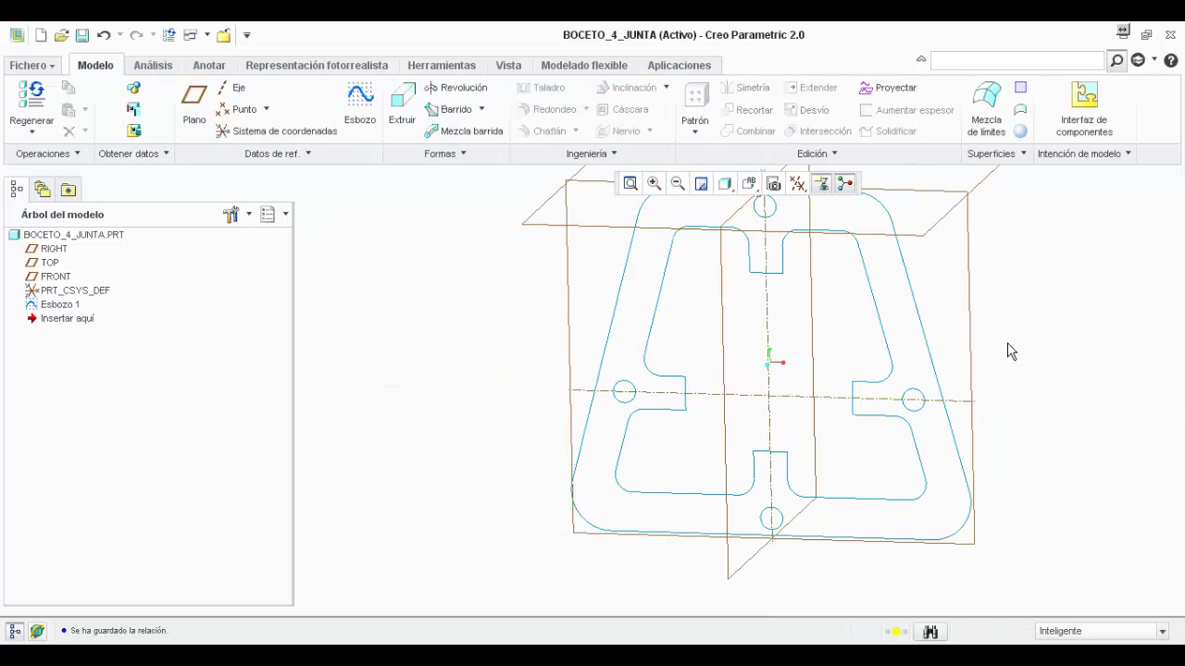
{"action": "scroll", "coordinate": [1006, 346], "scroll_direction": "up", "scroll_amount": 3}
{"action": "scroll", "coordinate": [1048, 286], "scroll_direction": "down", "scroll_amount": 1}
{"action": "scroll", "coordinate": [1035, 300], "scroll_direction": "down", "scroll_amount": 1}
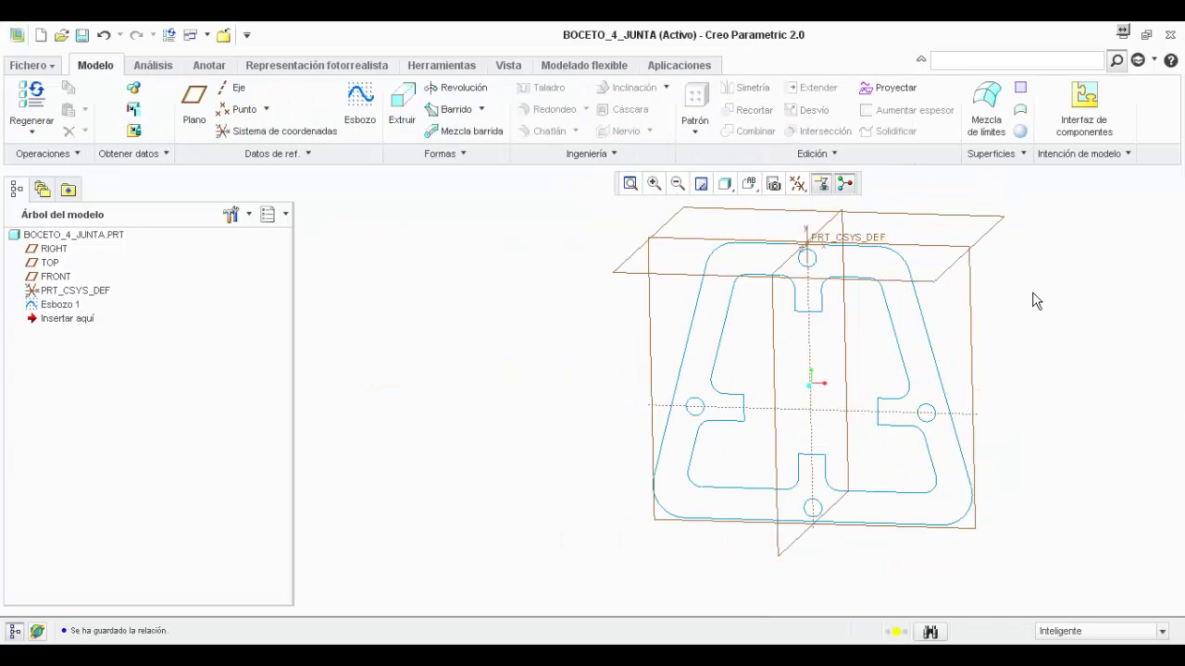
Hide the RIGHT, TOP and FRONT datum planes and PRT_CSYS_DEF, and orient the view to face the sketch
{"action": "left_click", "coordinate": [53, 248]}
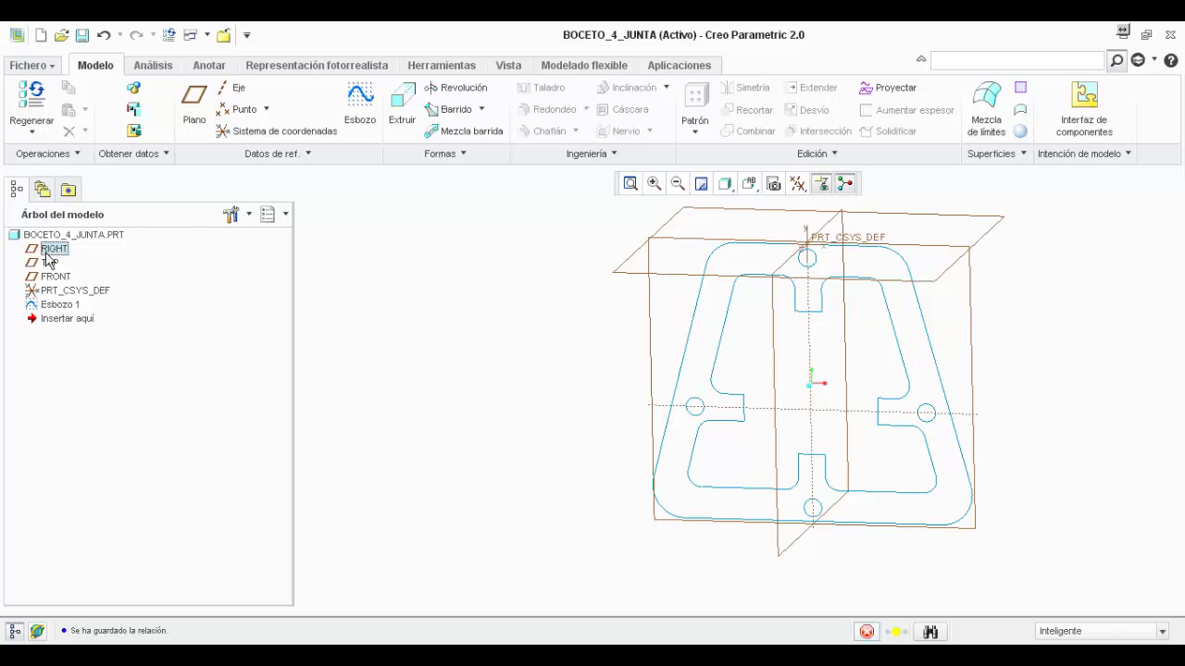
{"action": "left_click", "coordinate": [56, 291], "text": "shift"}
{"action": "right_click", "coordinate": [54, 295]}
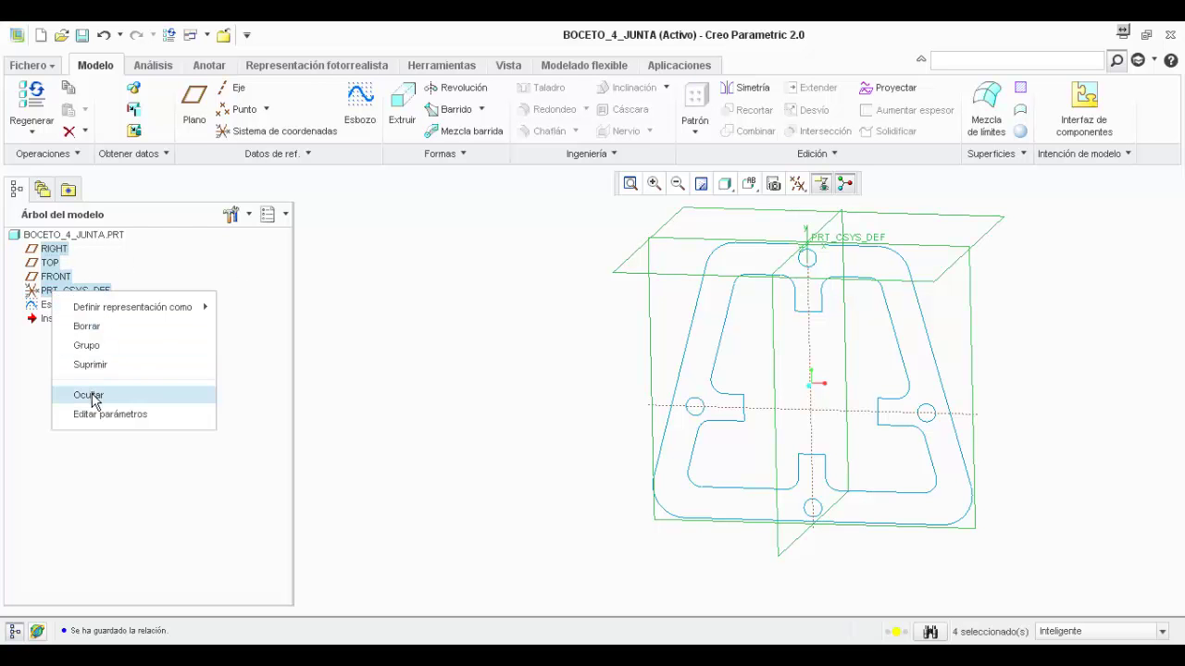
{"action": "left_click", "coordinate": [88, 394]}
{"action": "mouse_move", "coordinate": [614, 323]}
{"action": "middle_mouse_down"}
{"action": "mouse_move", "coordinate": [629, 292]}
{"action": "mouse_move", "coordinate": [619, 299]}
{"action": "middle_mouse_up"}
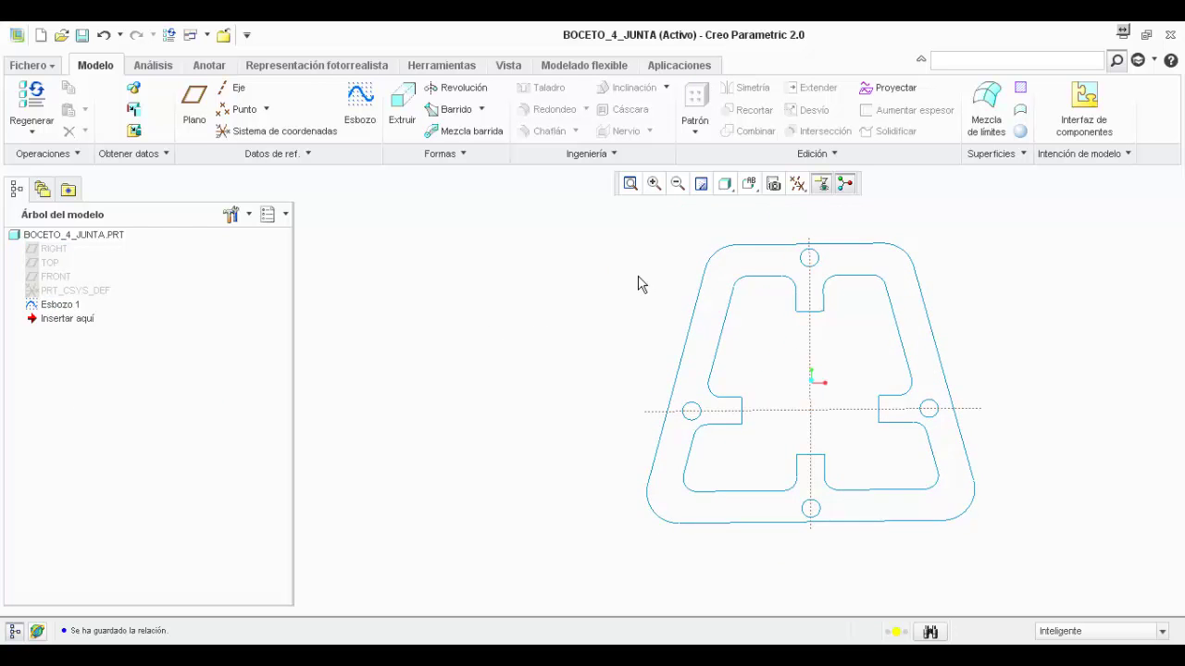
{"action": "left_click", "coordinate": [750, 184]}
{"action": "left_click", "coordinate": [762, 273]}
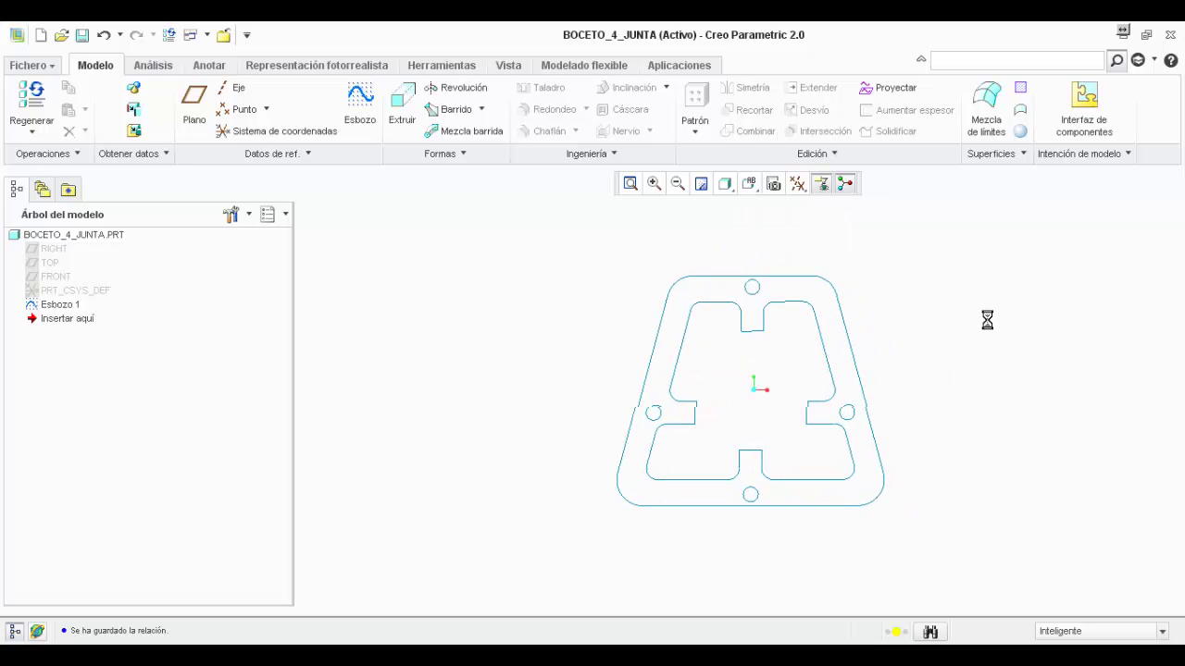